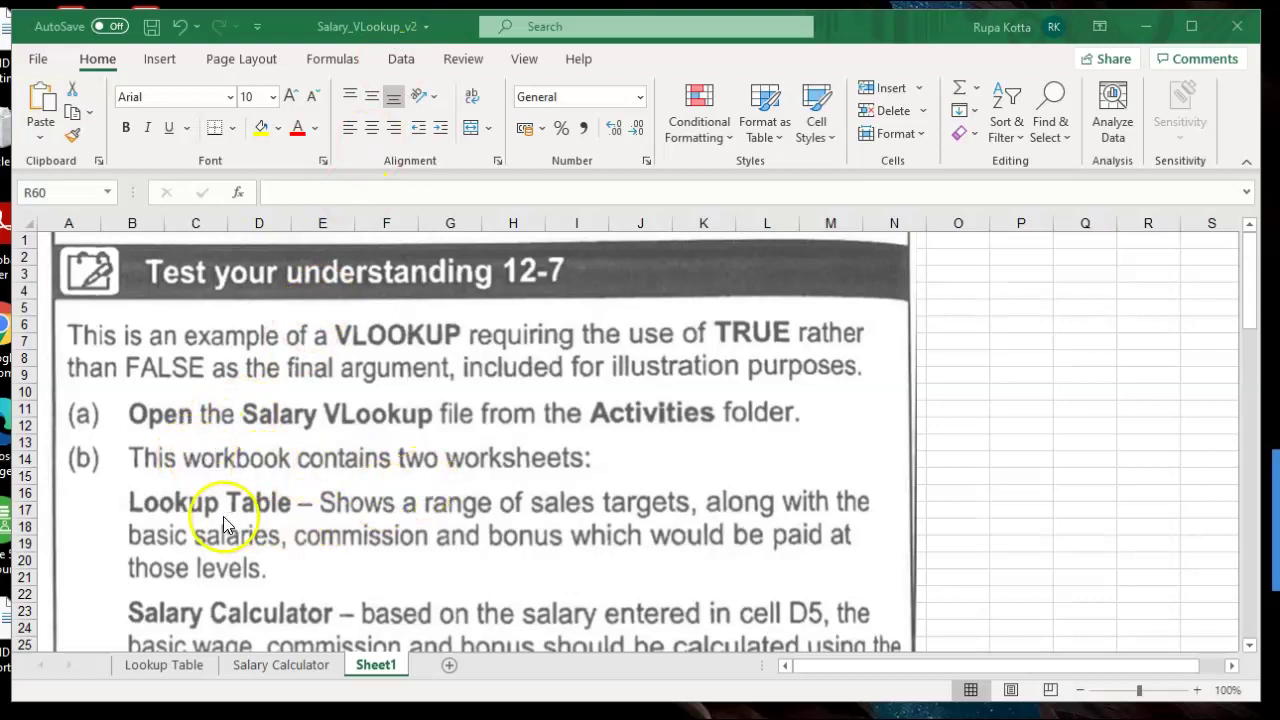
- Open the Lookup Table worksheet and magnify it to 140%
left_click(165, 666)
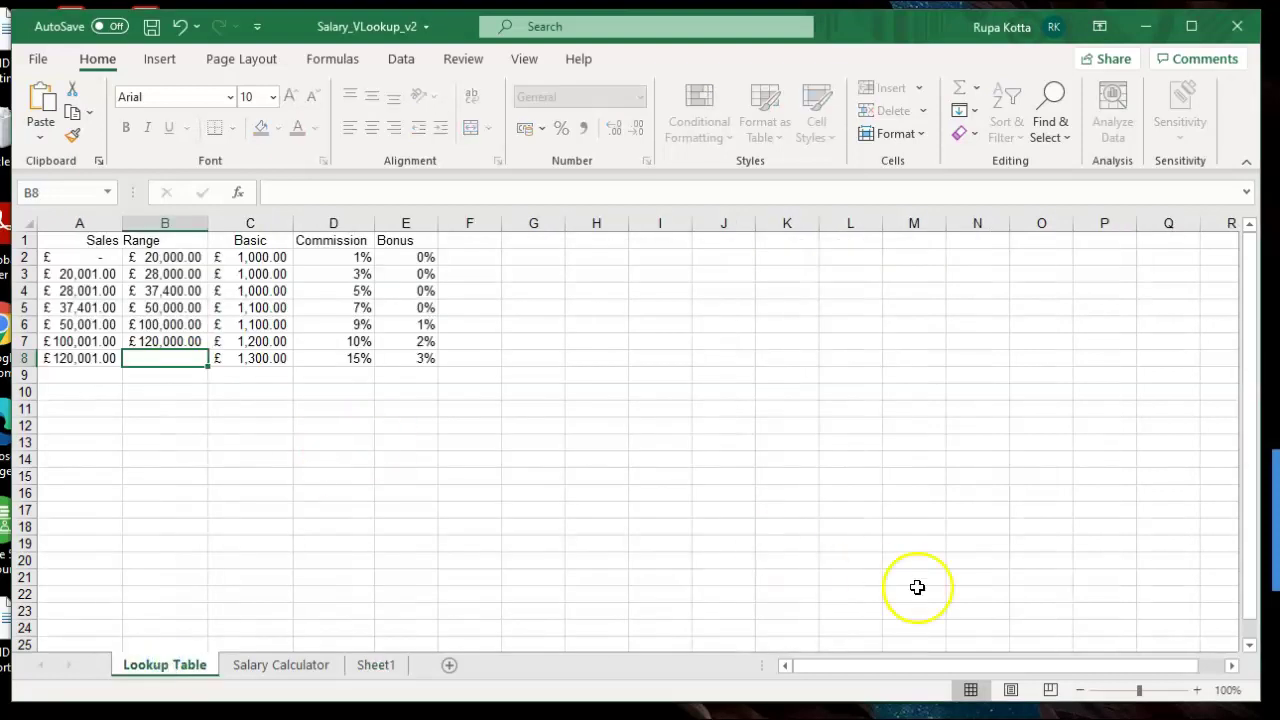
left_click(1199, 690)
left_click(1199, 690)
left_click(1199, 690)
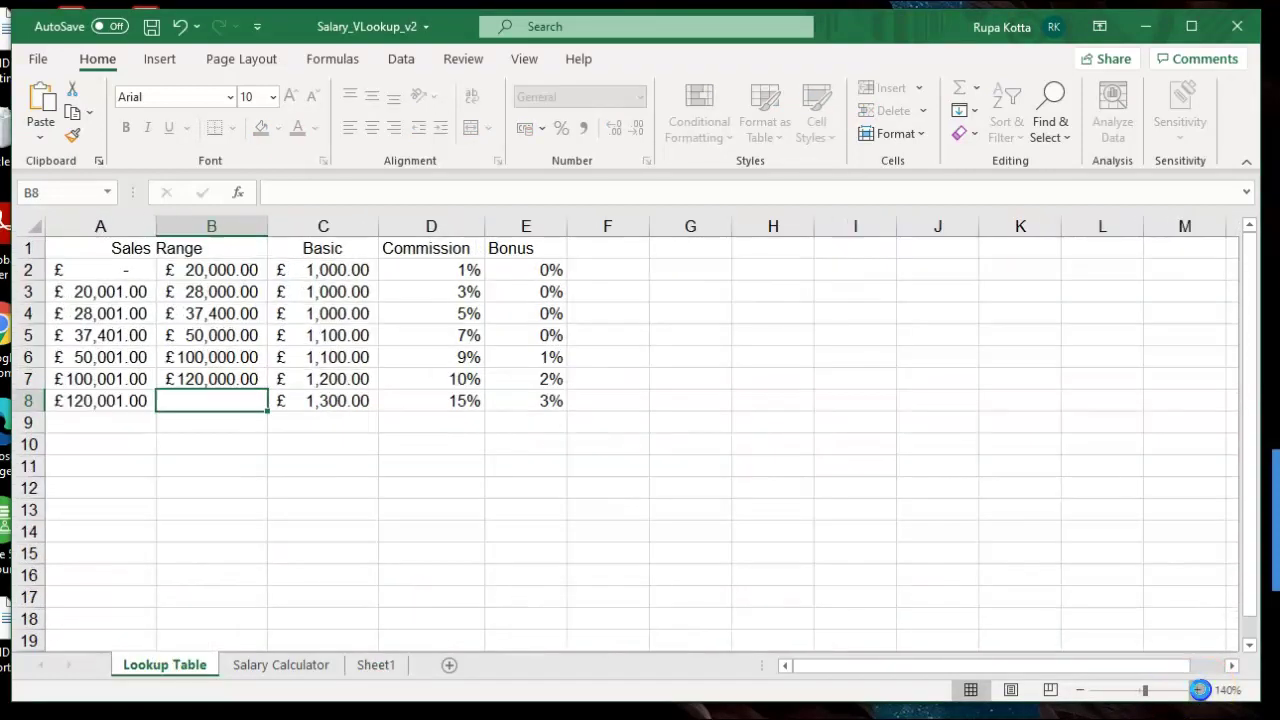
left_click(1199, 690)
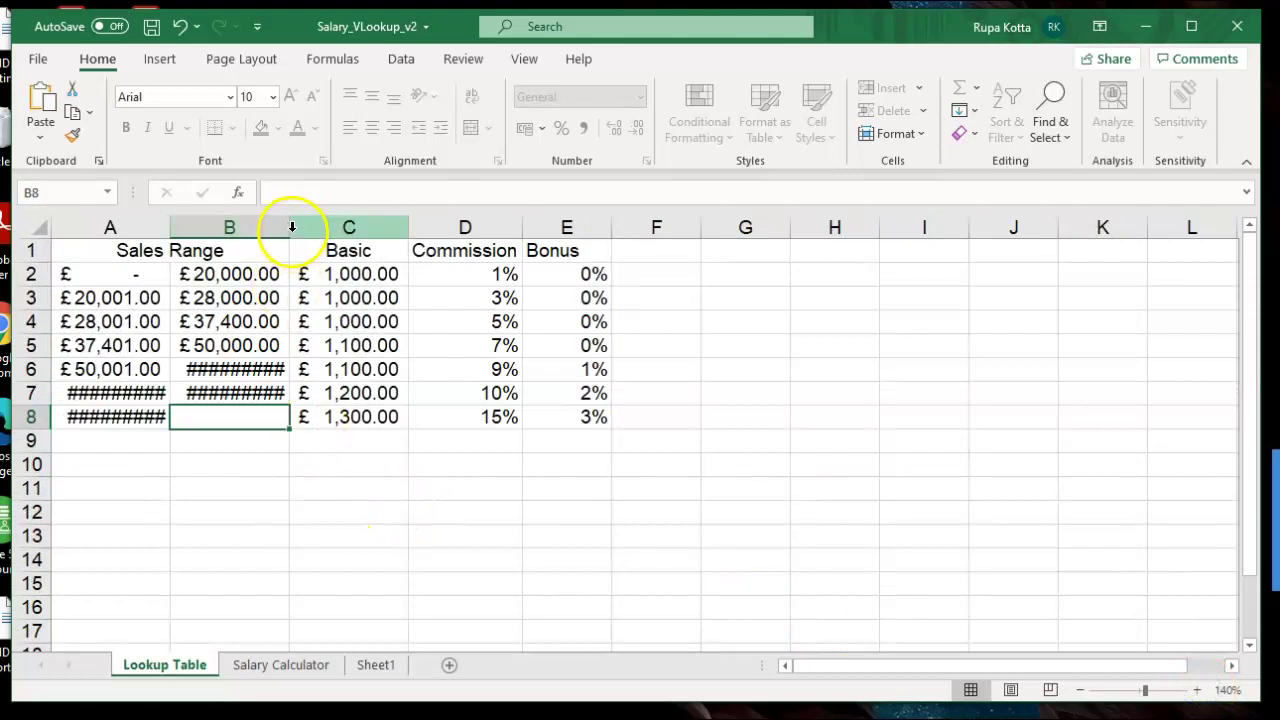
- Try to widen column B of the Lookup Table so its sales range amounts fit
left_click(307, 483)
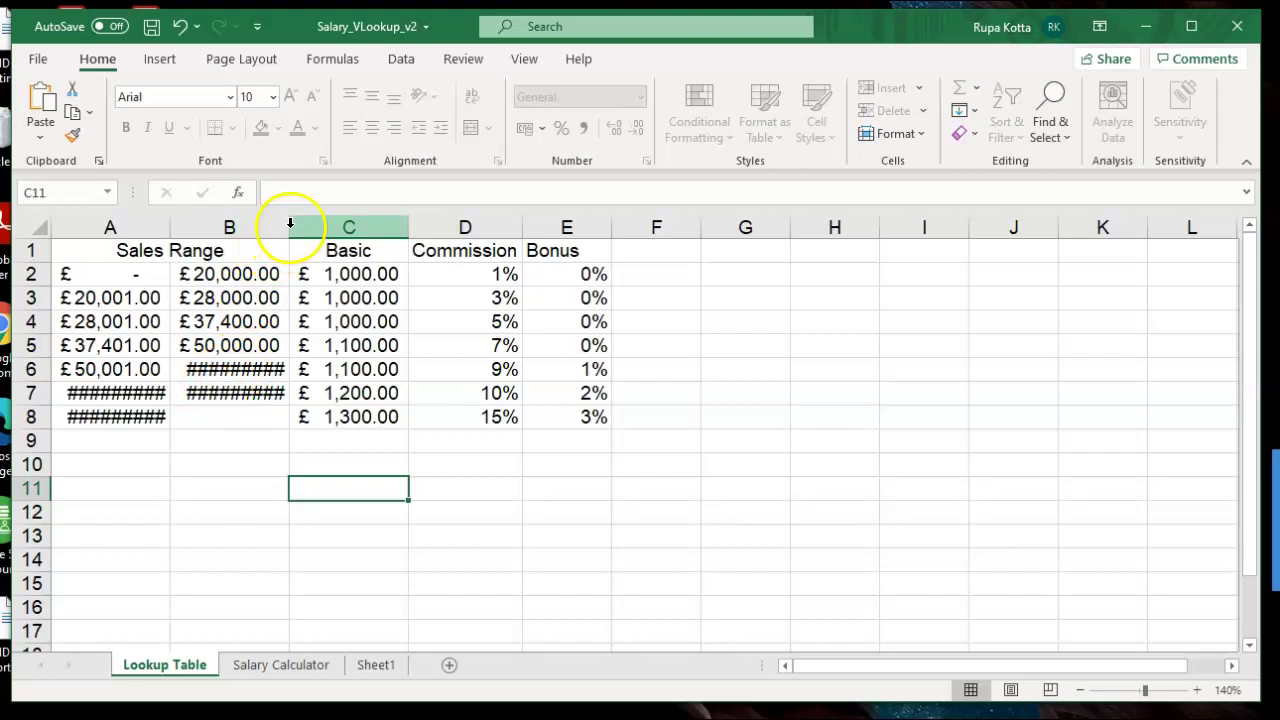
left_click(258, 462)
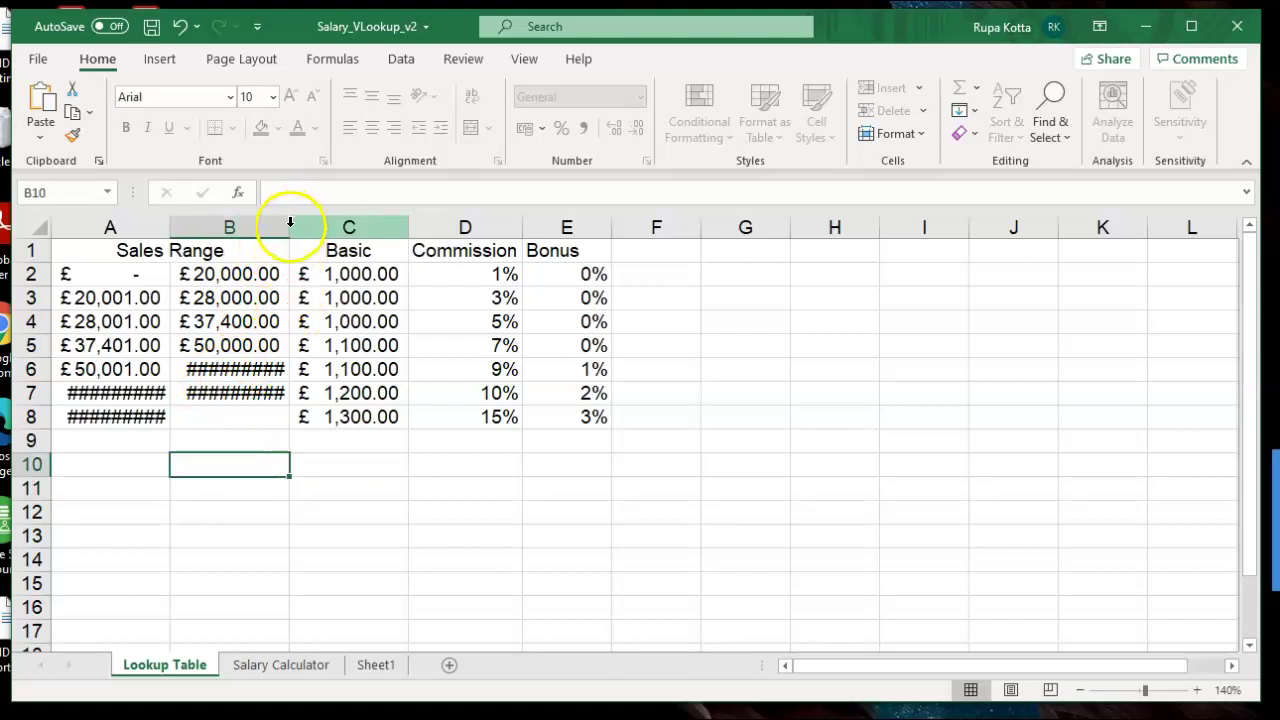
left_click(287, 228)
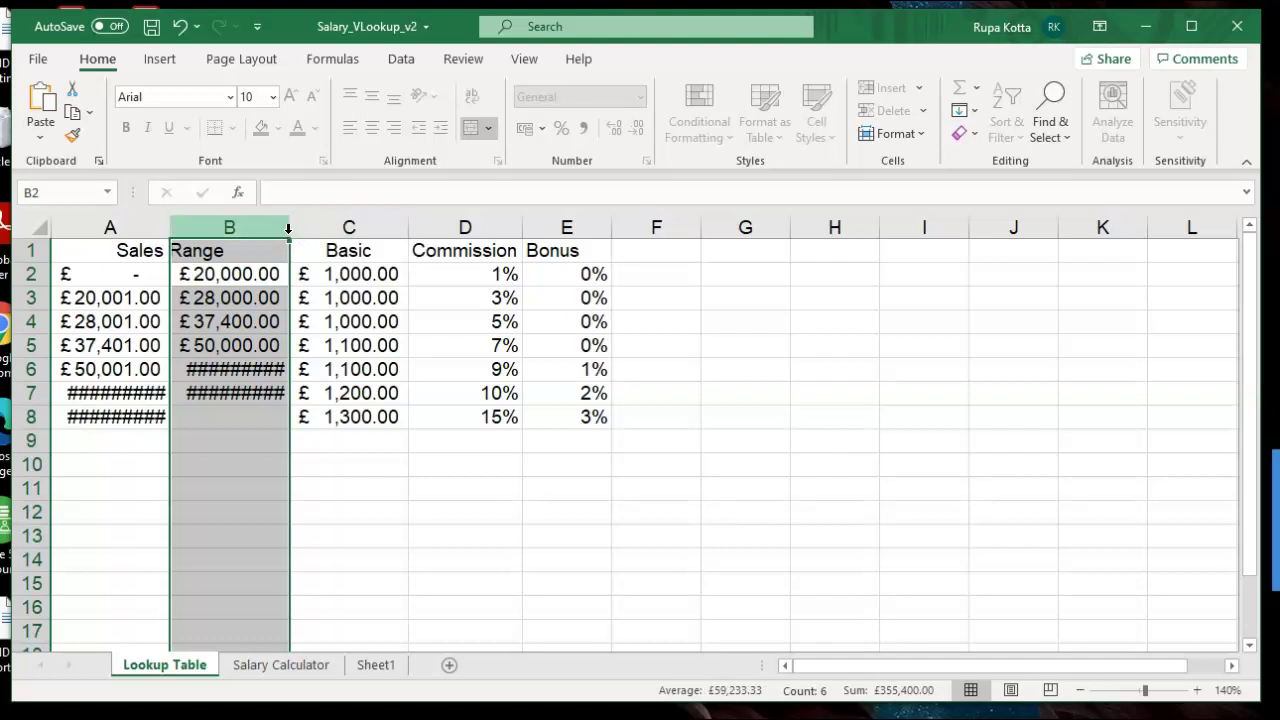
- Select the whole Lookup Table worksheet and check the cell-size options for adjusting its column widths
left_click(35, 229)
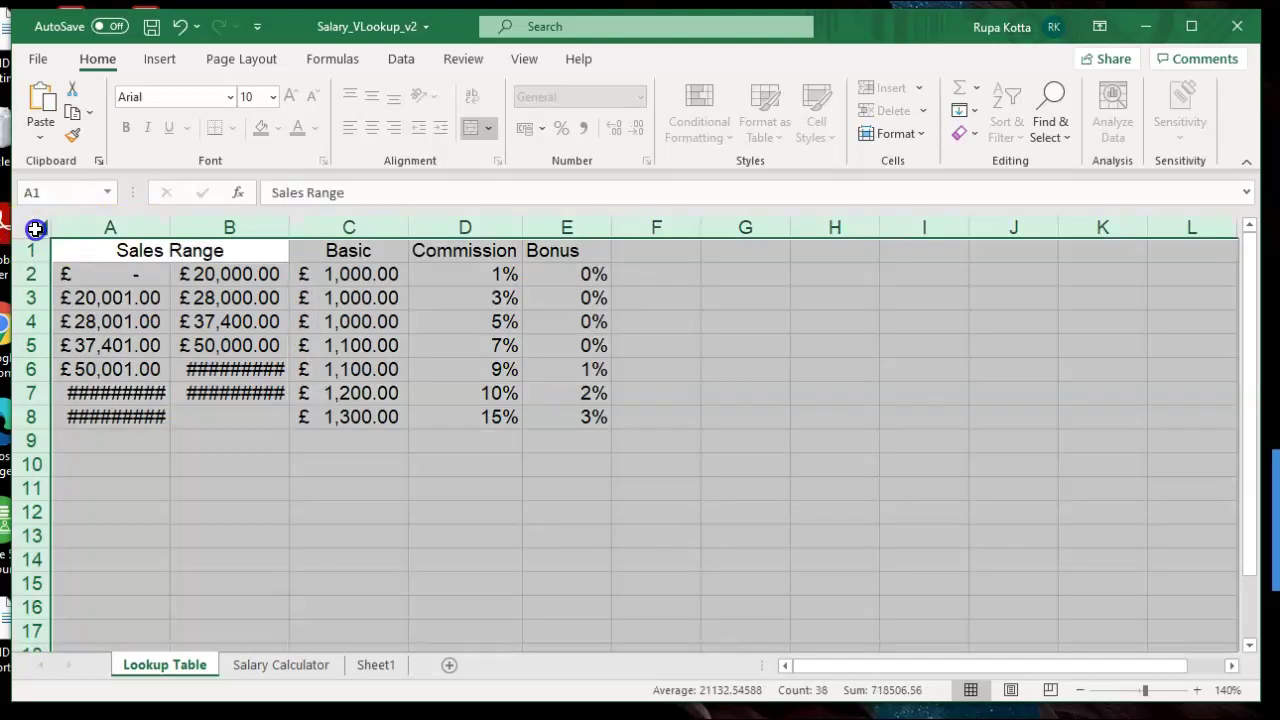
left_click(900, 134)
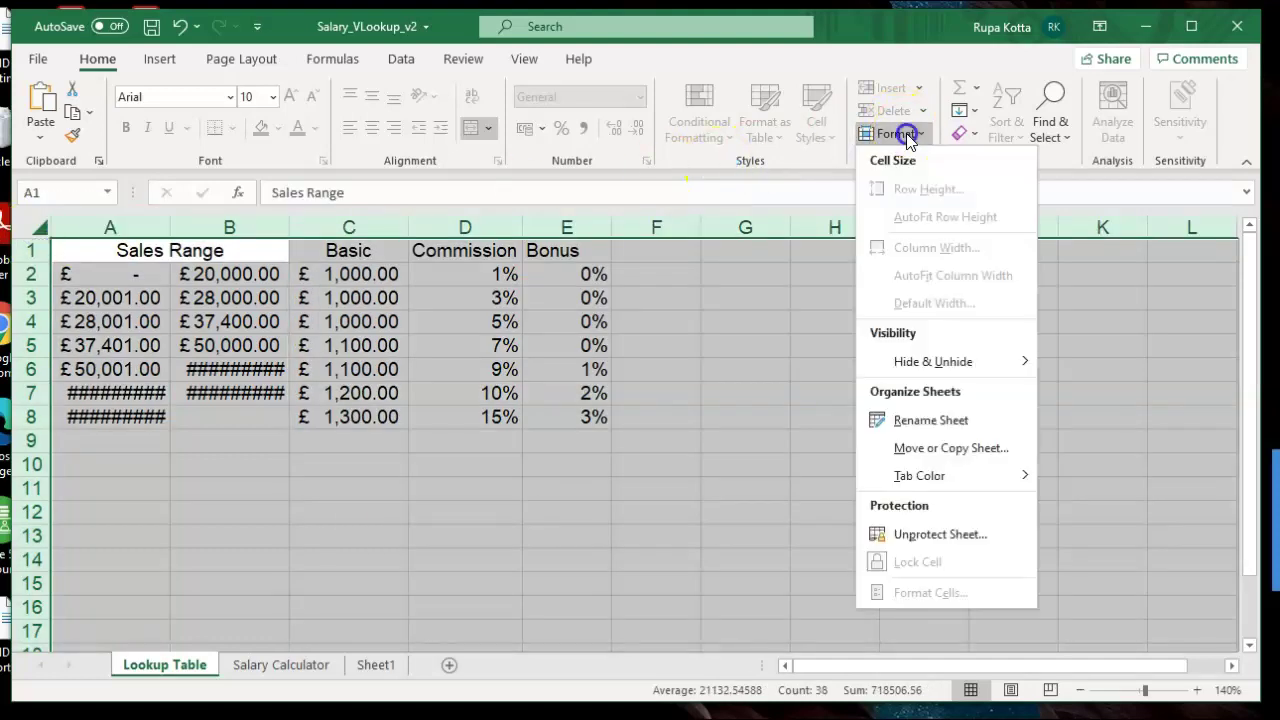
left_click(806, 361)
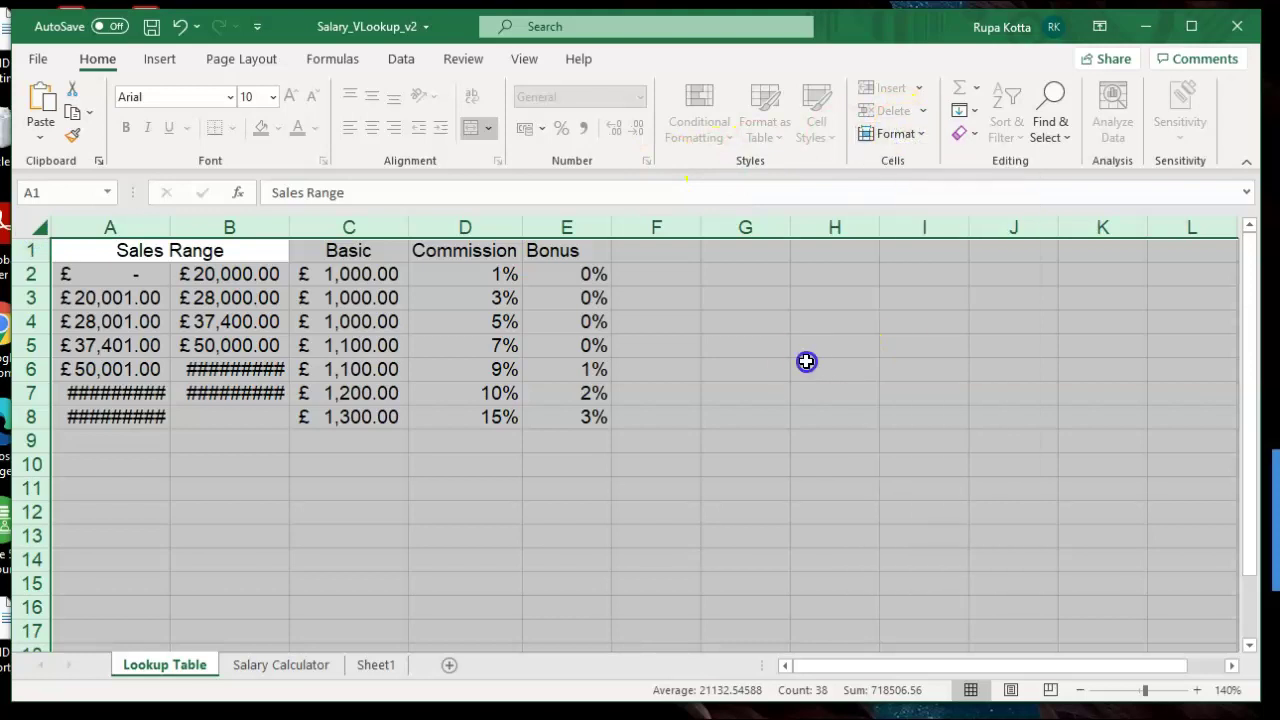
- Try again to resize column B at its boundary with column C
left_click(340, 486)
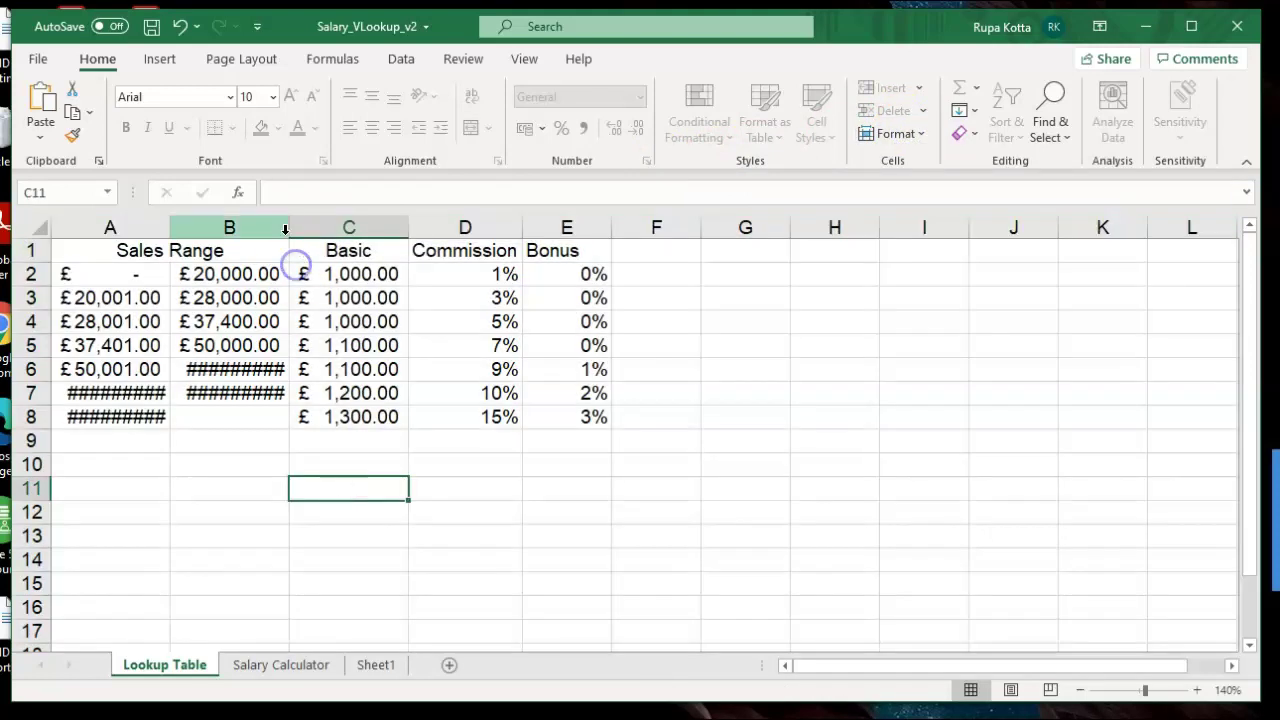
left_click(292, 222)
left_click(288, 228)
left_click(288, 228)
left_click_drag(288, 233, 291, 233)
left_click(479, 508)
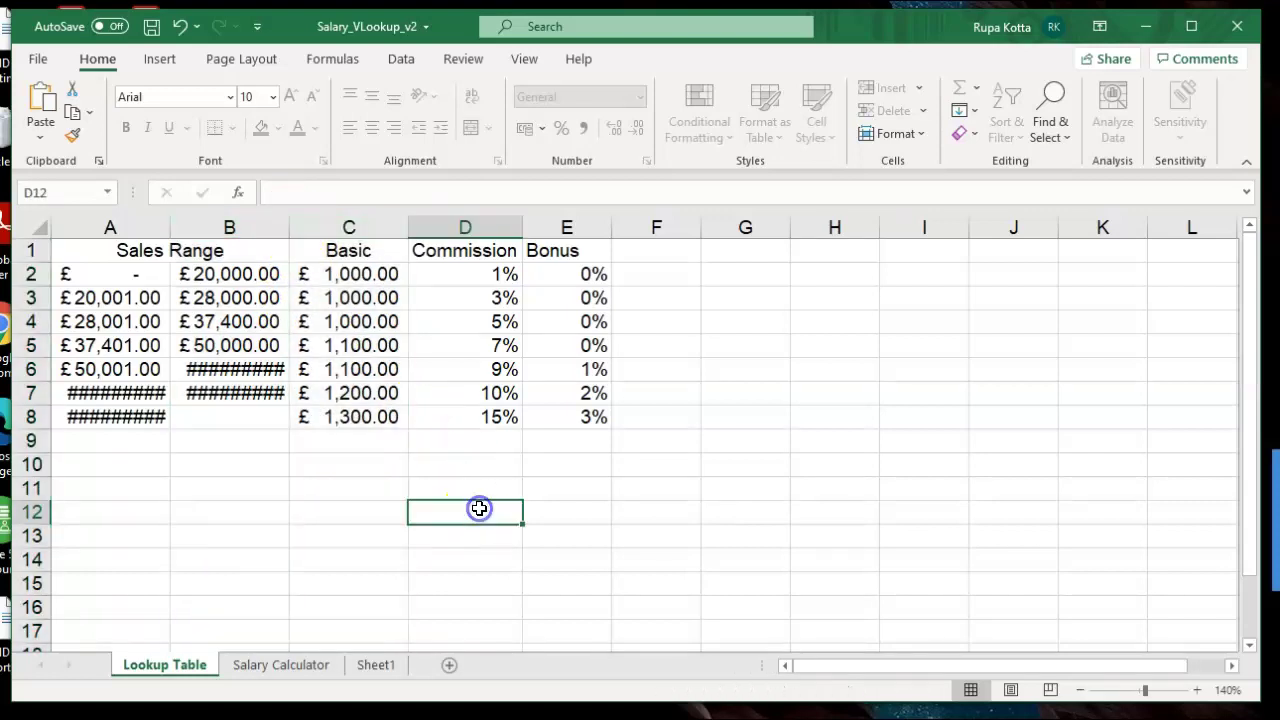
left_click(795, 418)
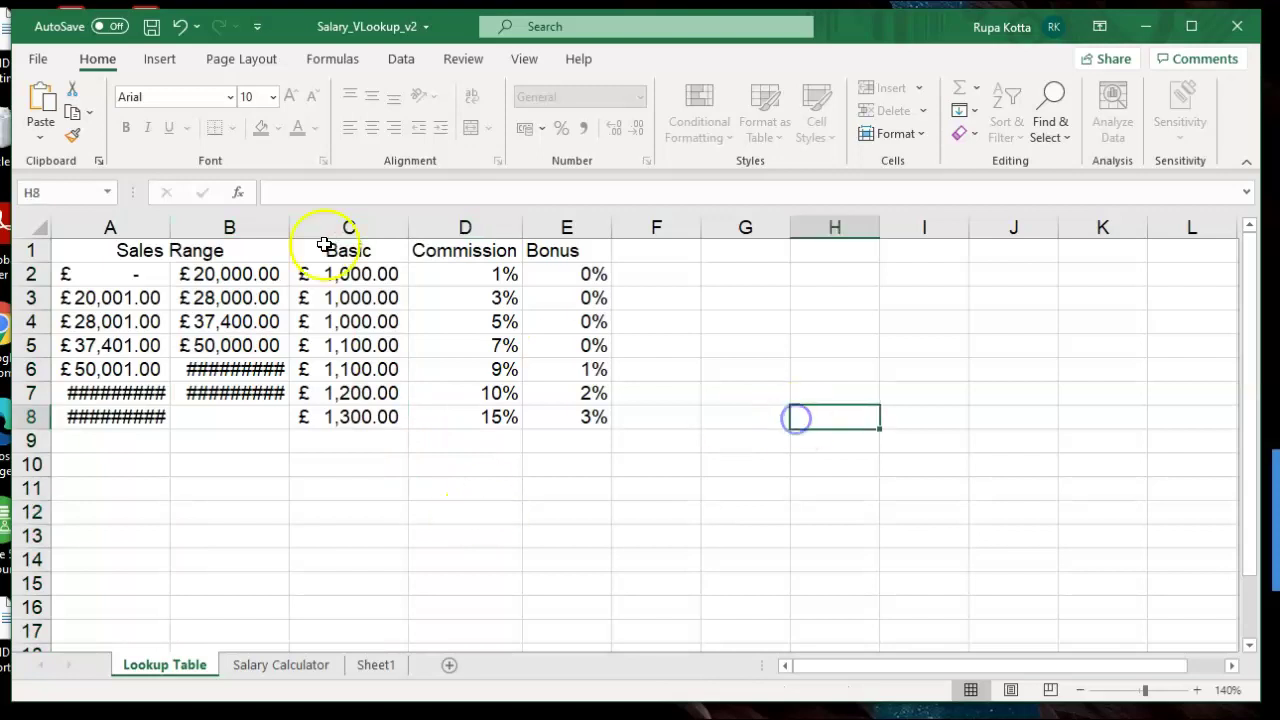
left_click_drag(288, 228, 297, 257)
left_click(486, 463)
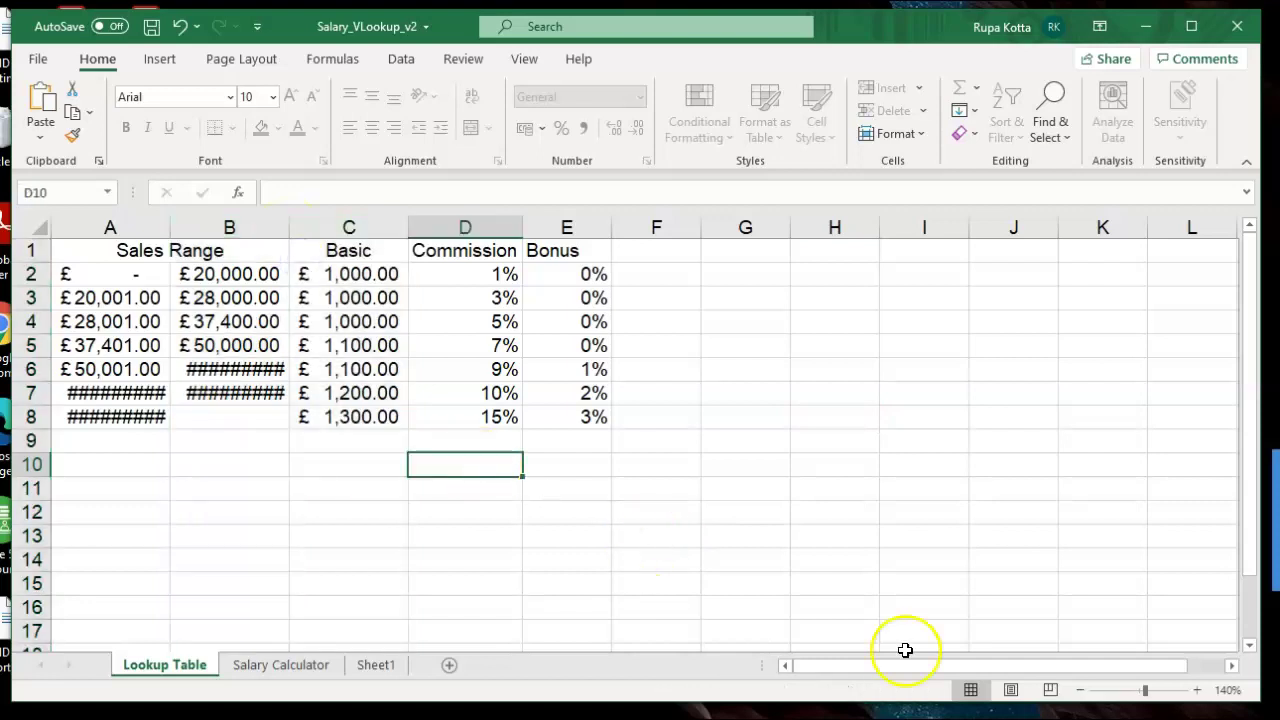
- Reduce the Lookup Table zoom to 130% and dismiss the Quick Scan notification
left_click(1080, 690)
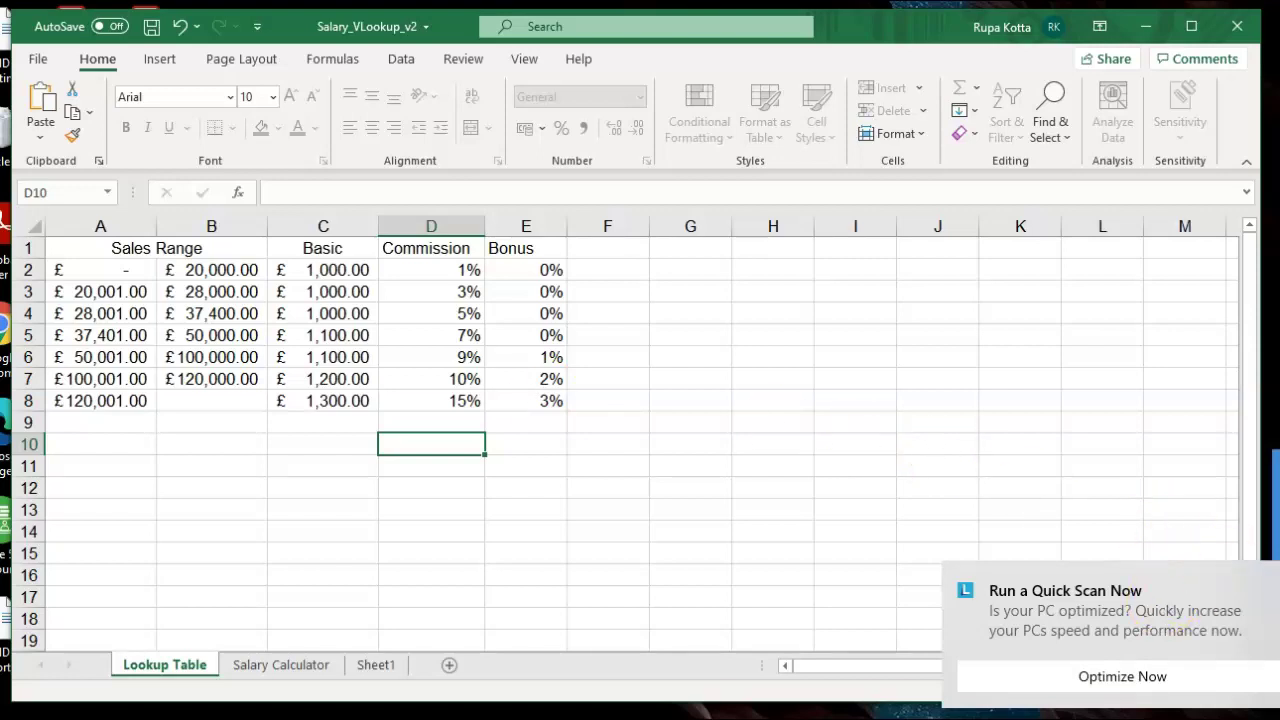
left_click(1275, 579)
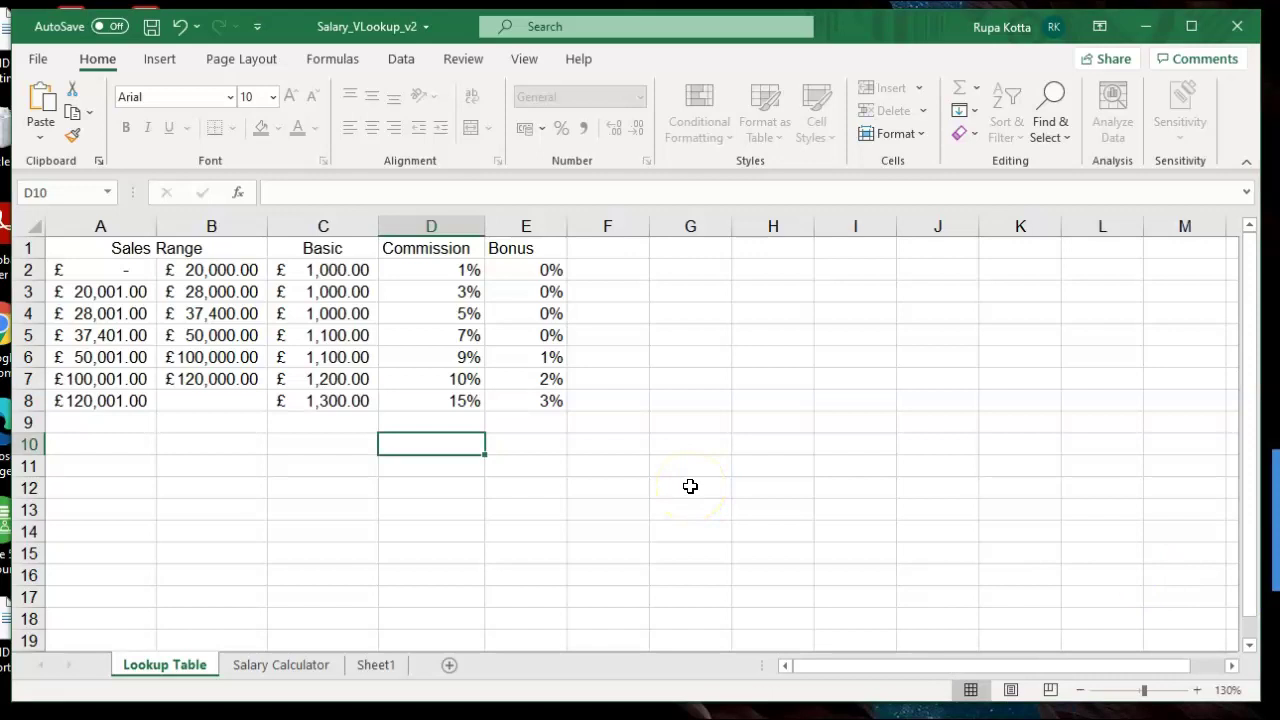
- Compare the Salary Calculator layout with the columns of the Lookup Table worksheet
left_click(285, 664)
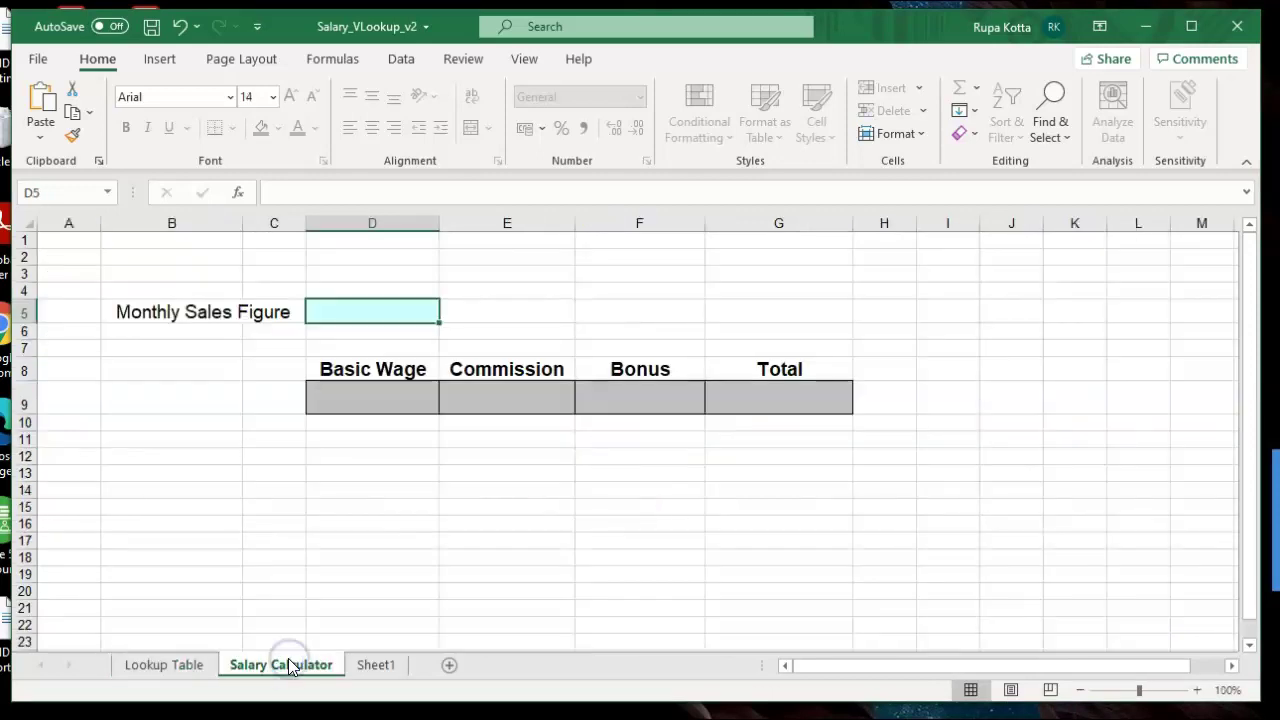
left_click(177, 664)
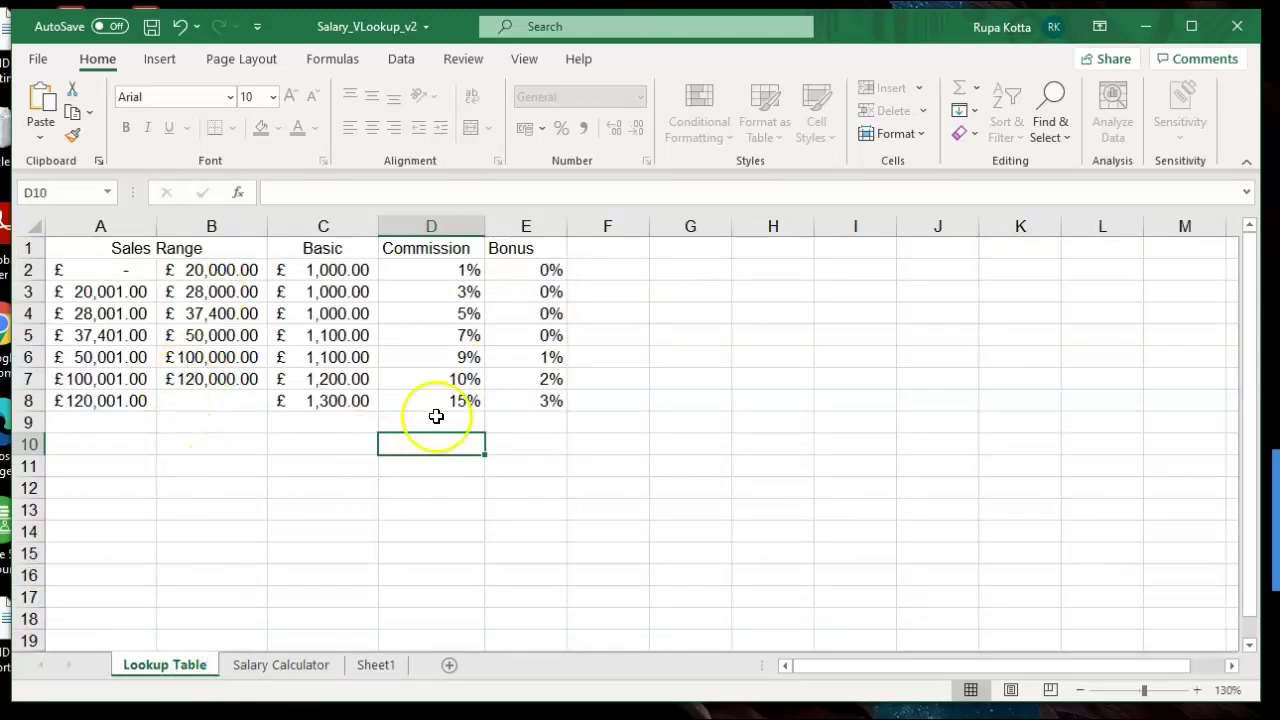
left_click(252, 664)
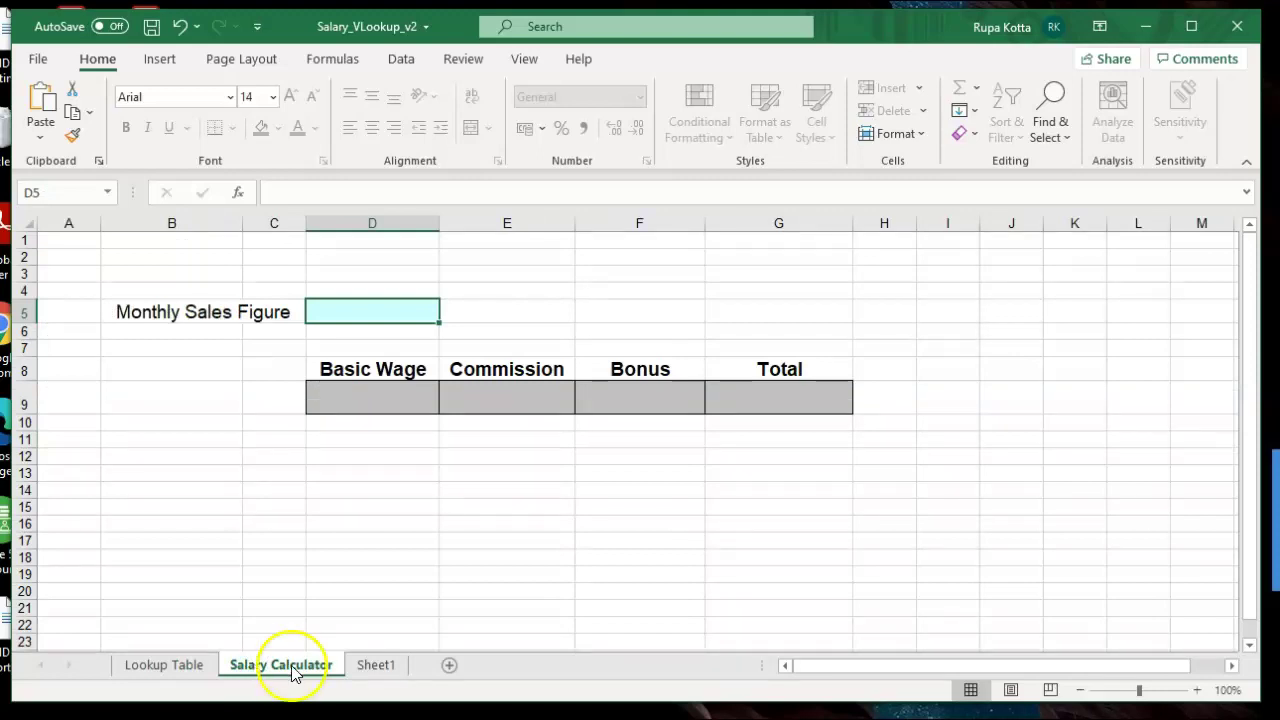
- Read the exercise instructions on Sheet1 through part (c), covering both worksheets and the test sales value
left_click(376, 662)
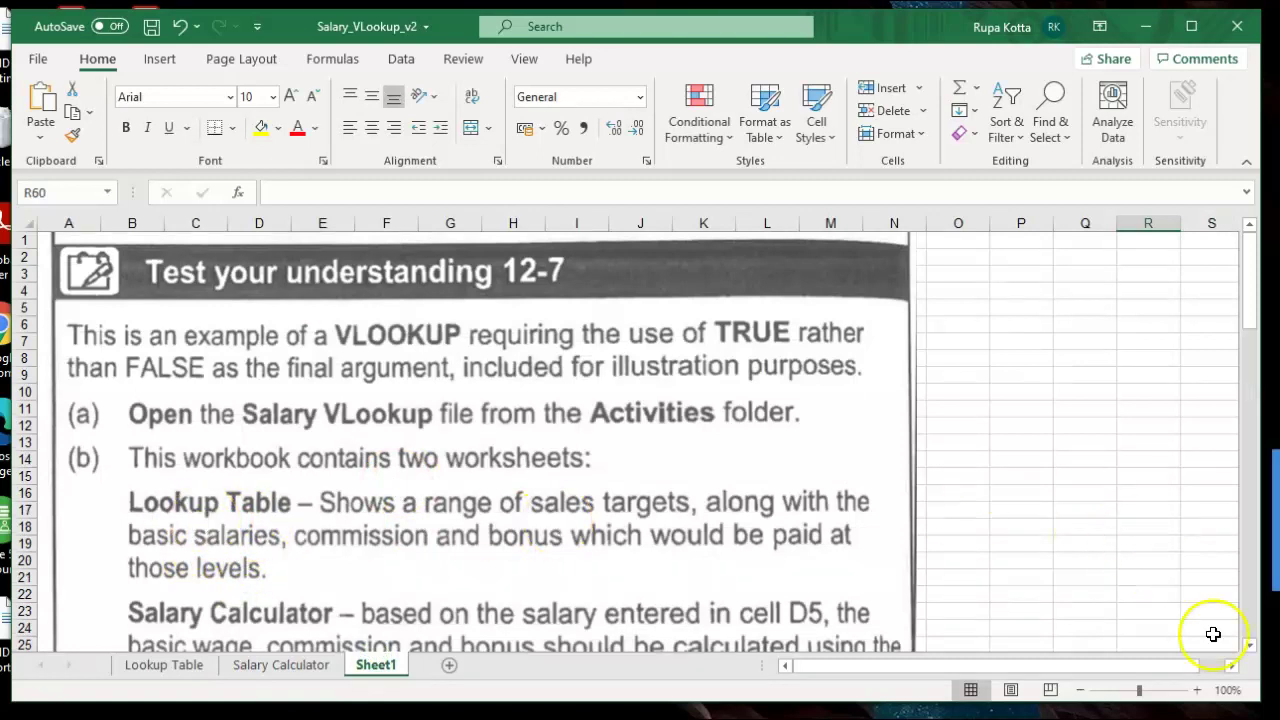
left_click(1250, 646)
left_click(1250, 646)
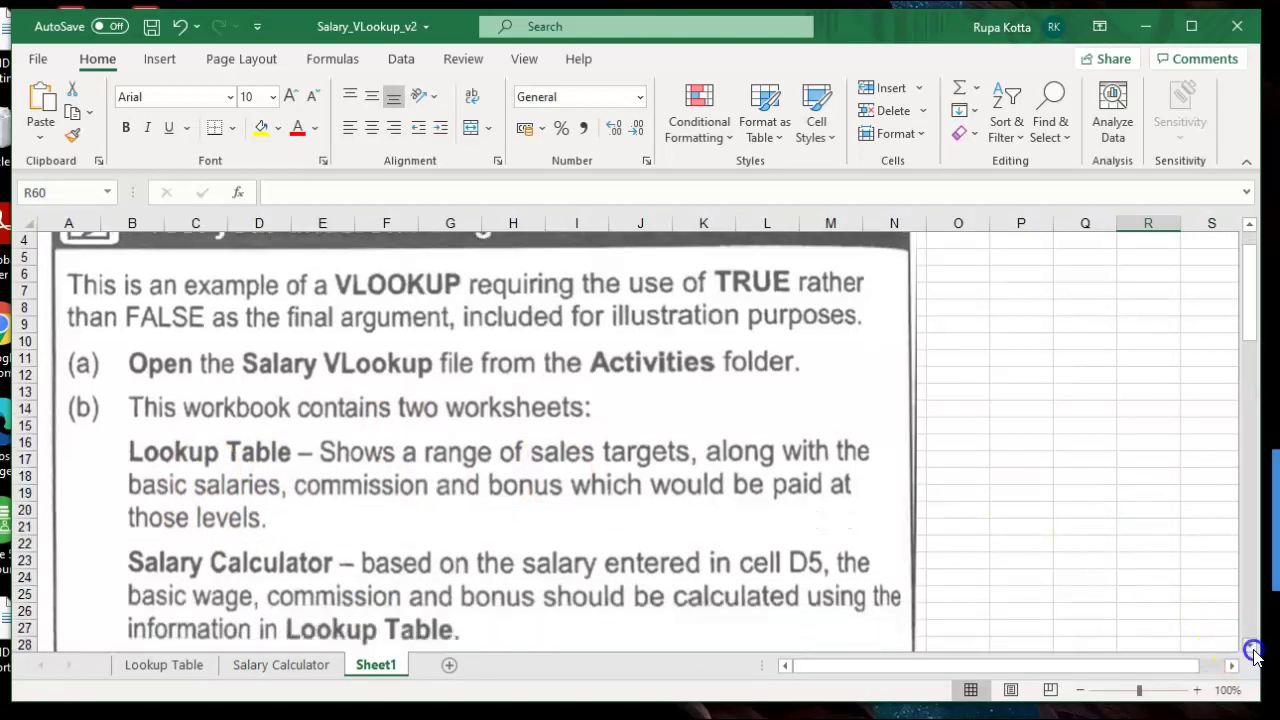
left_click(1250, 646)
left_click(1250, 646)
left_click(1250, 646)
left_click(1250, 646)
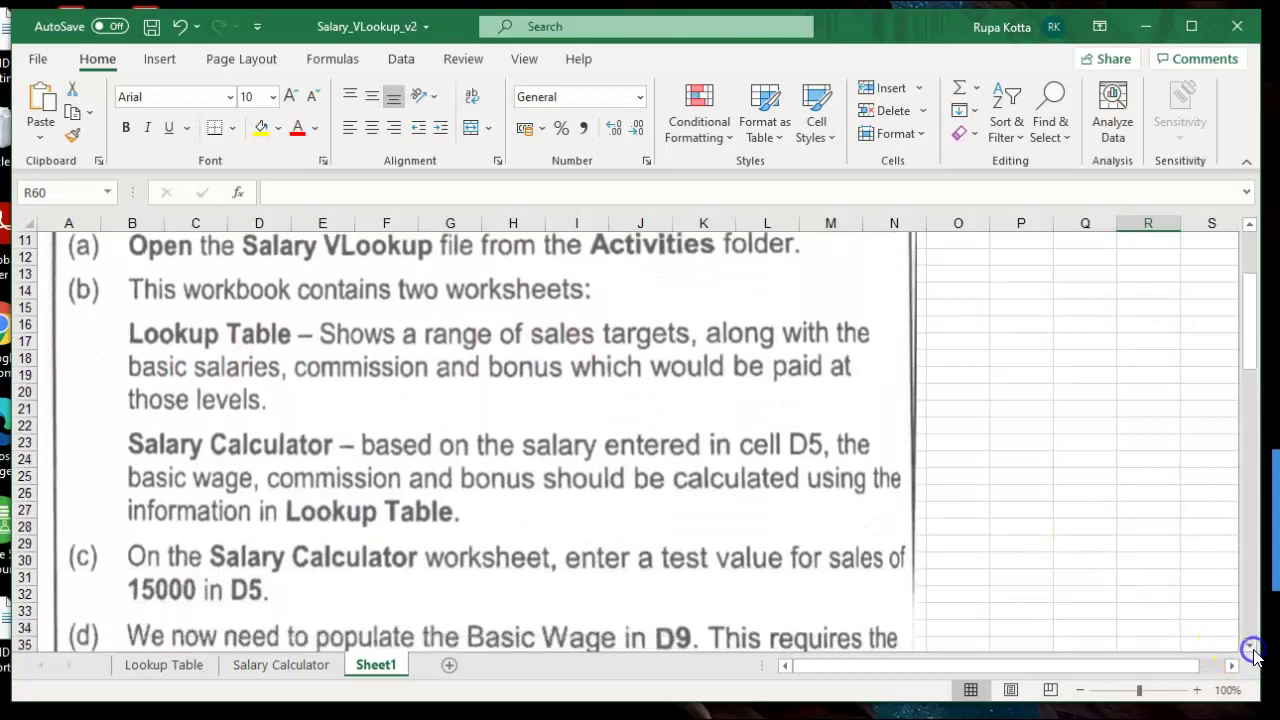
left_click(1250, 646)
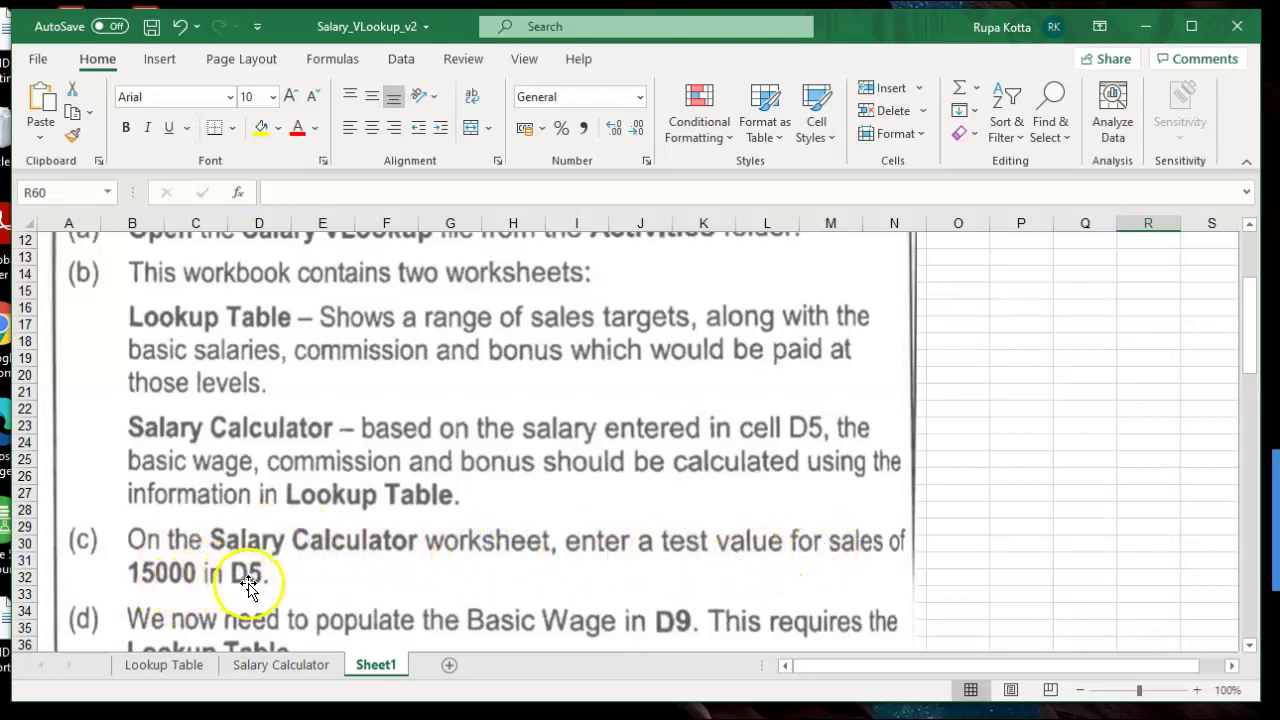
- Enter 15000 as the Monthly Sales Figure in cell D5 of the Salary Calculator worksheet
left_click(252, 666)
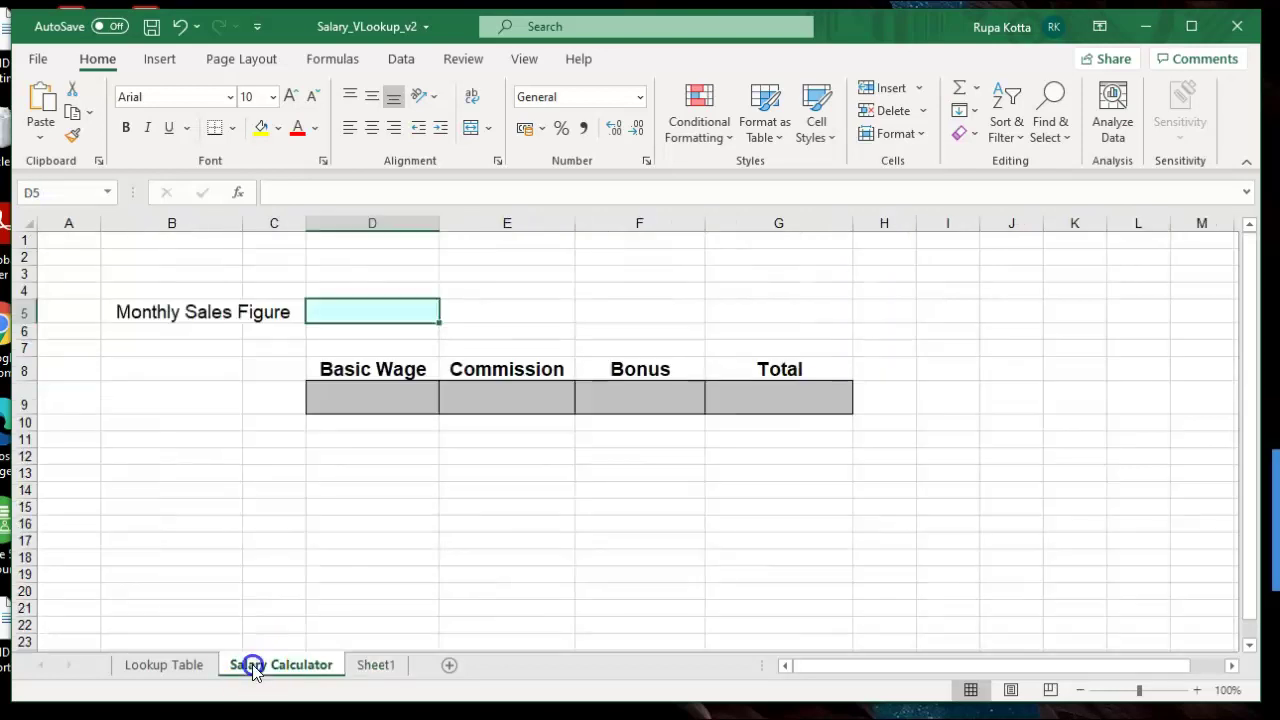
left_click(335, 318)
type("15000")
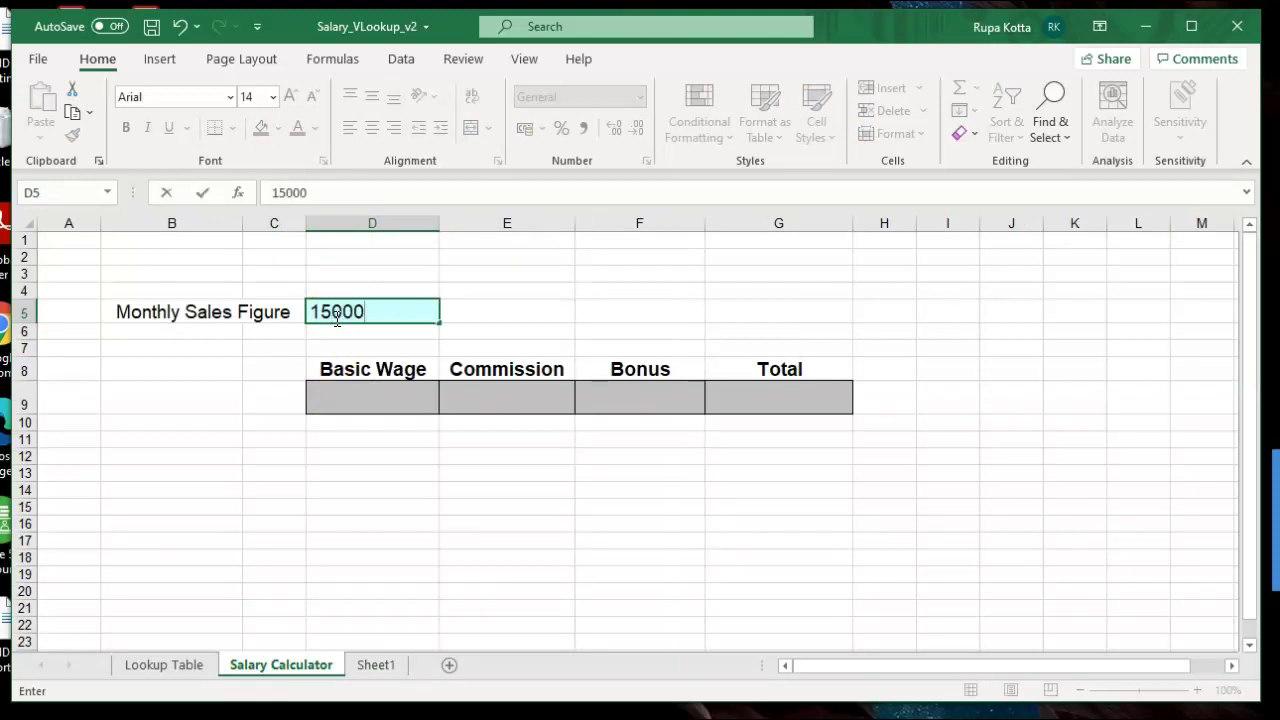
key("ctrl+Return")
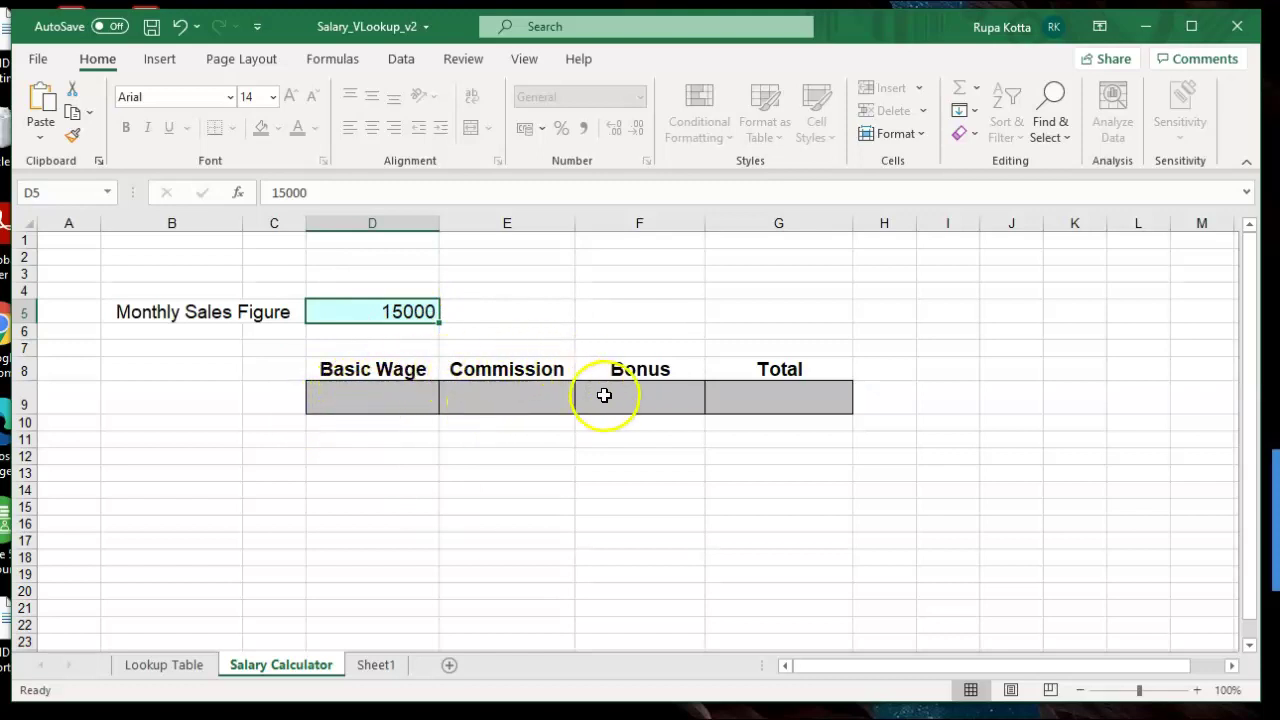
- Read instructions (d) and (e) on Sheet1 and relate them to the Lookup Table ranges and the Salary Calculator cells
left_click(363, 669)
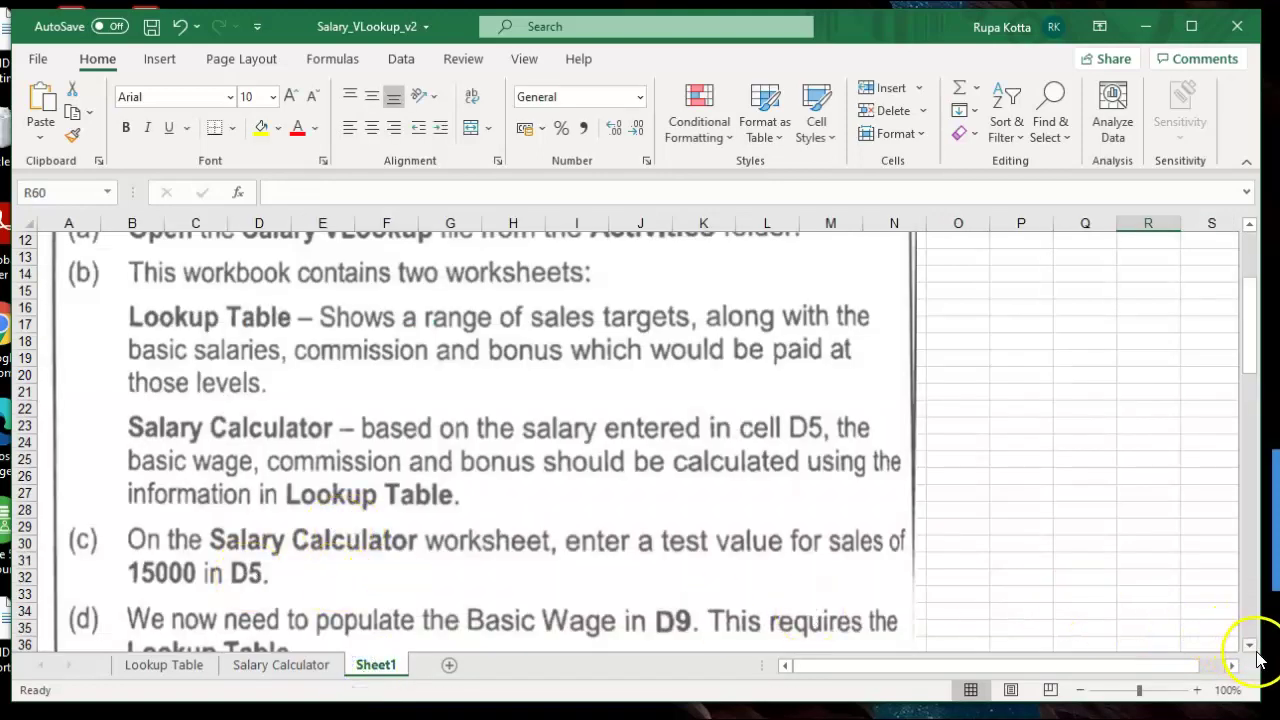
left_click_drag(1249, 648, 1249, 648)
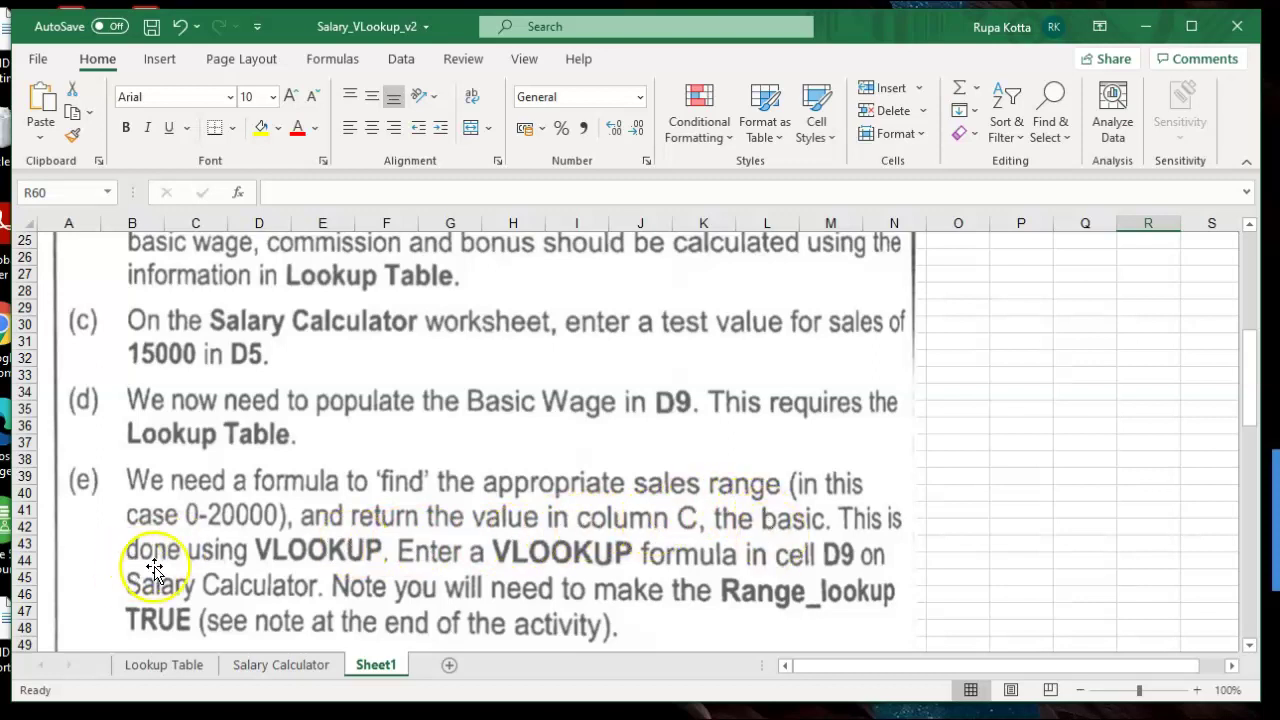
left_click(167, 665)
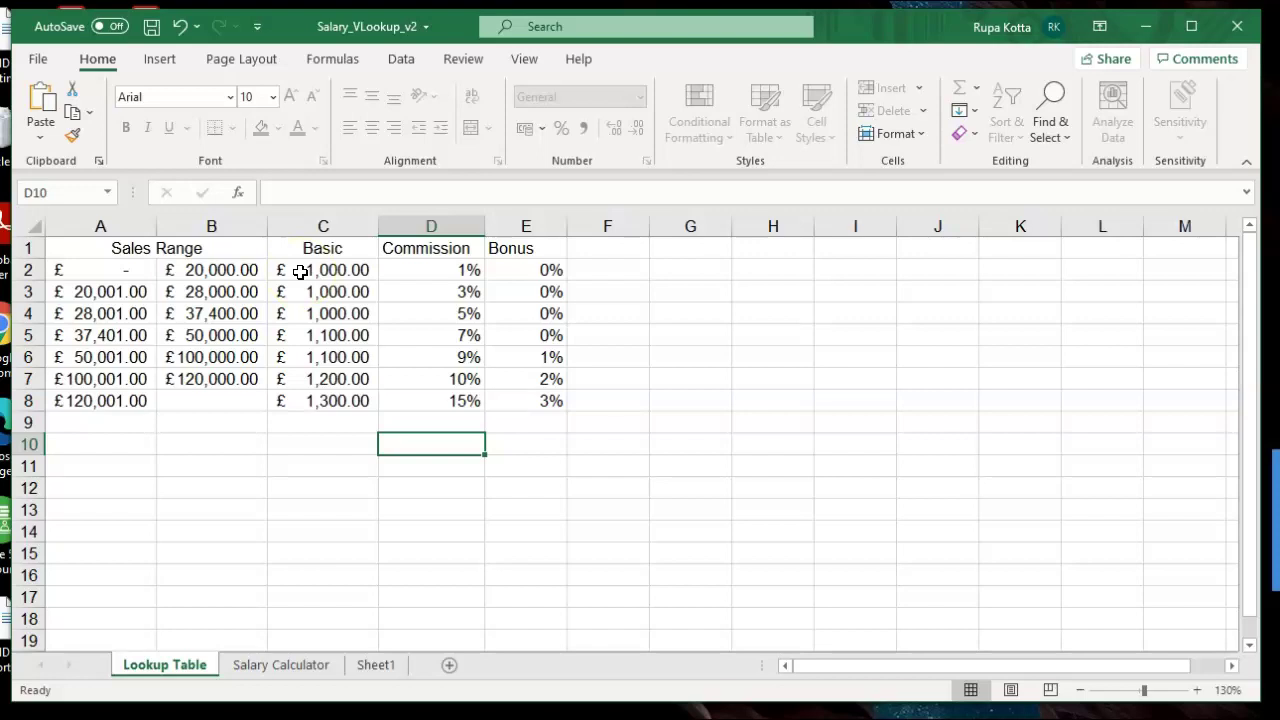
left_click(376, 664)
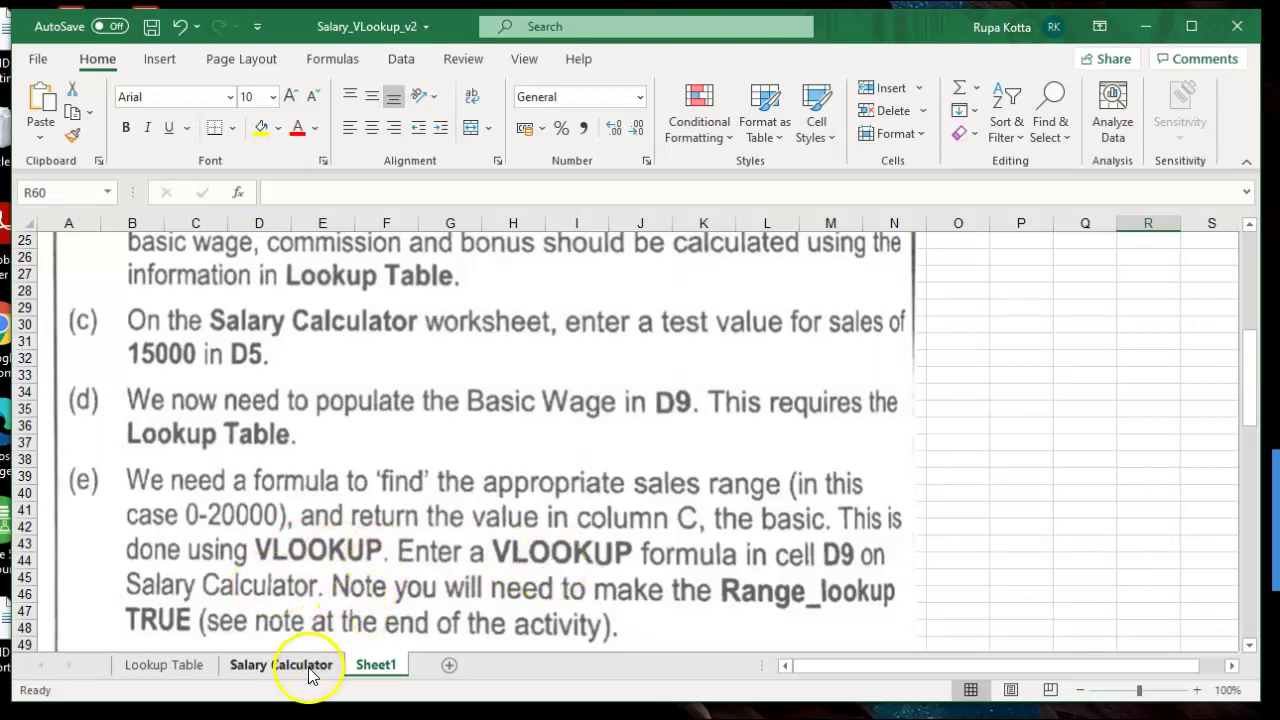
left_click(181, 671)
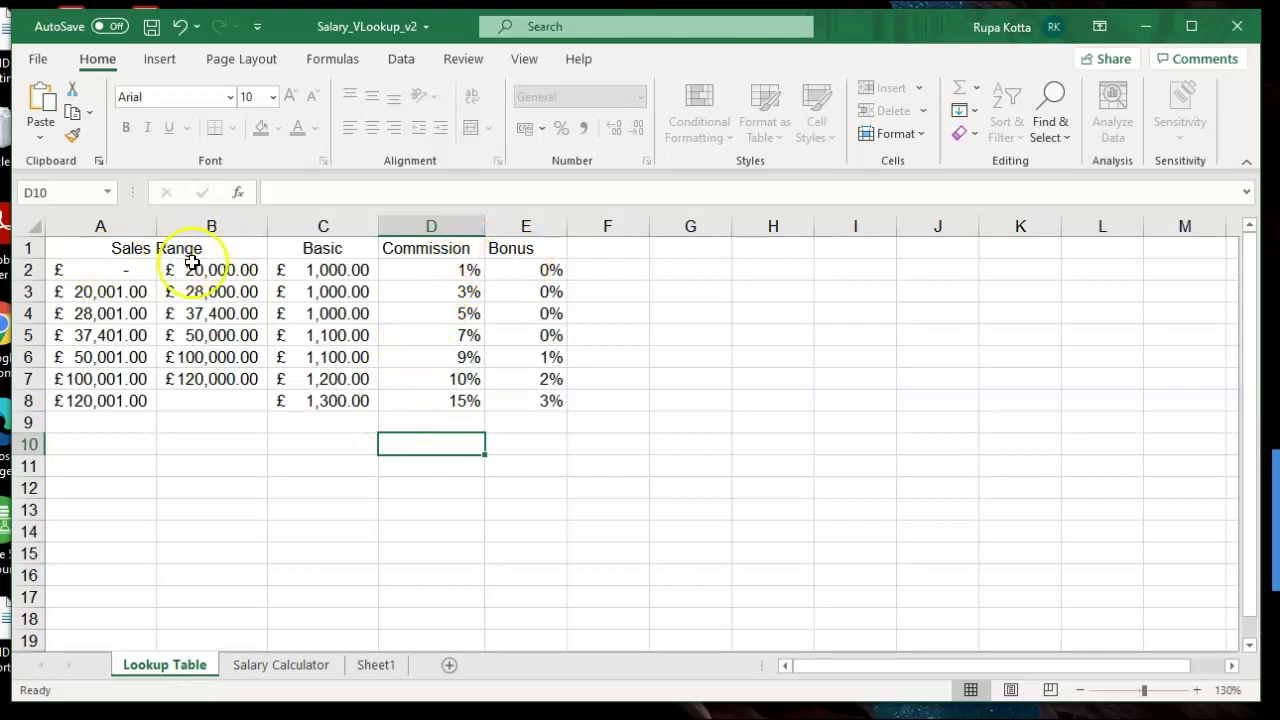
left_click(309, 664)
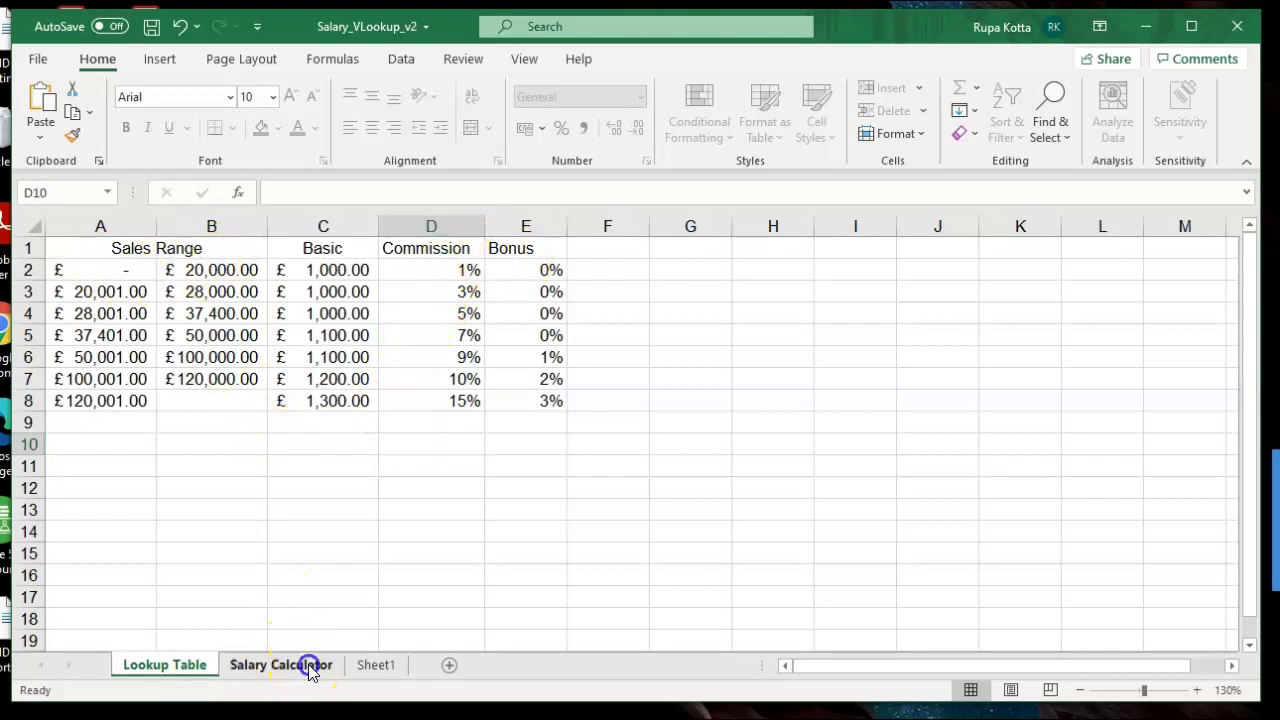
left_click(360, 666)
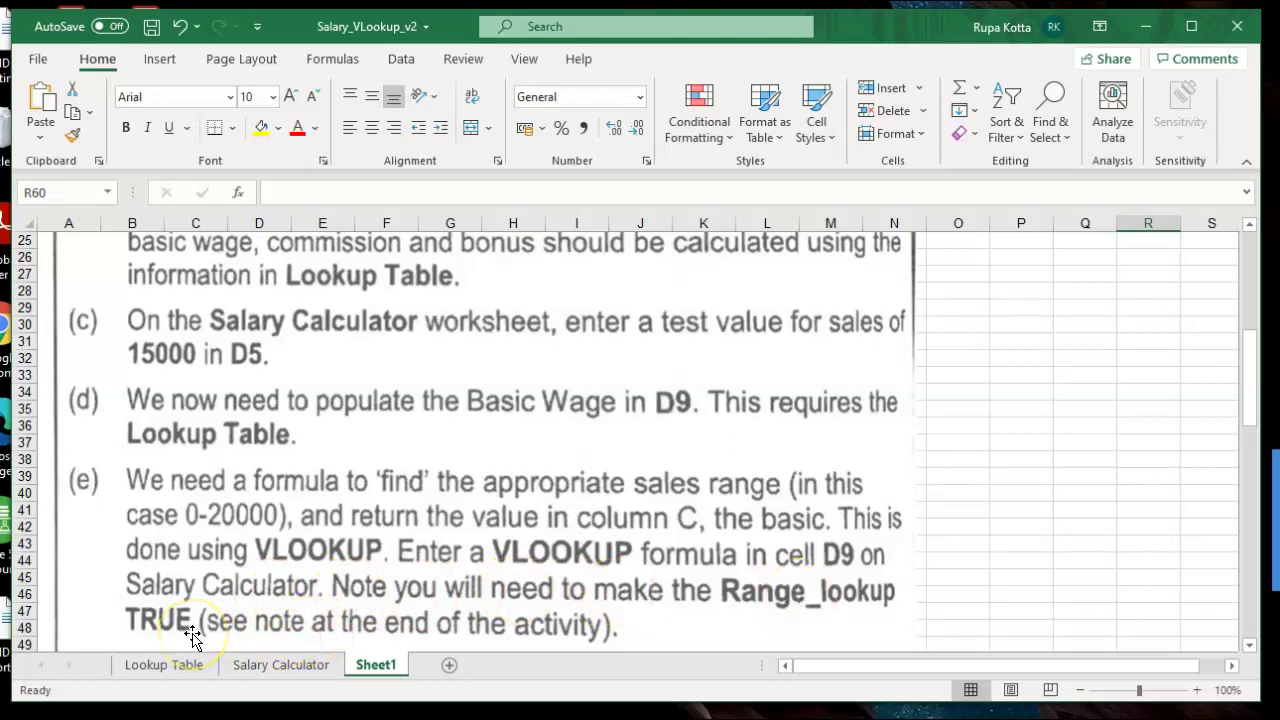
left_click(182, 667)
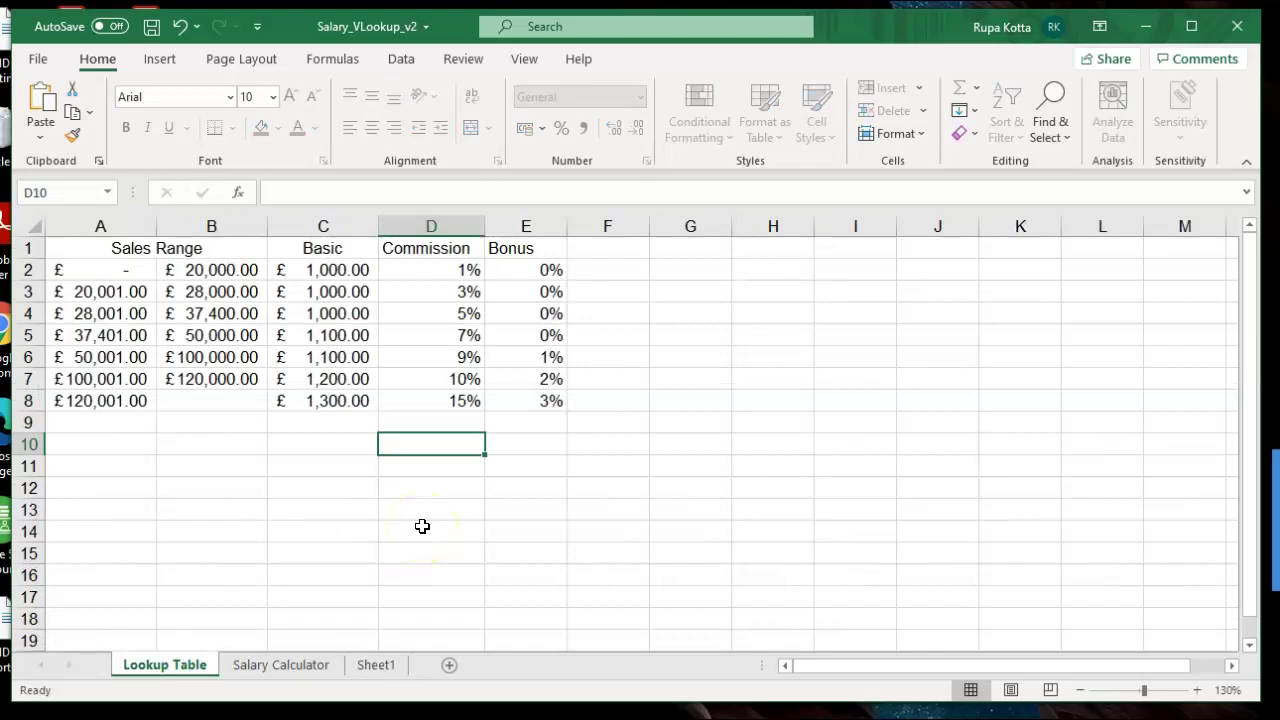
left_click(287, 664)
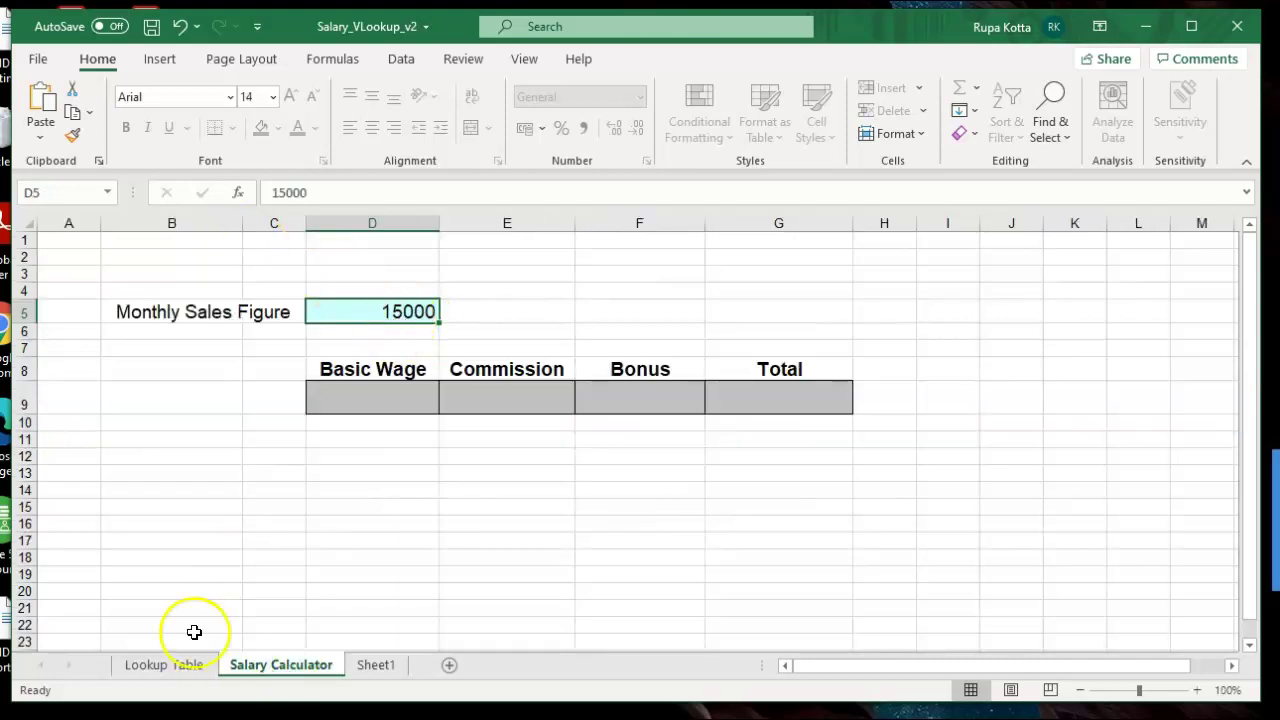
left_click(165, 674)
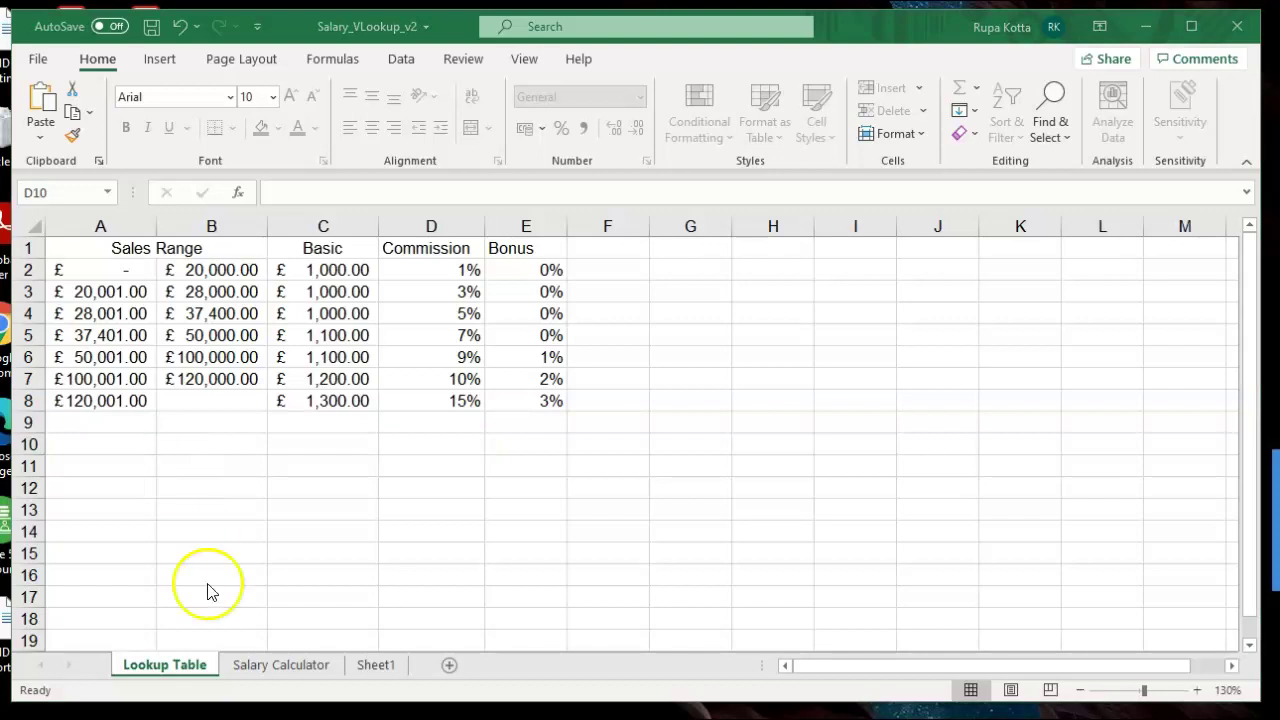
- Start a VLOOKUP function for the Basic Wage in cell D9 of the Salary Calculator worksheet
left_click(262, 665)
left_click(262, 665)
left_click(350, 405)
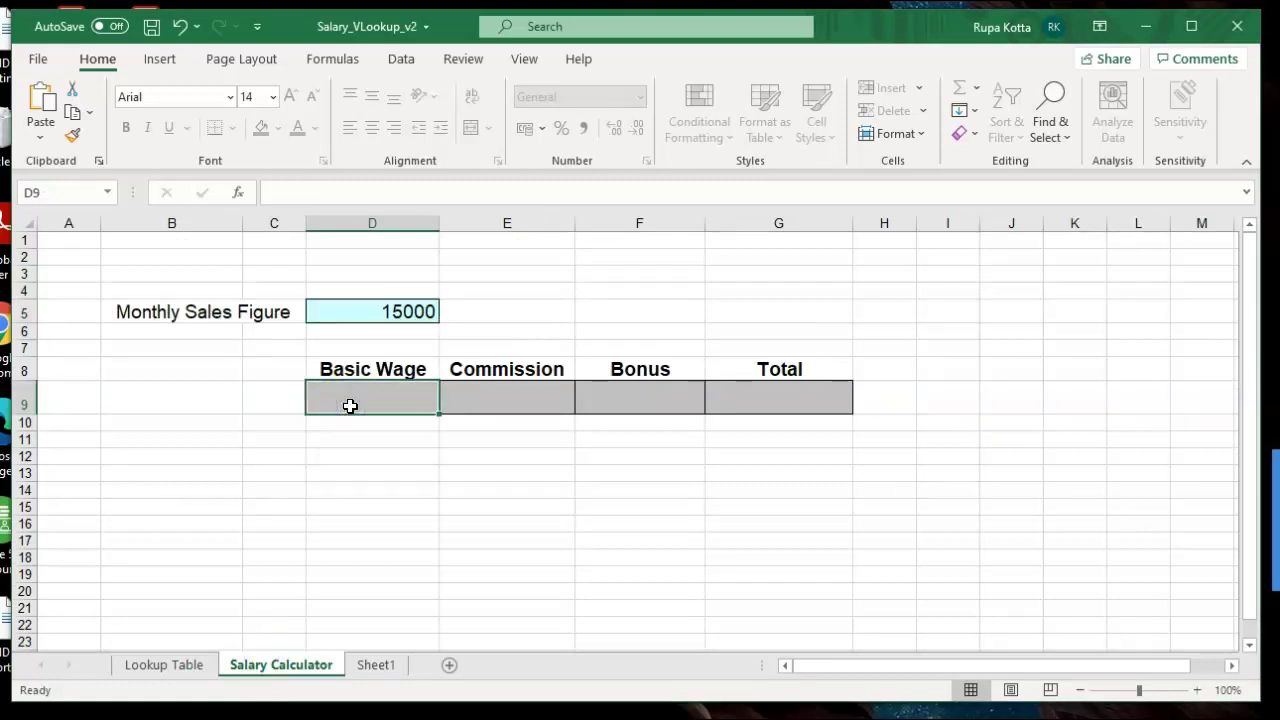
type("=")
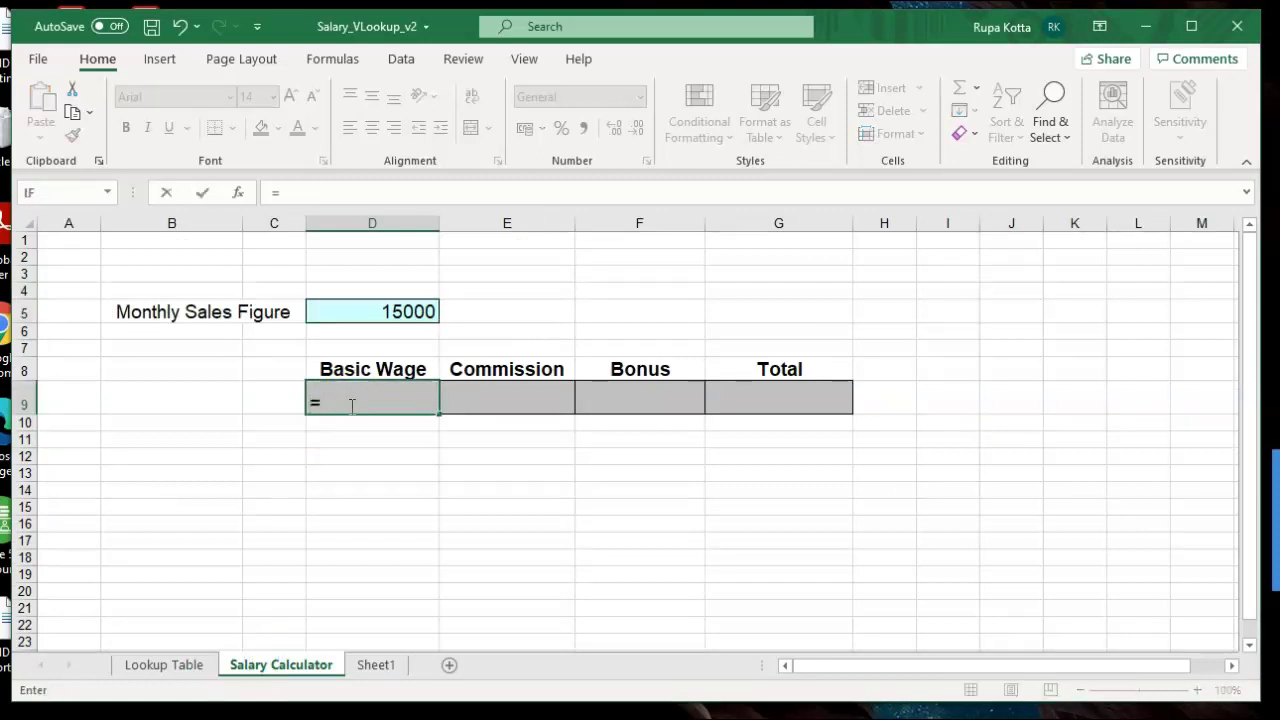
left_click(340, 58)
left_click(378, 135)
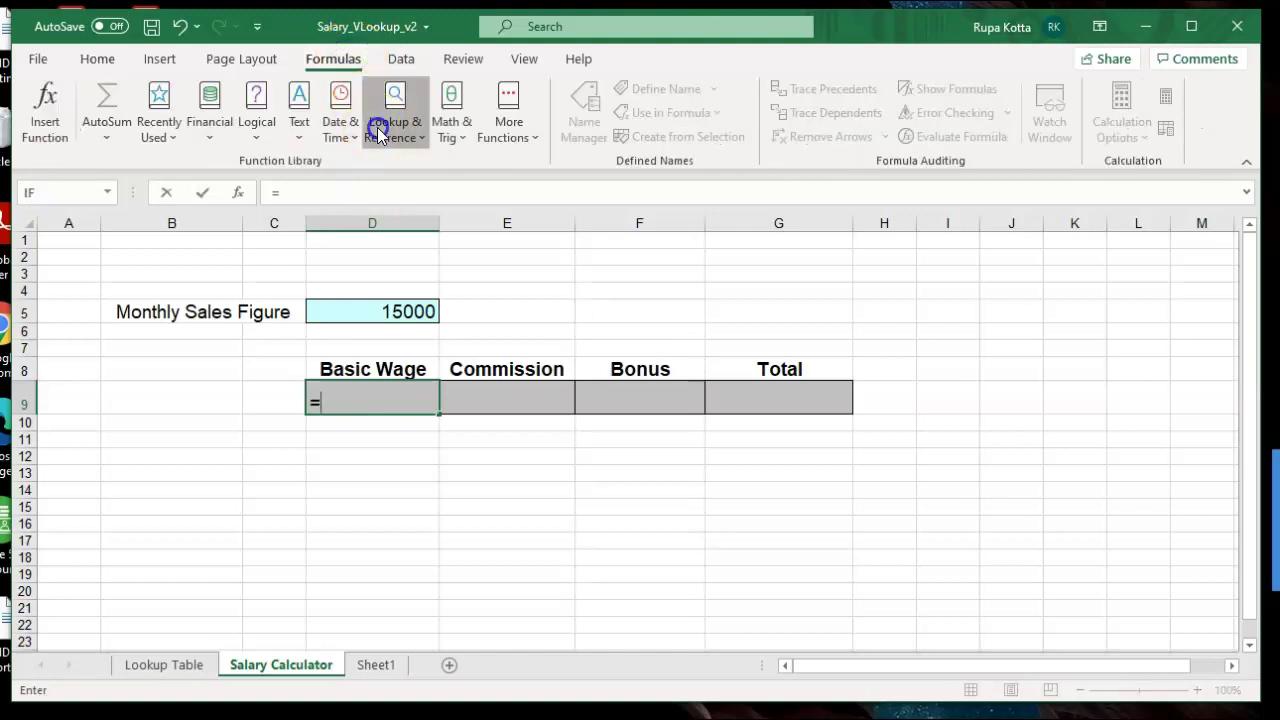
left_click_drag(519, 297, 530, 455)
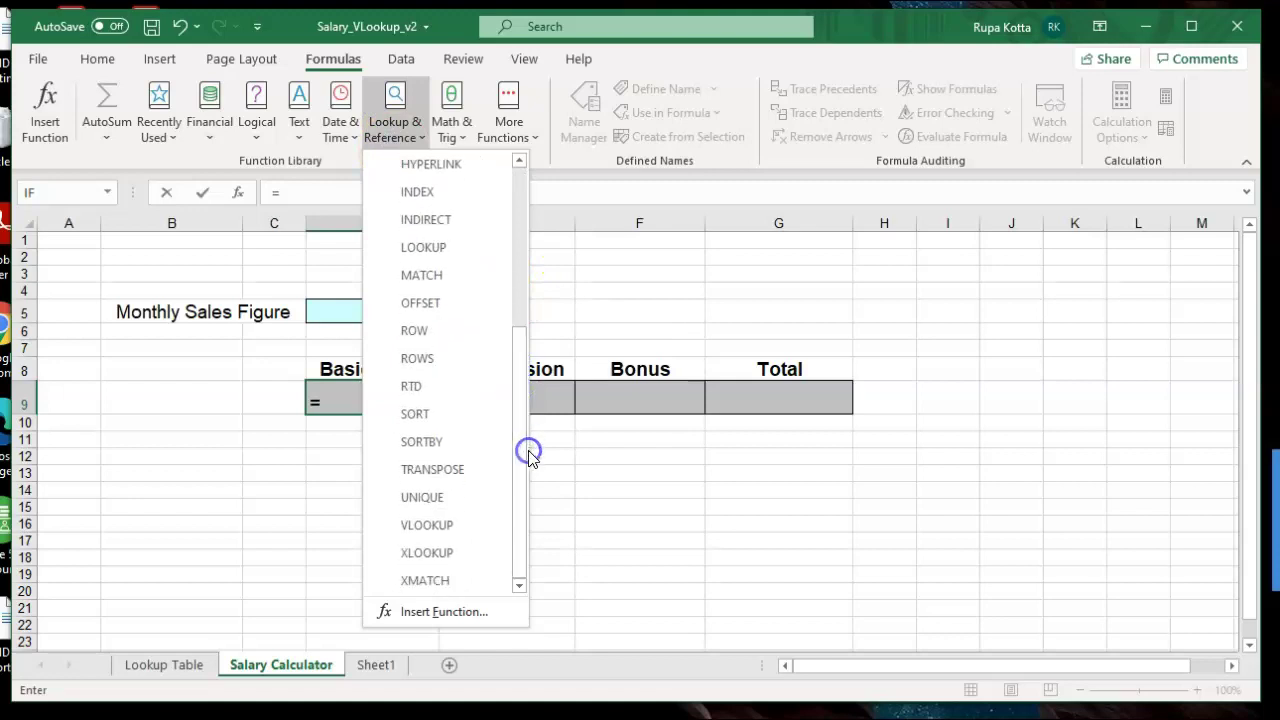
left_click(450, 527)
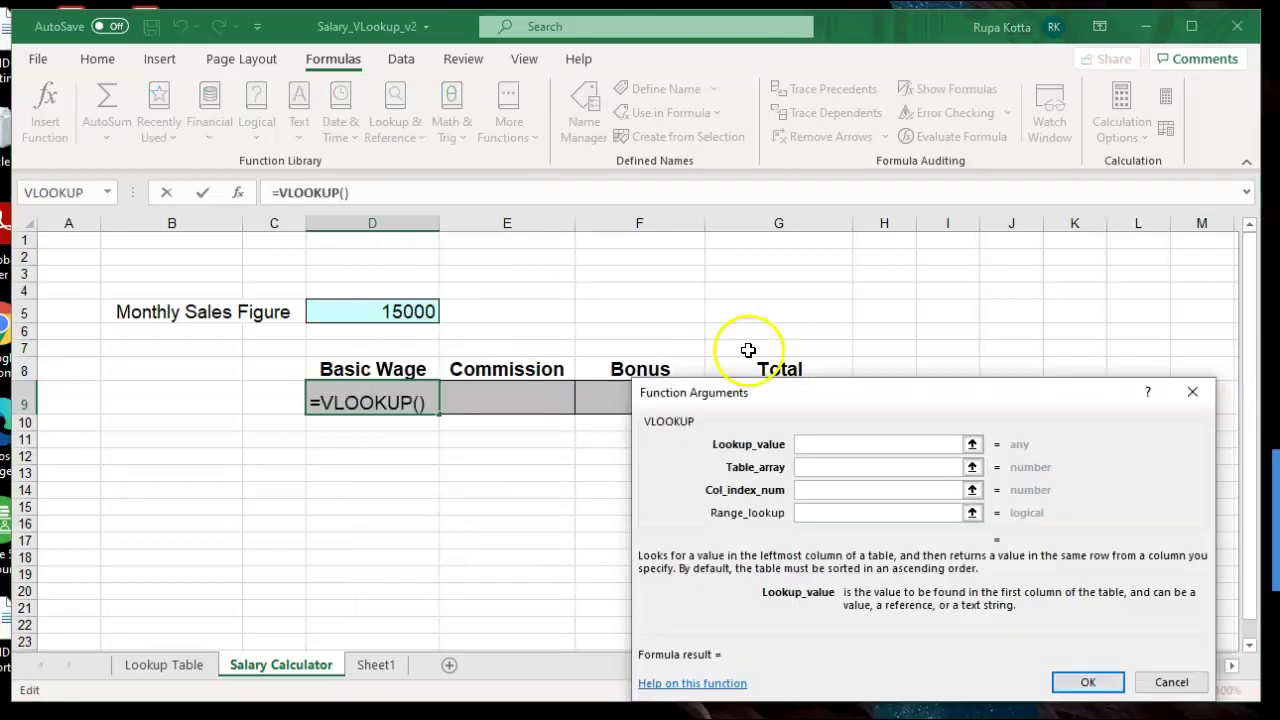
left_click_drag(809, 394, 783, 273)
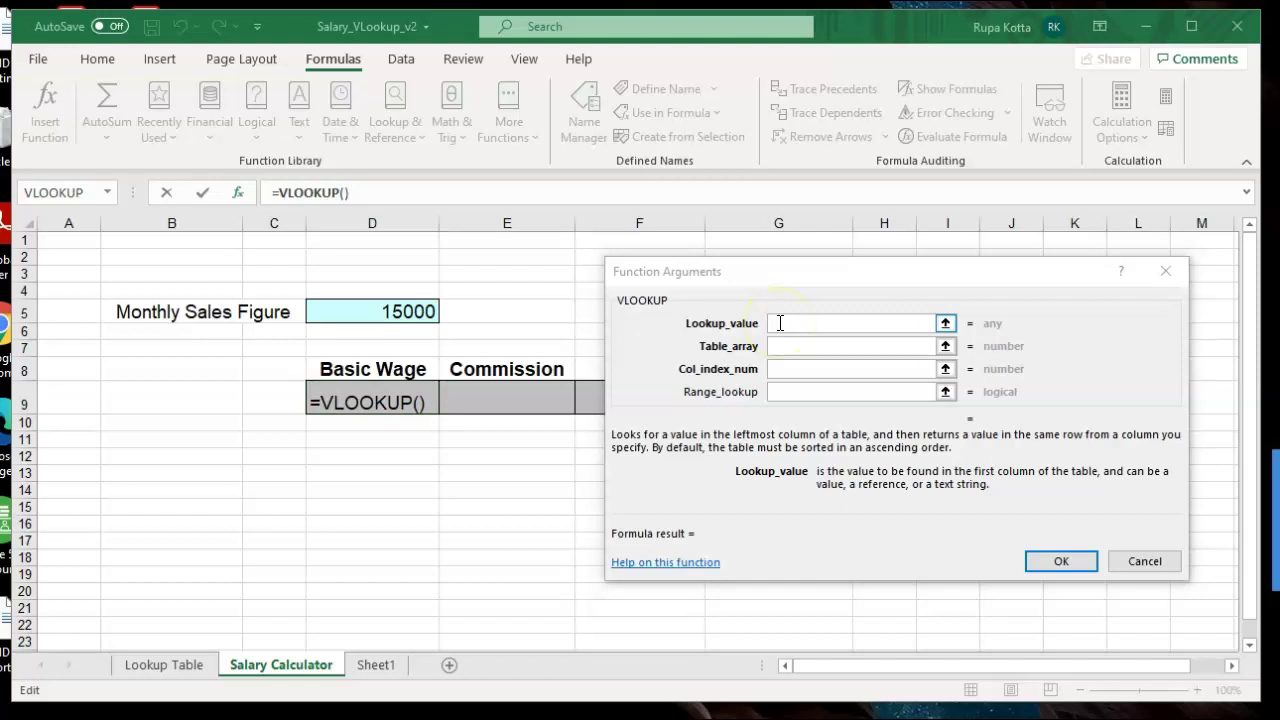
- Set the VLOOKUP lookup value to D5 and the table array to A1:E8 on the Lookup Table worksheet
left_click(780, 323)
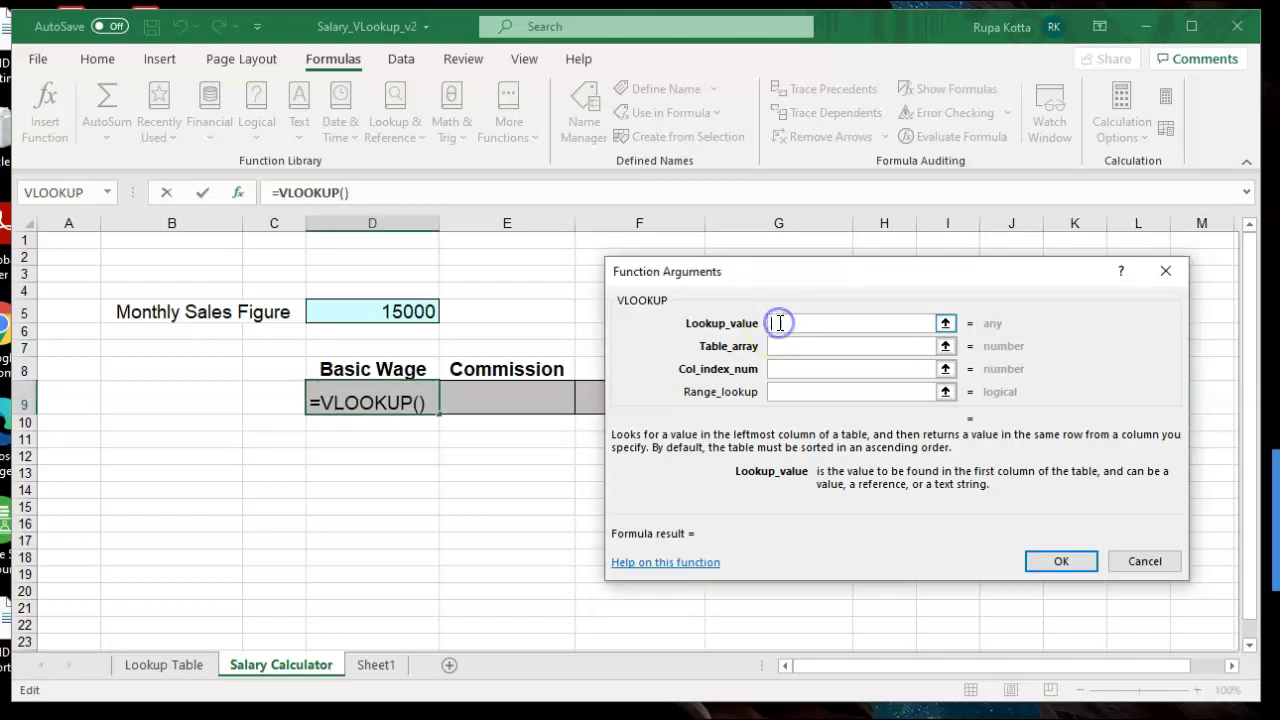
left_click(405, 311)
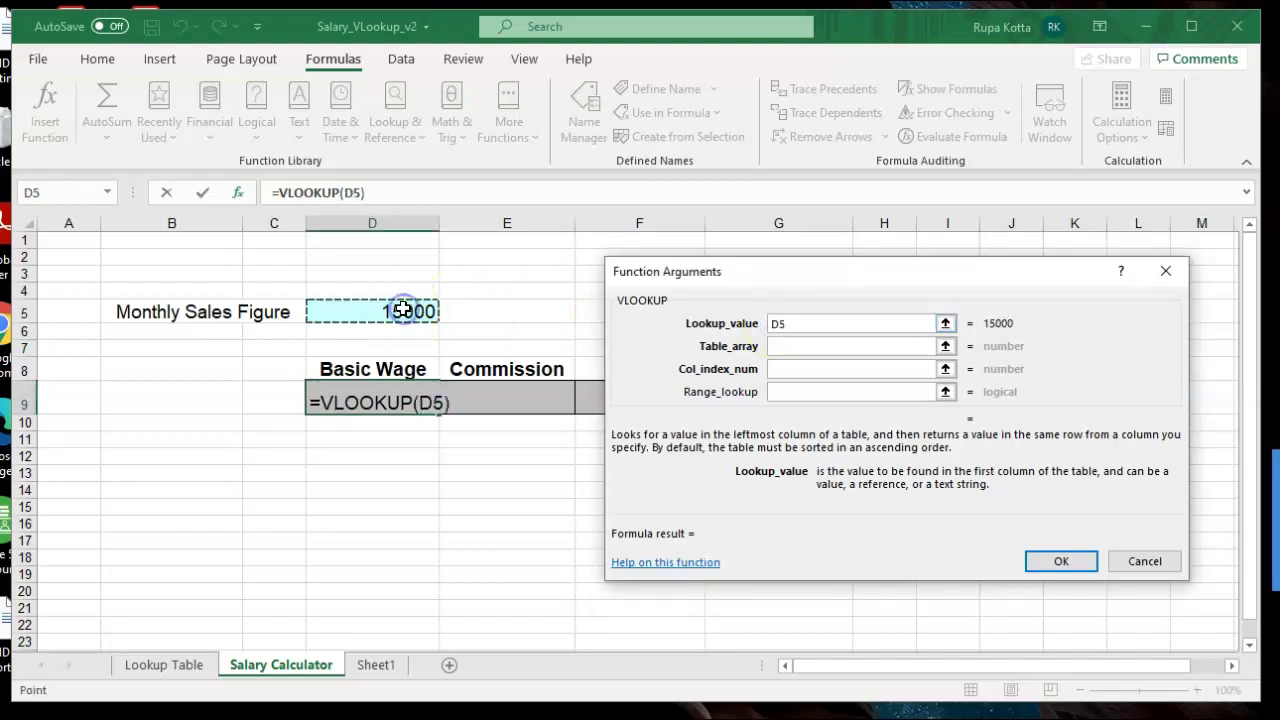
left_click(782, 345)
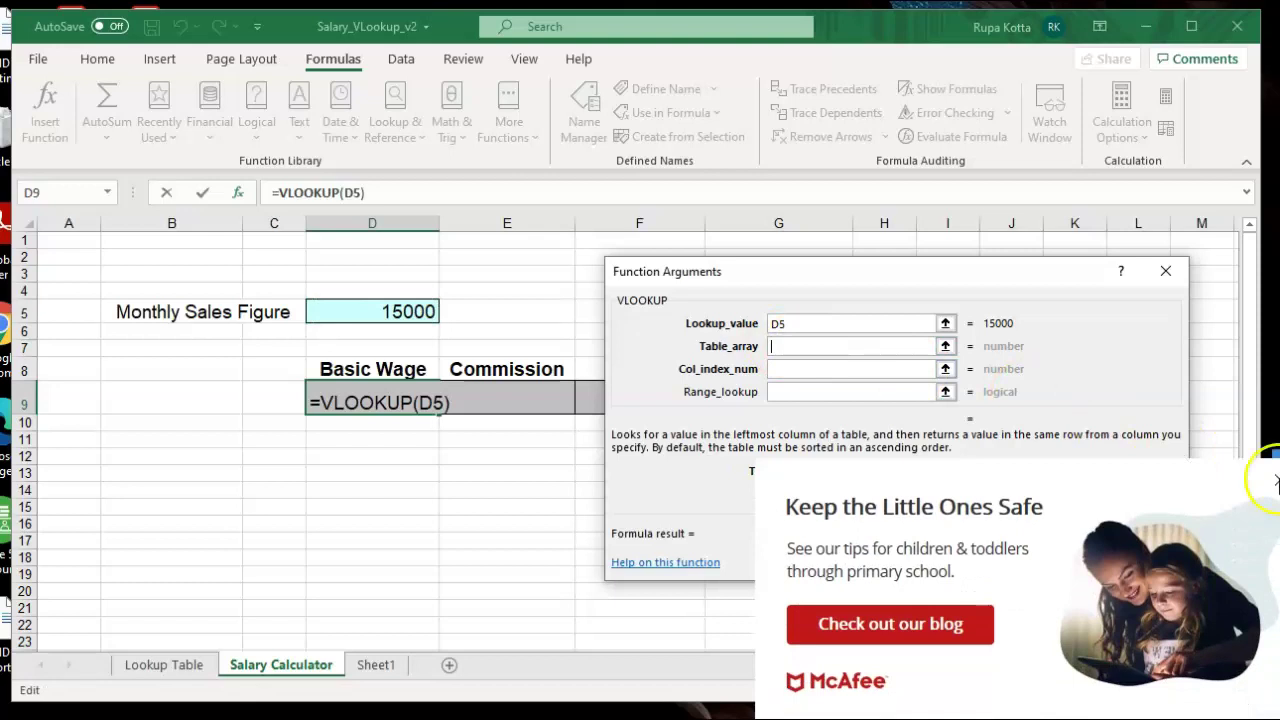
left_click(1275, 483)
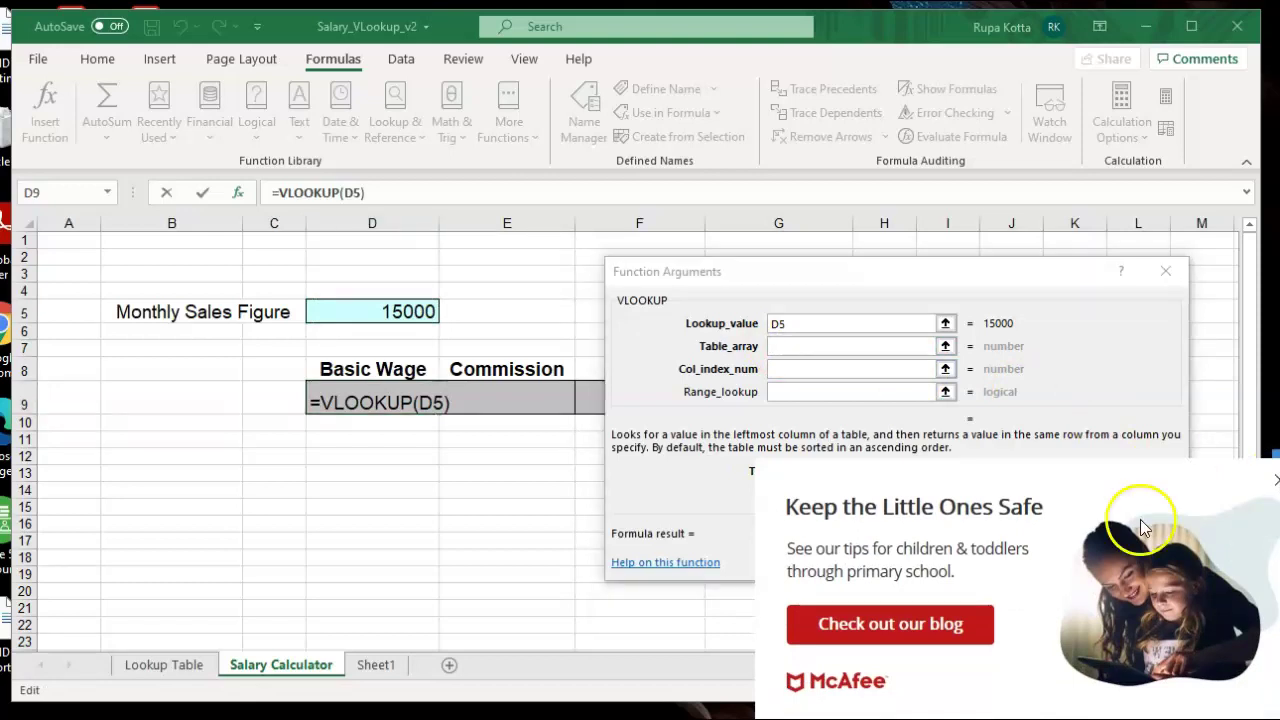
left_click(784, 343)
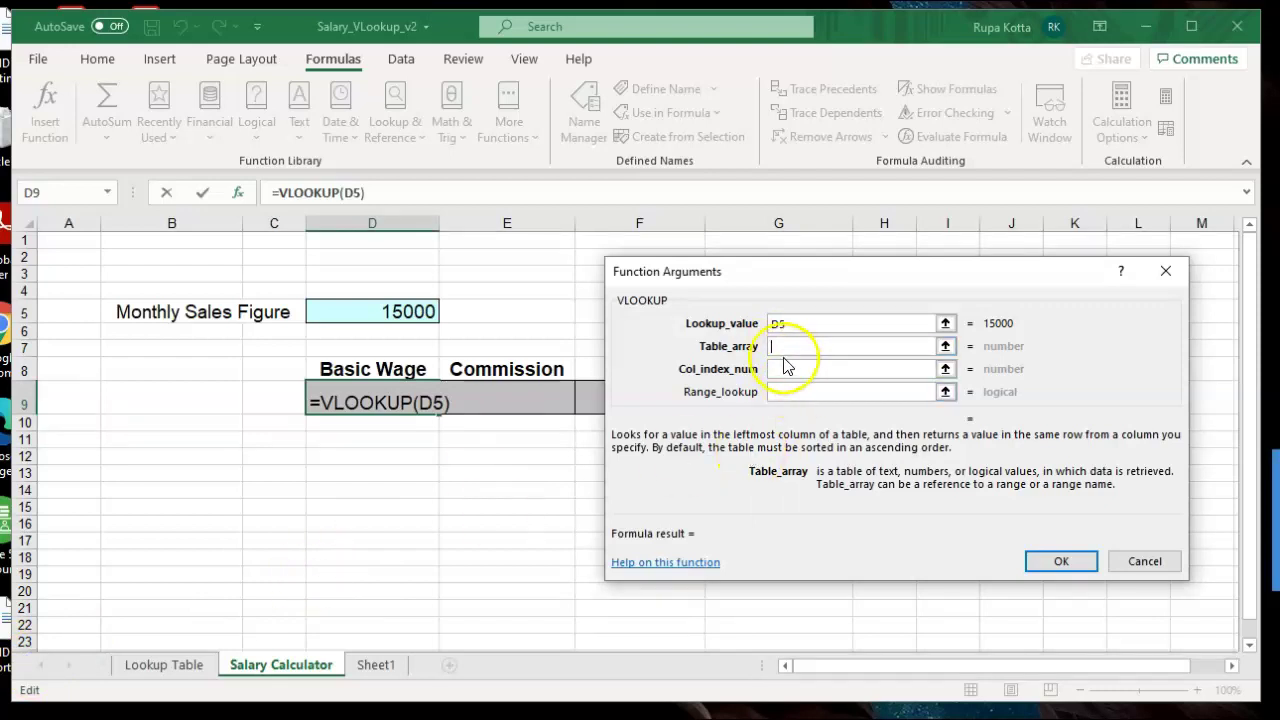
left_click(181, 672)
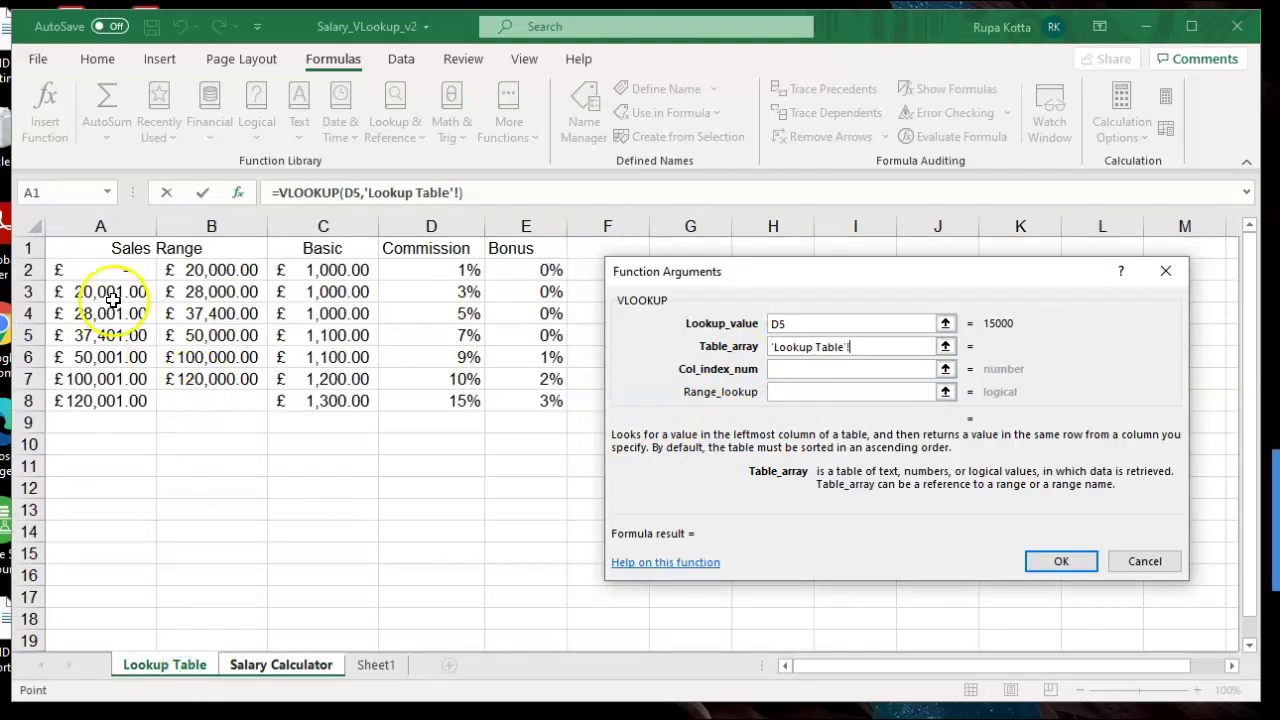
left_click_drag(87, 248, 503, 406)
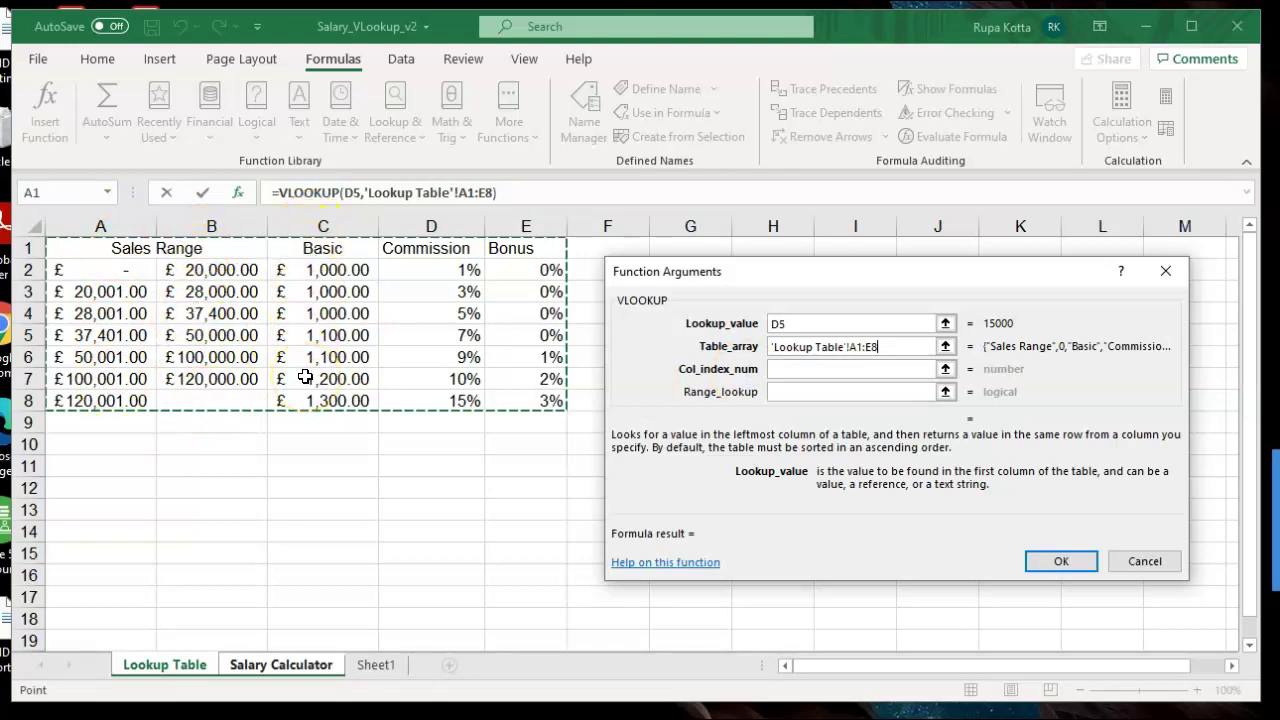
- Set the column index number to 3 and the range lookup to False, completing the VLOOKUP in D9
left_click(789, 369)
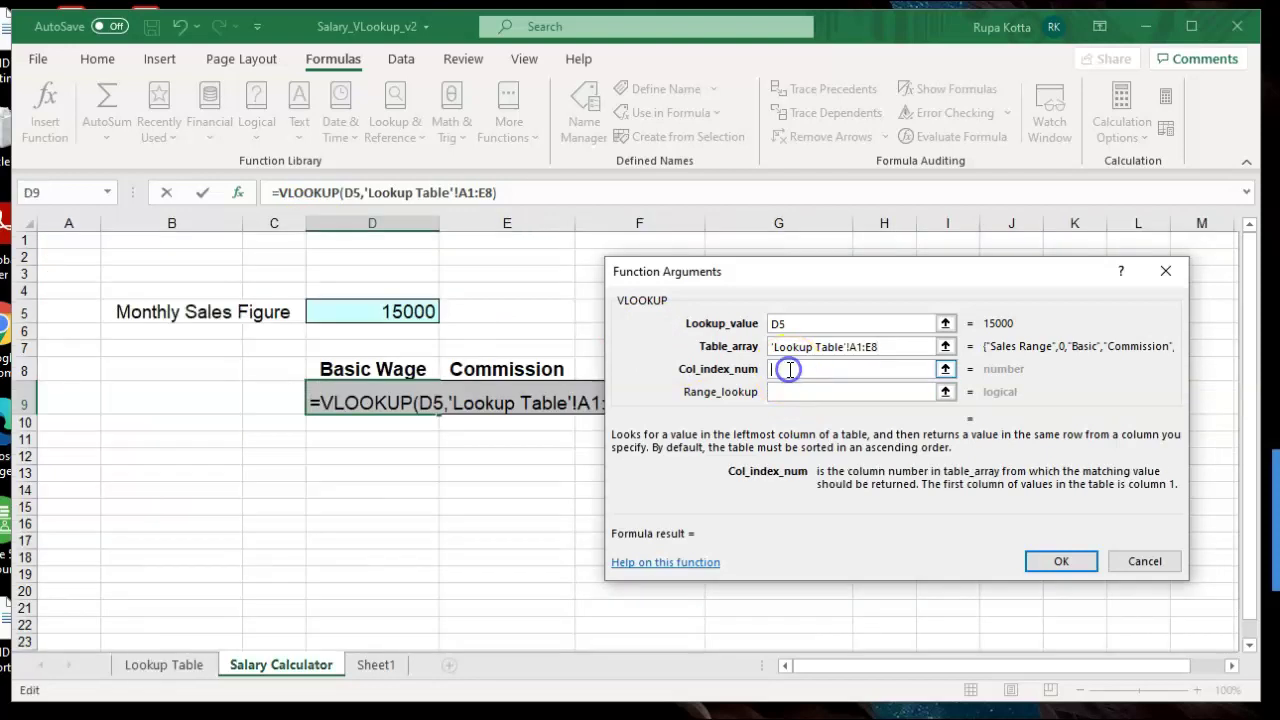
type("3")
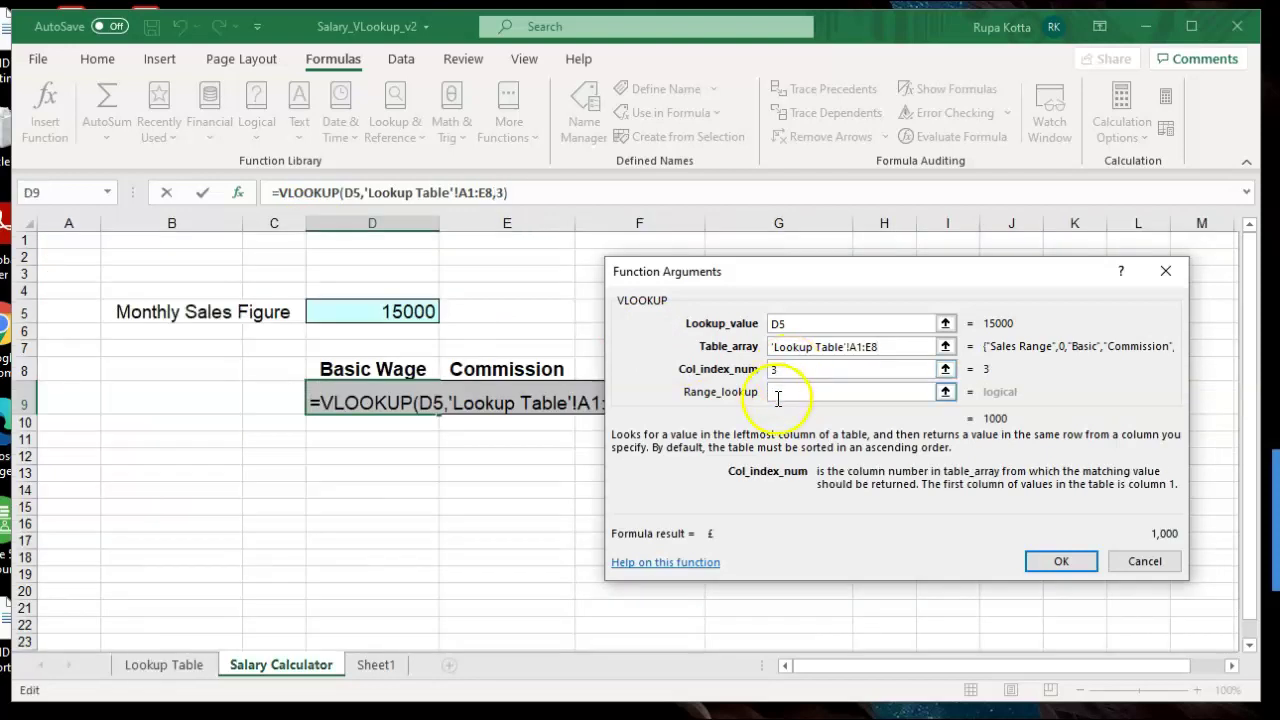
left_click(778, 396)
type("False")
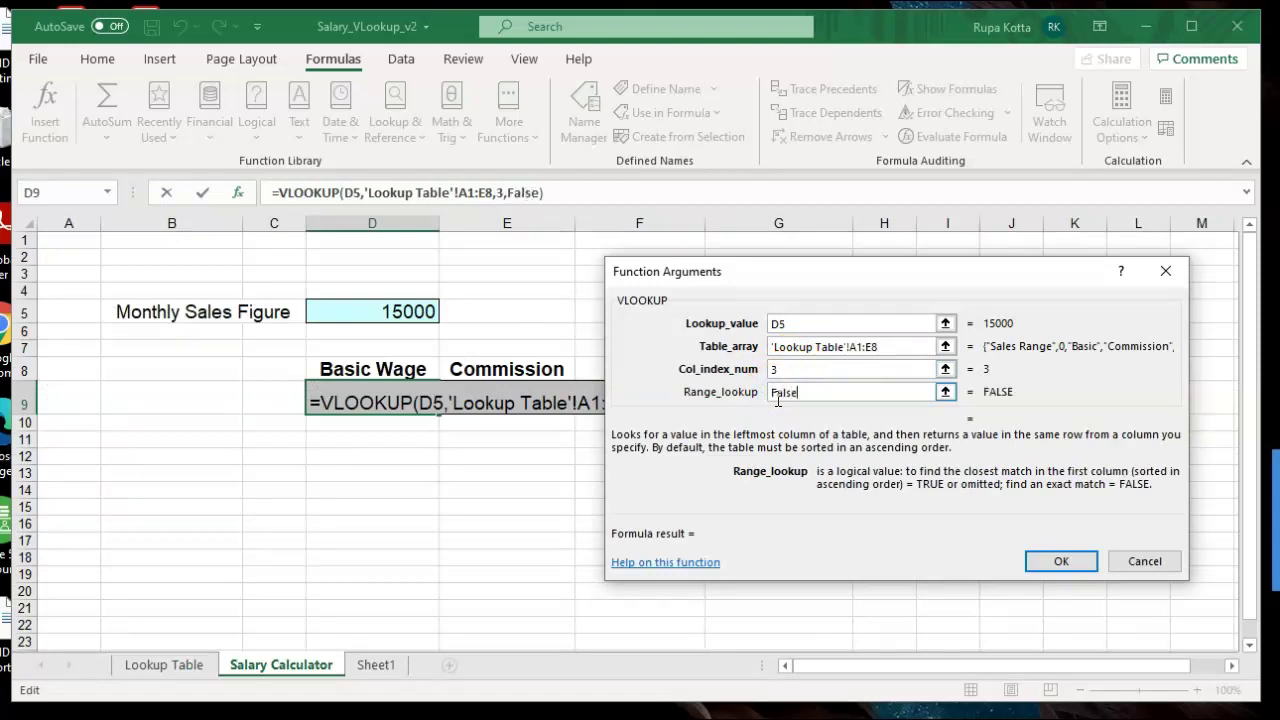
key("Tab")
left_click(1040, 564)
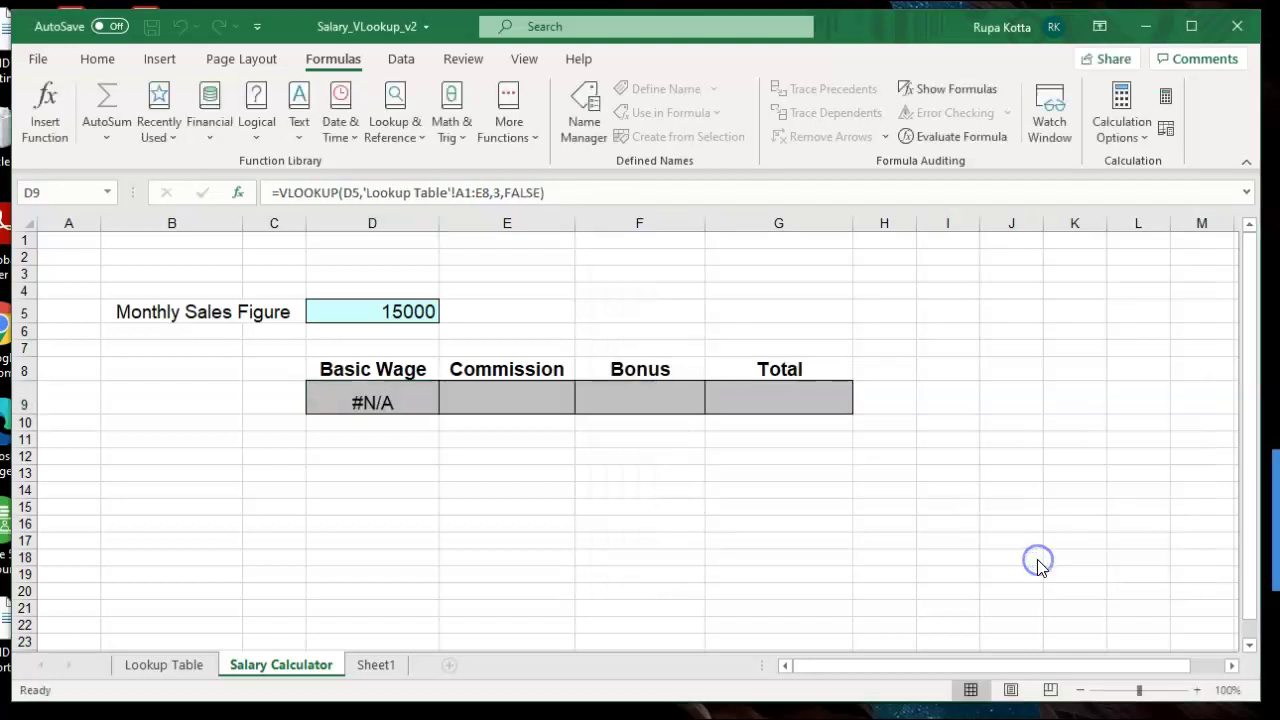
left_click(546, 518)
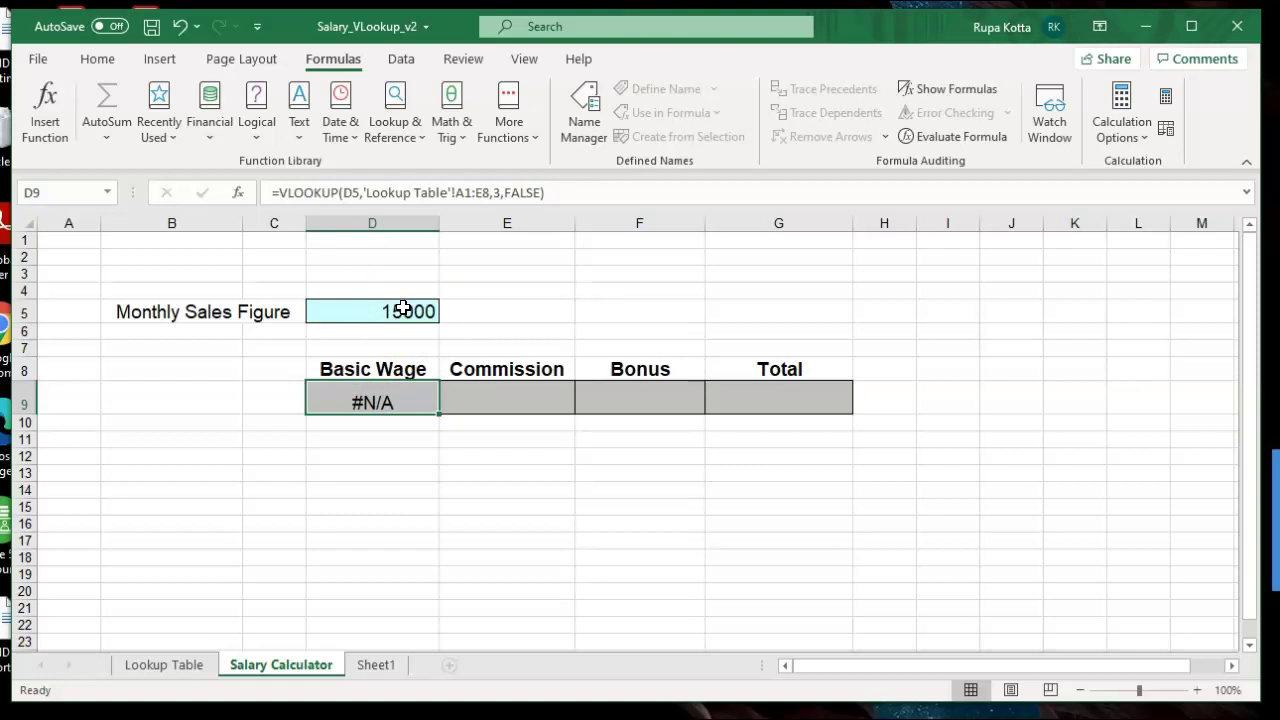
left_click(181, 664)
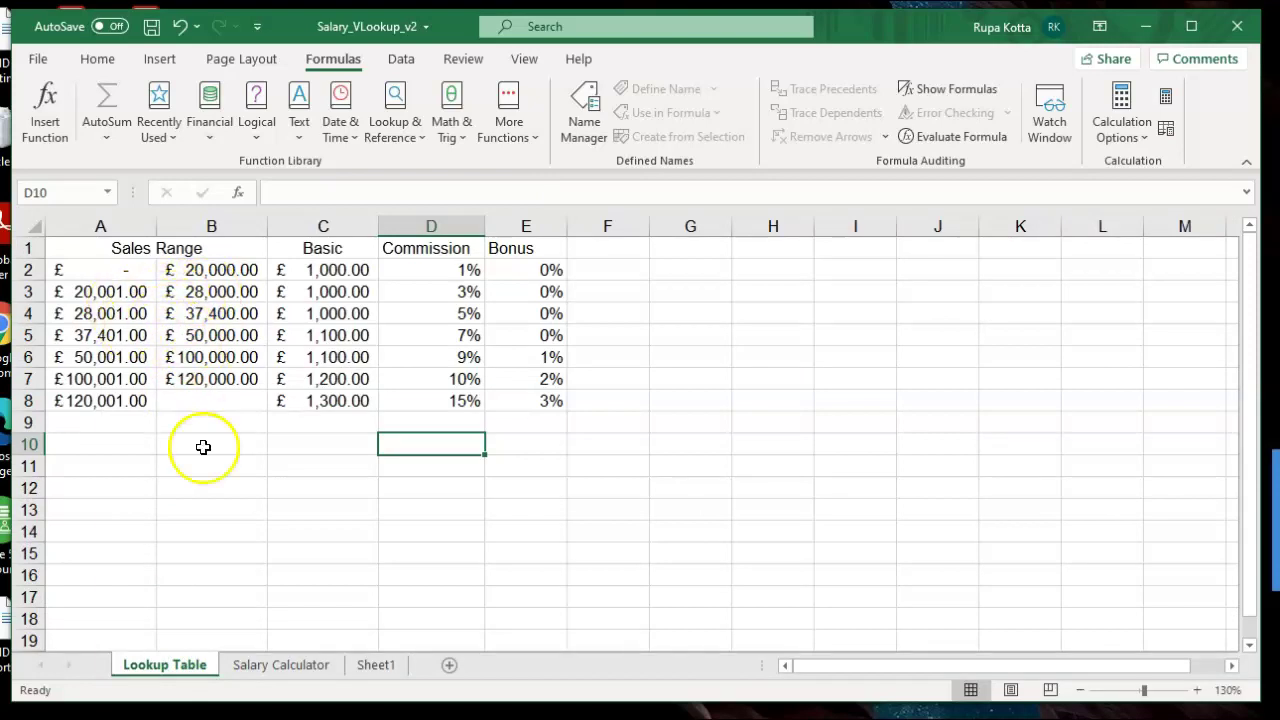
left_click(251, 664)
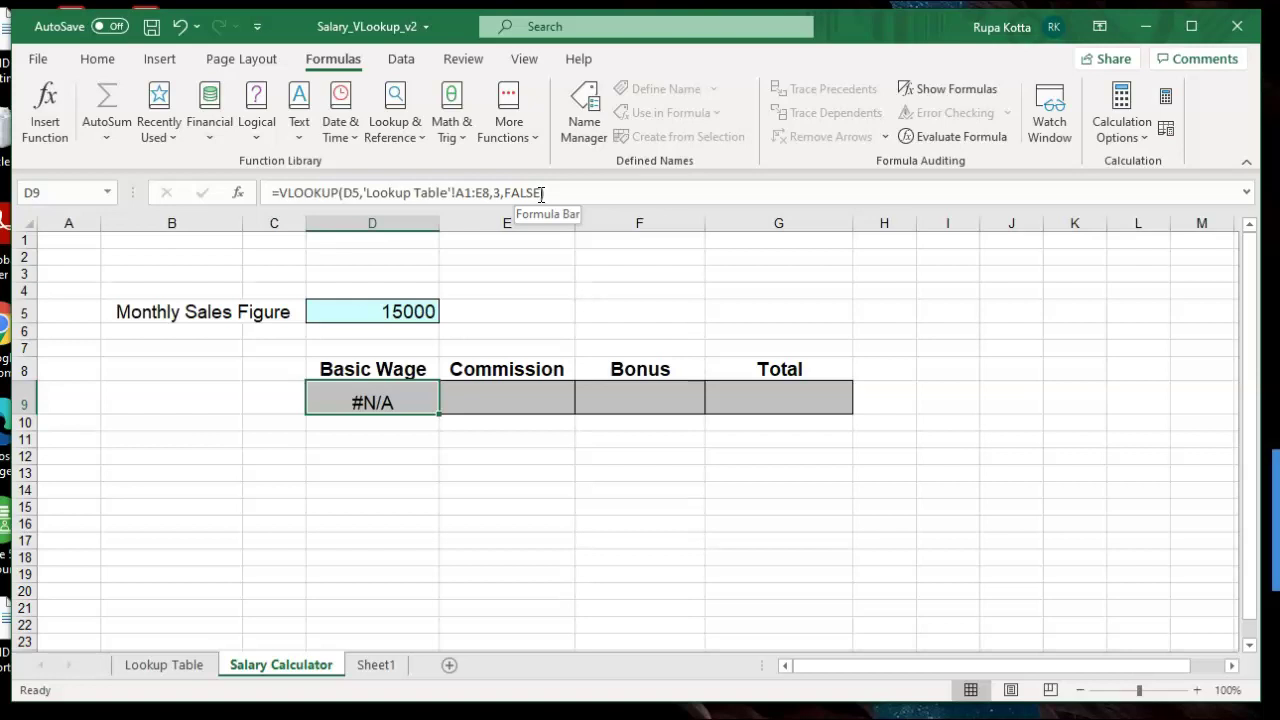
key("BackSpace")
left_click(394, 458)
left_click(375, 400)
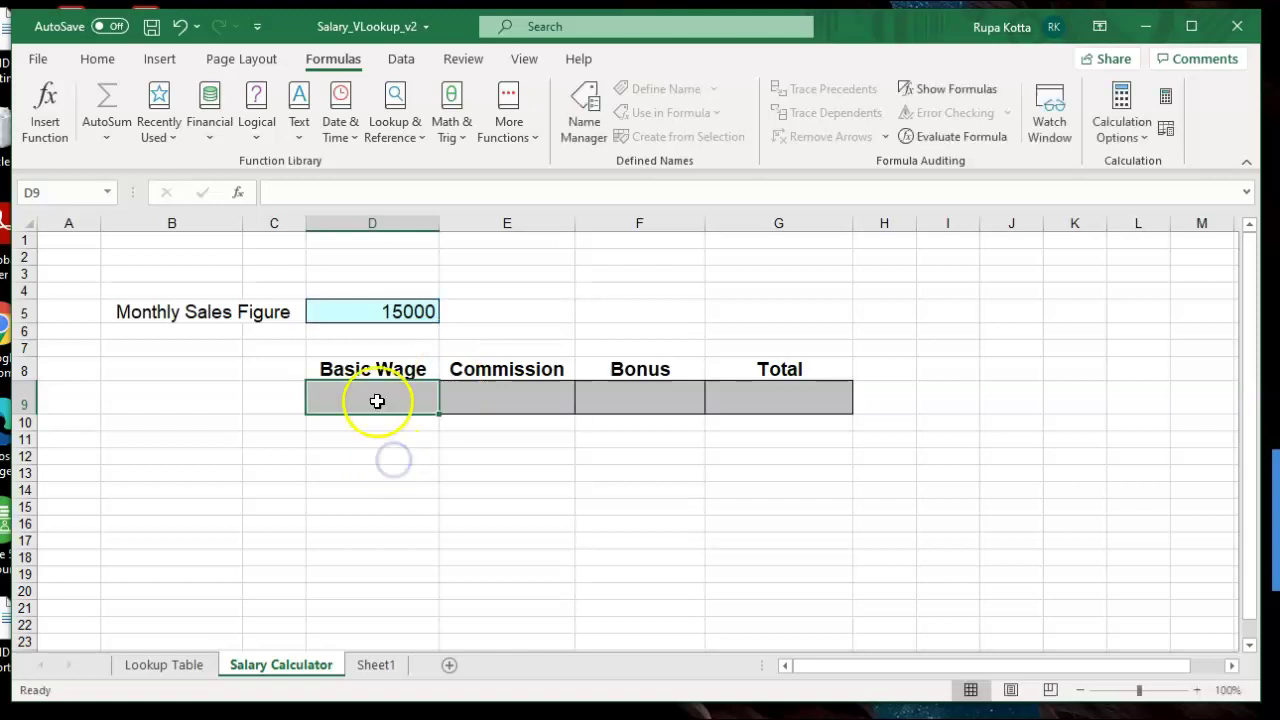
left_click(179, 27)
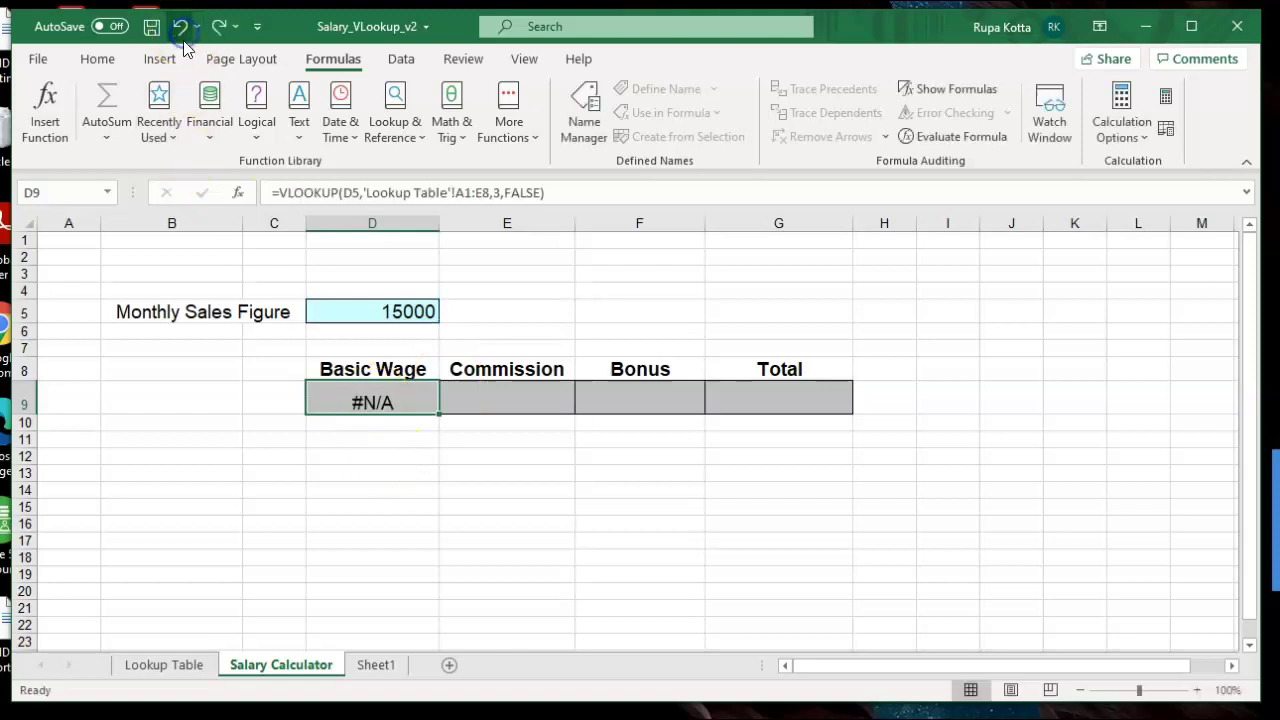
- Change the range lookup argument of the Basic Wage VLOOKUP in cell D9 to TRUE
left_click(539, 193)
key("BackSpace")
key("BackSpace")
key("BackSpace")
key("BackSpace")
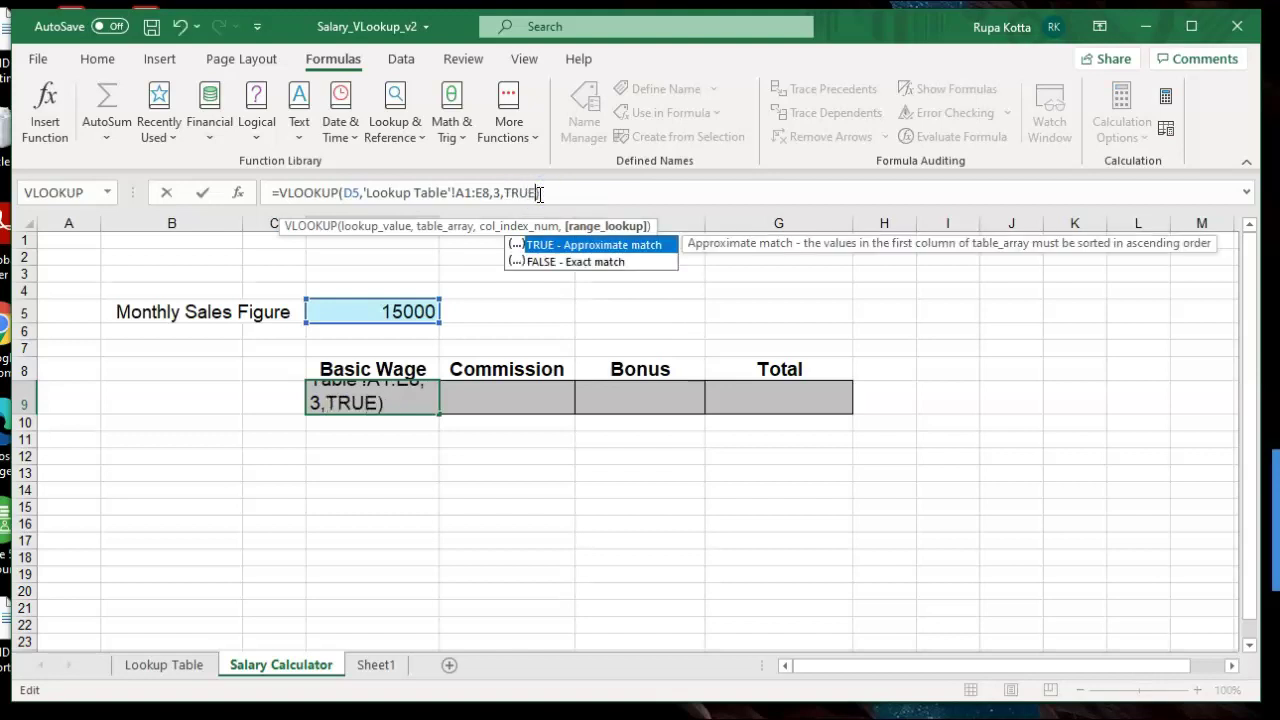
type("TRUE")
key("Tab")
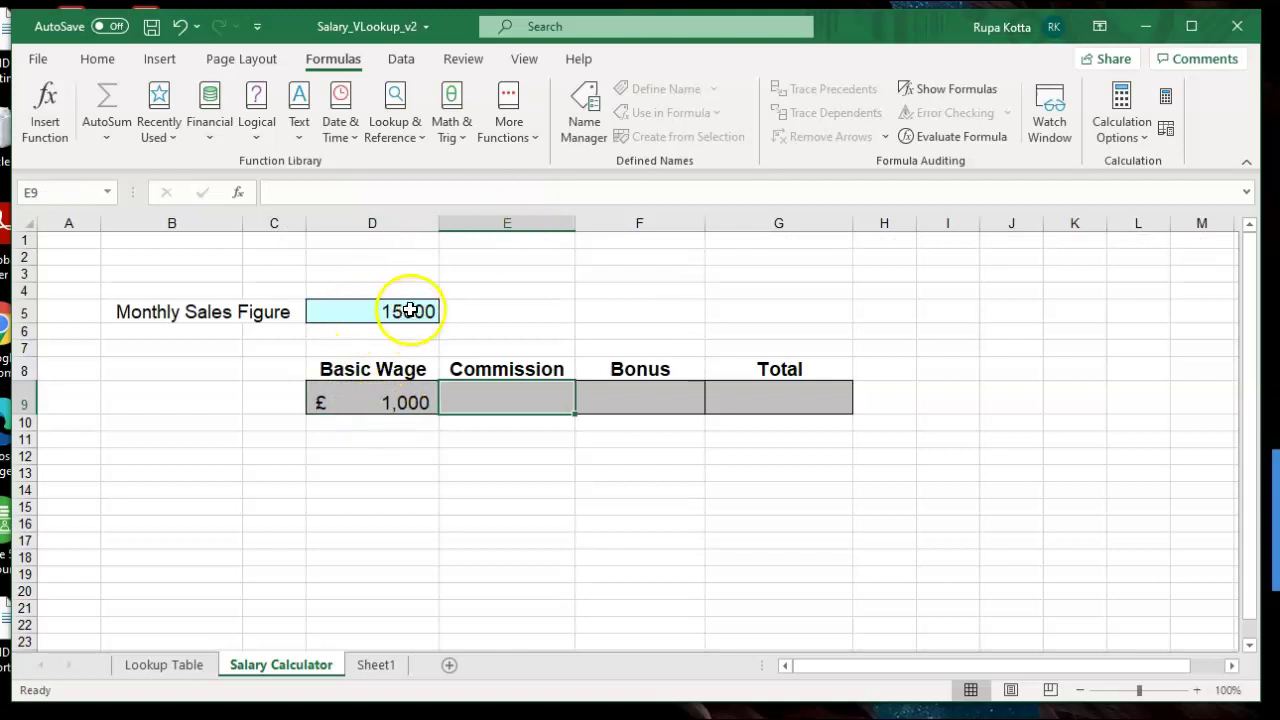
- Compare the Basic Wage result and its VLOOKUP table range with the Lookup Table columns, and review the empty Commission, Bonus and Total cells
left_click(396, 404)
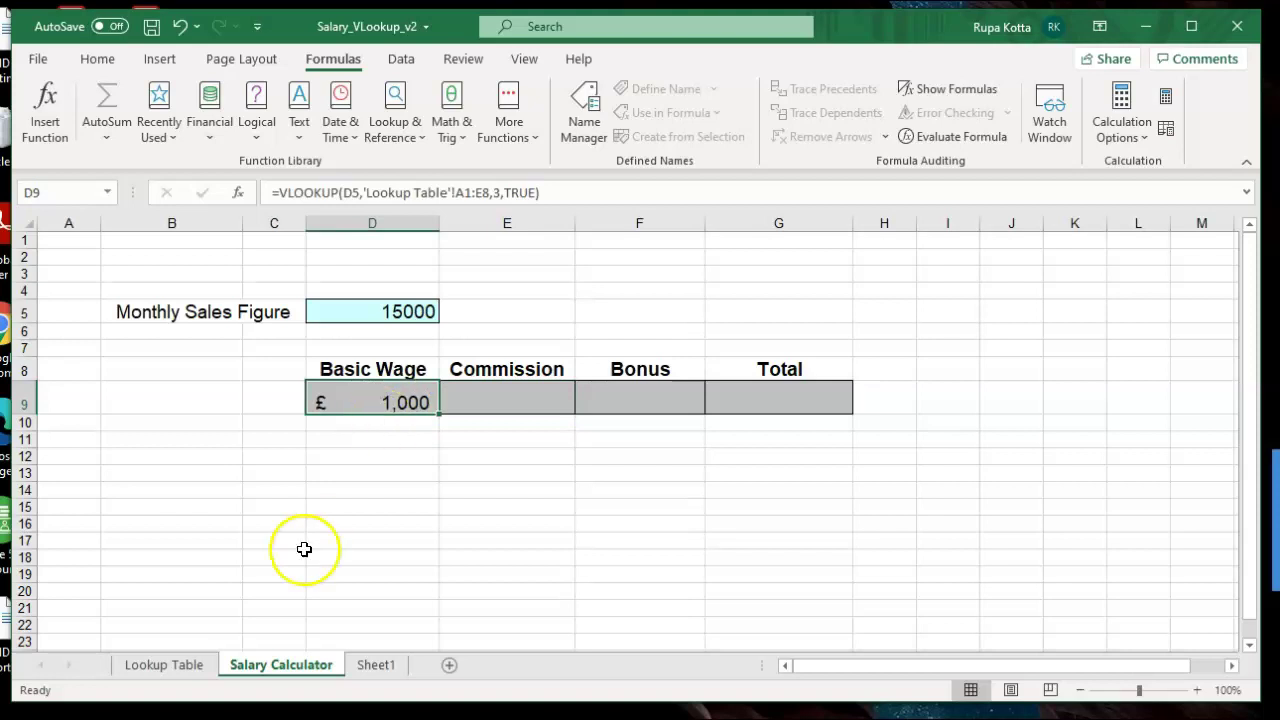
left_click(164, 664)
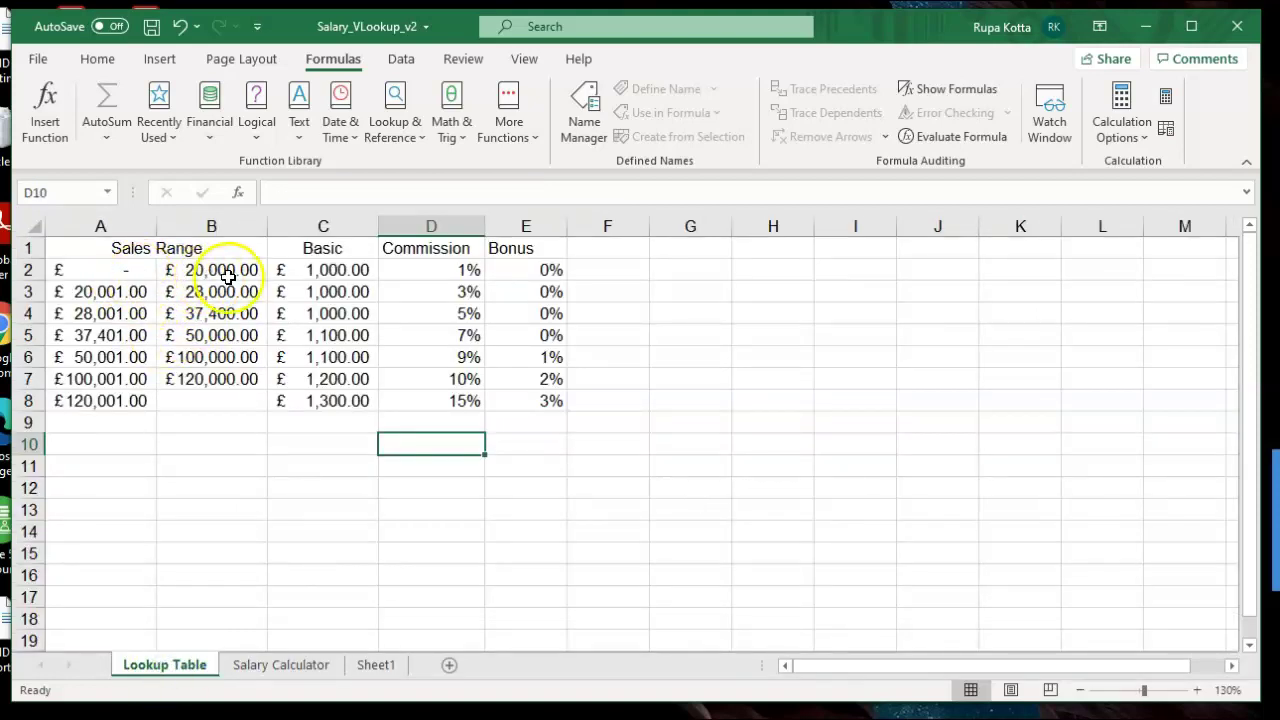
left_click(270, 665)
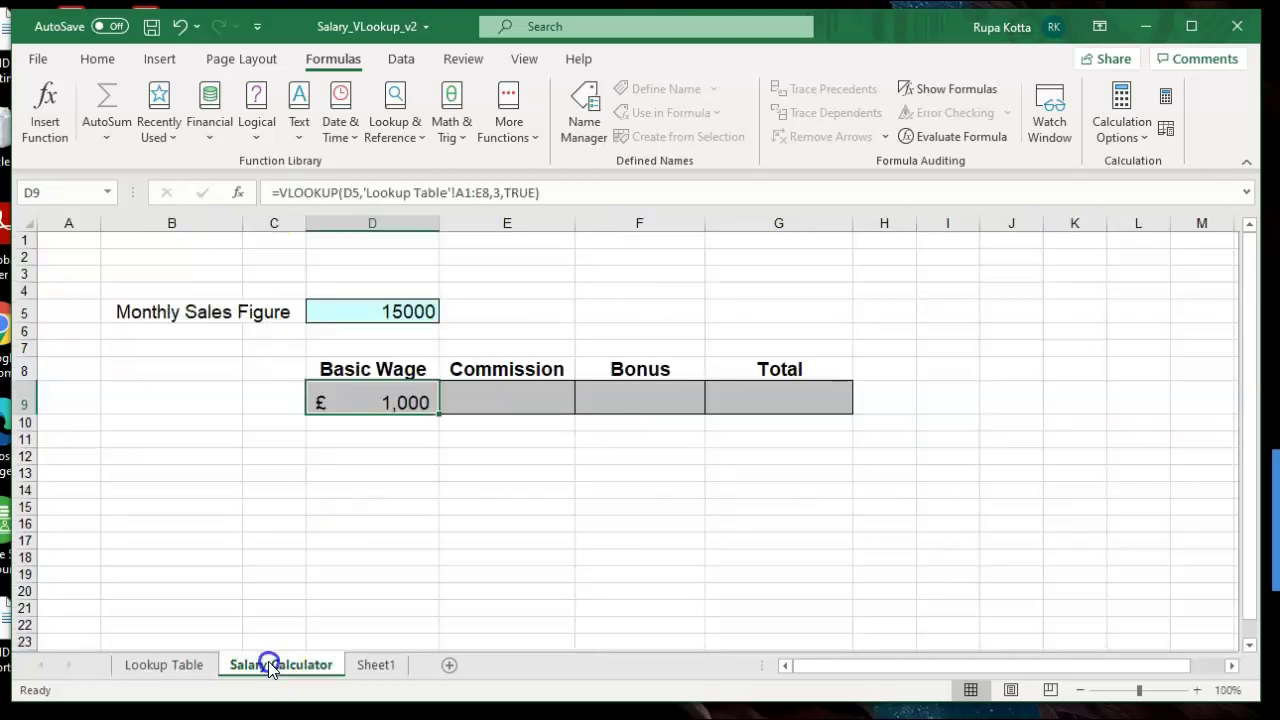
left_click(503, 398)
left_click(605, 393)
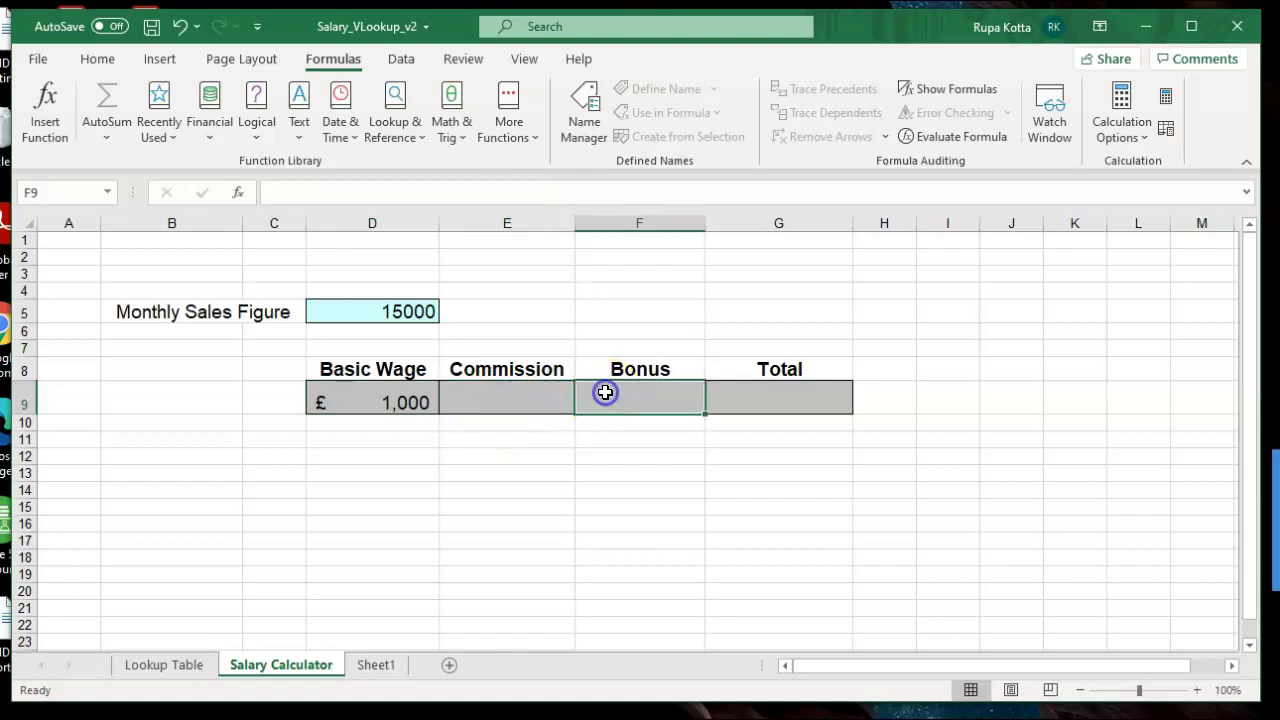
left_click(769, 401)
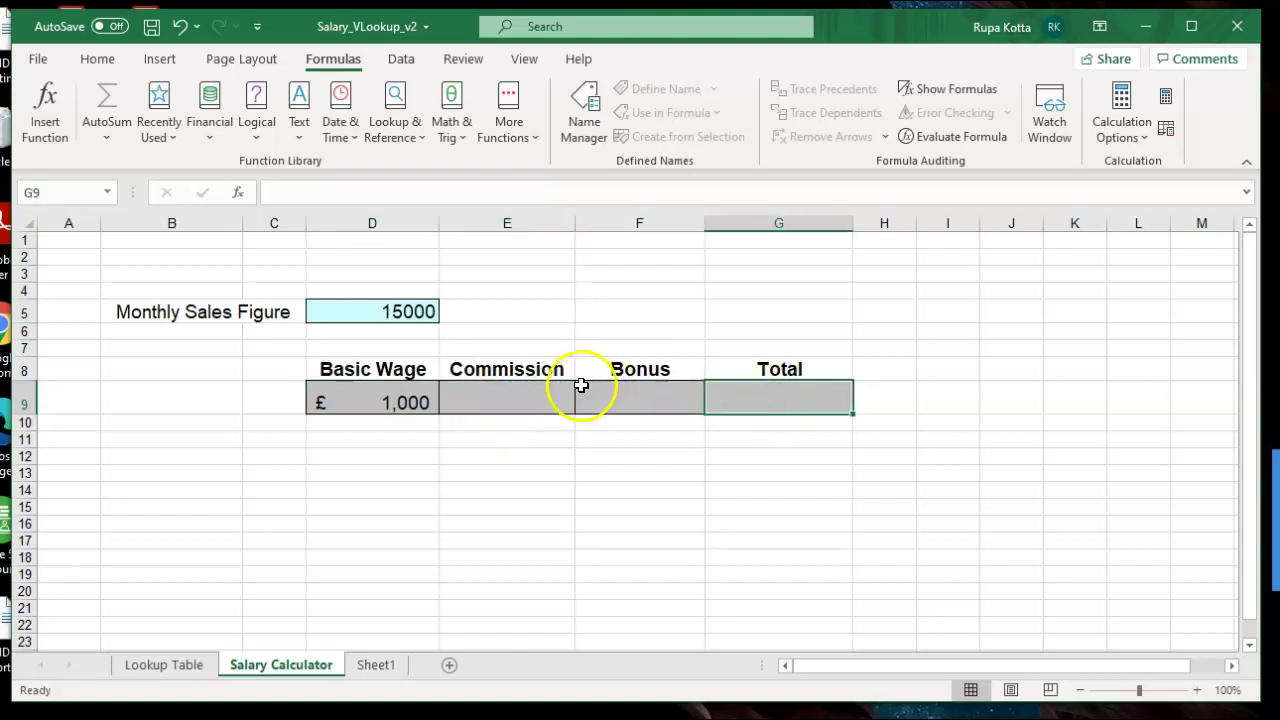
left_click(384, 401)
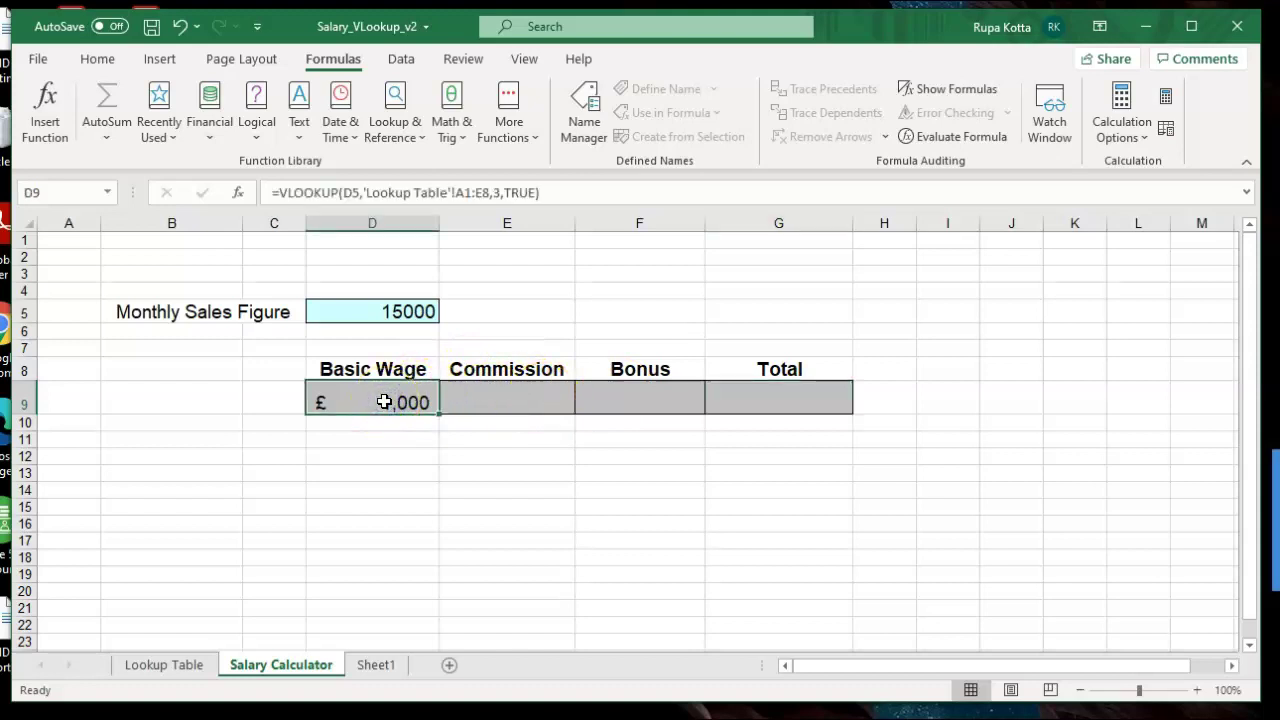
left_click(455, 193)
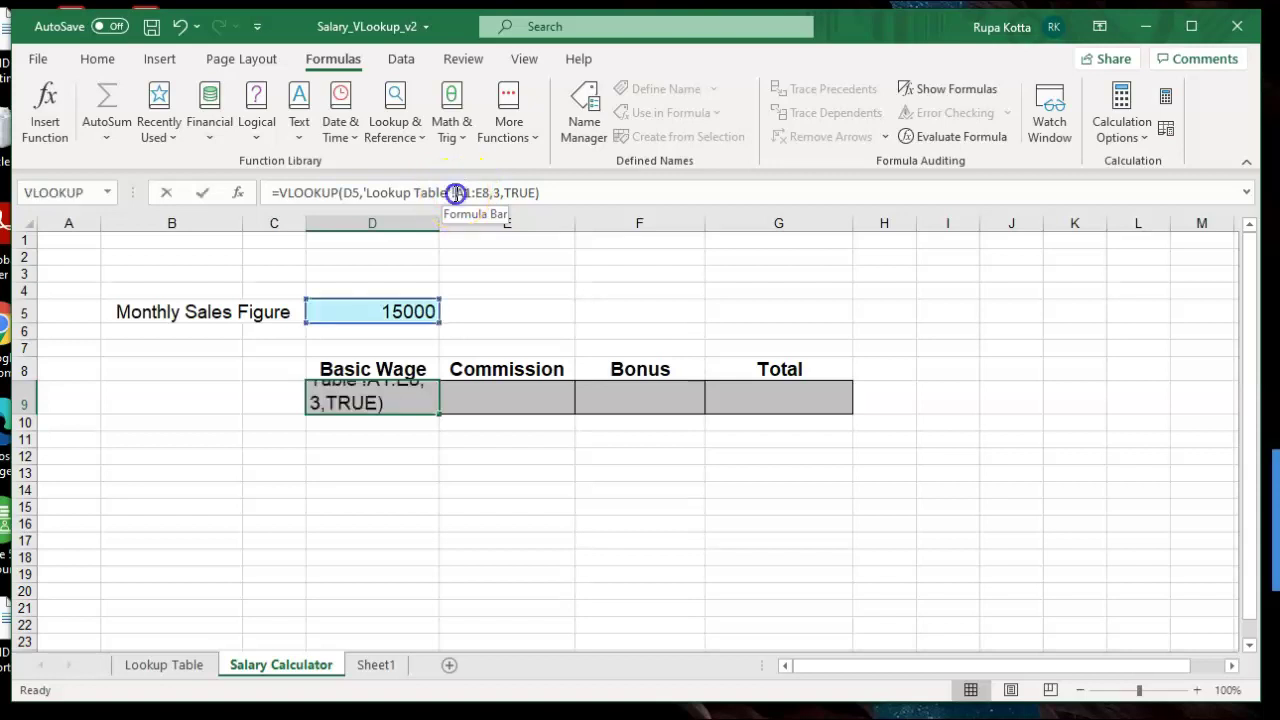
left_click_drag(487, 194, 490, 194)
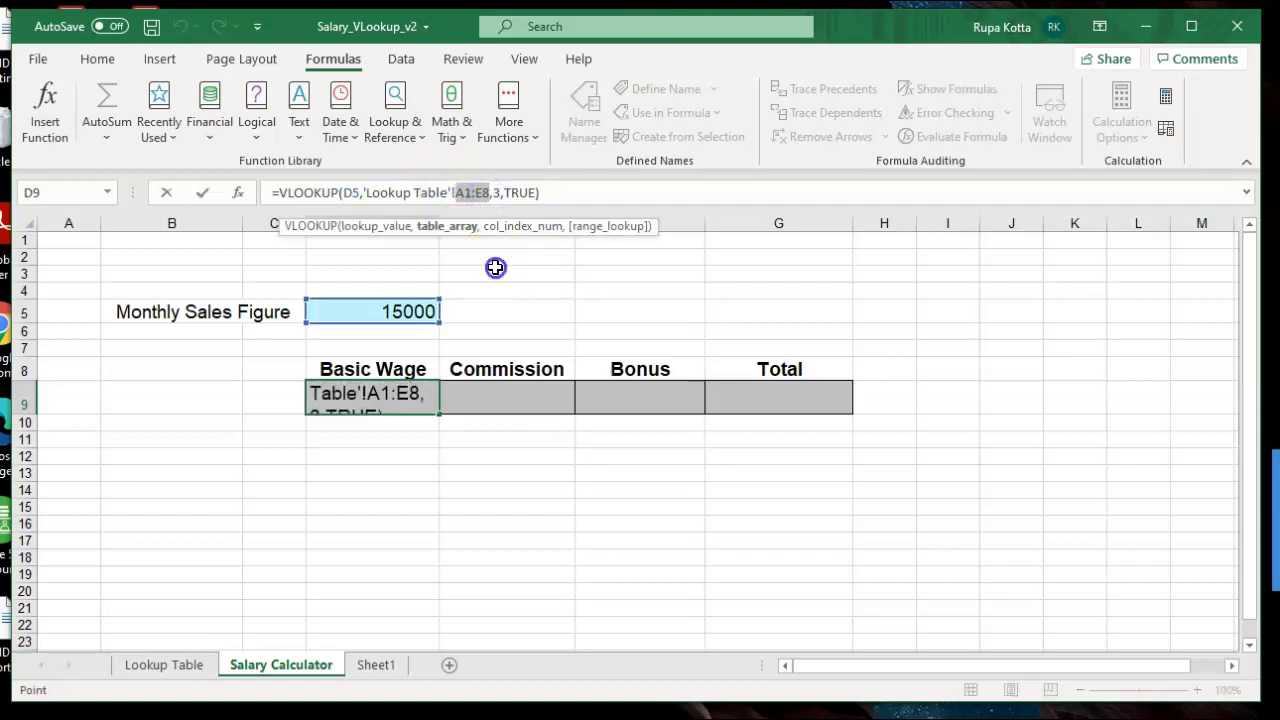
key("Tab")
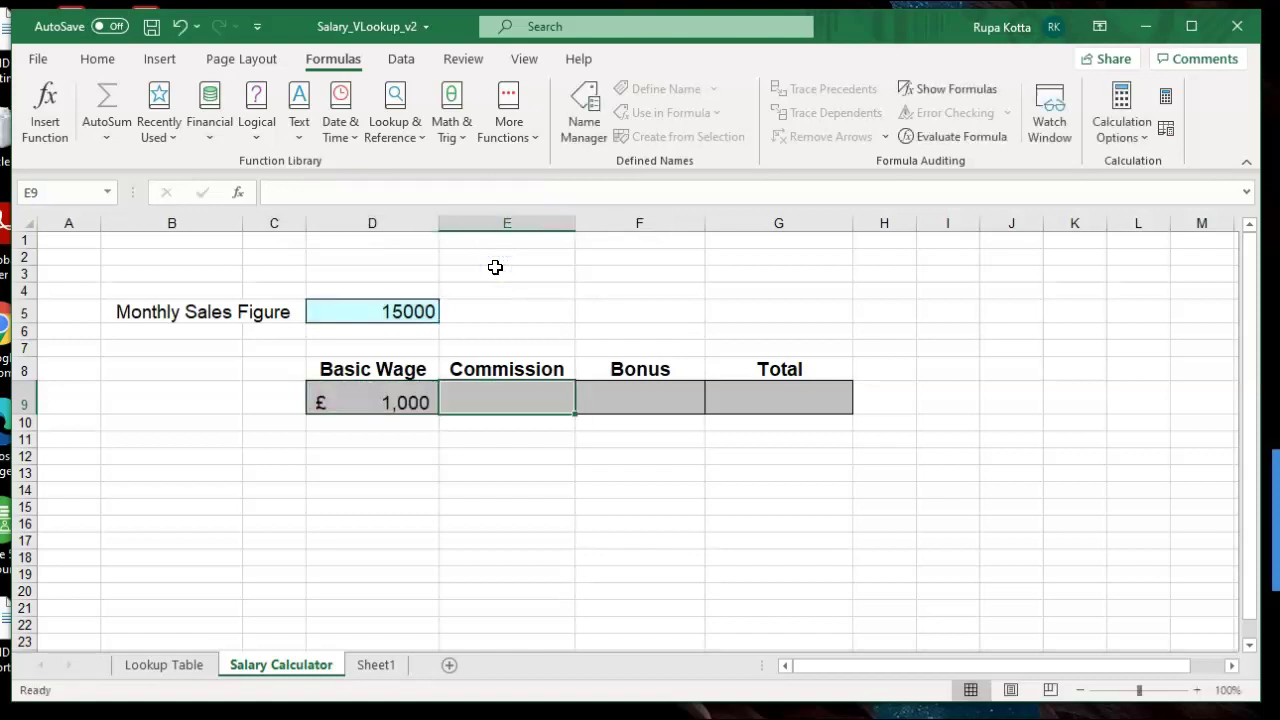
left_click(180, 662)
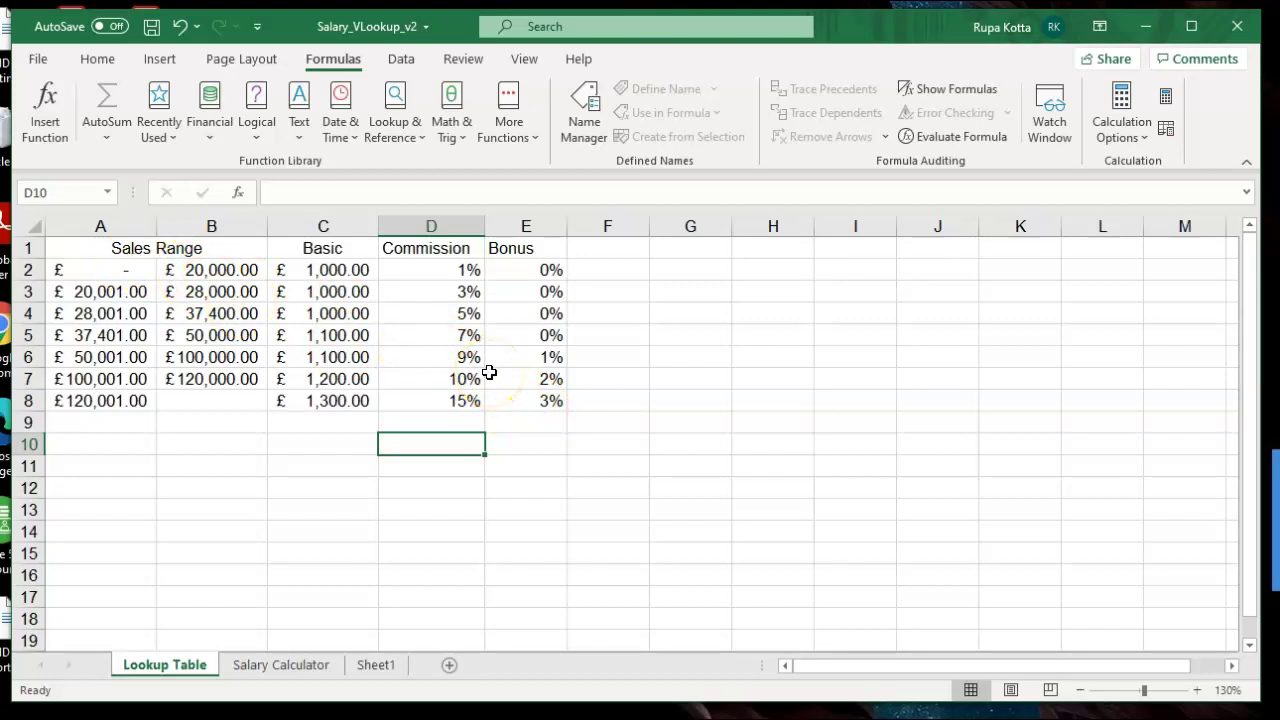
left_click(295, 664)
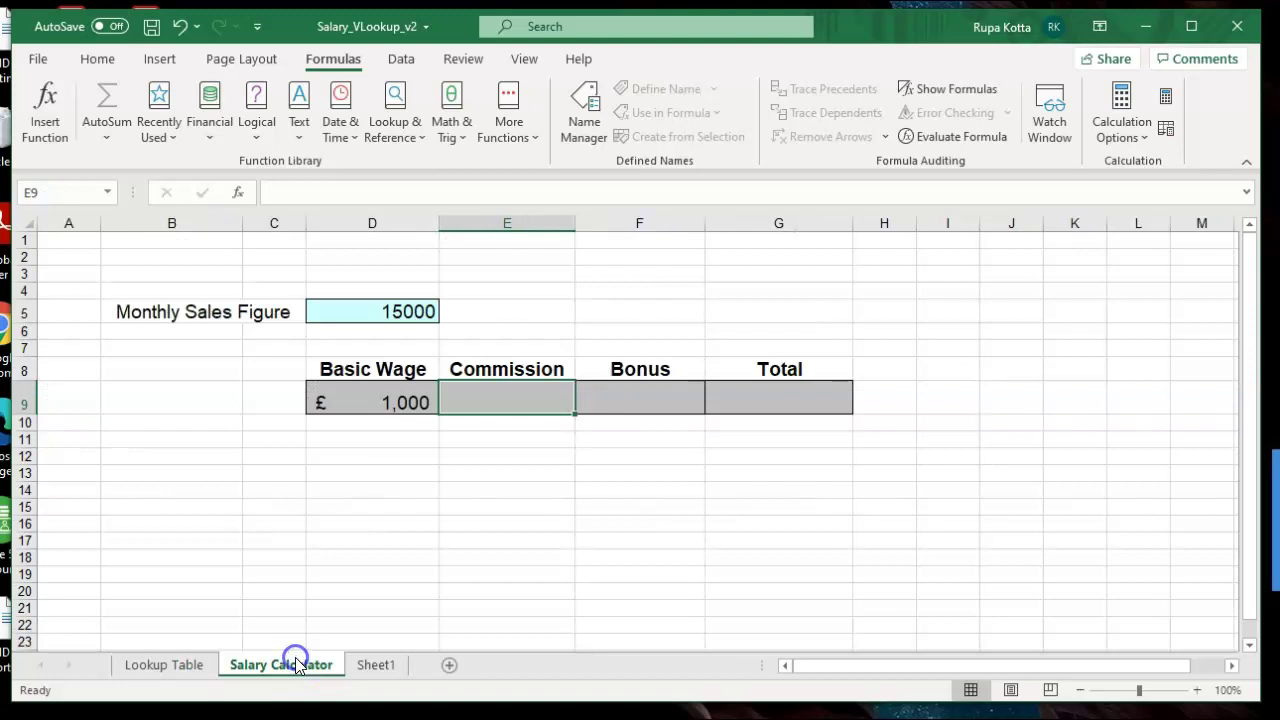
- Make the table array in the Basic Wage VLOOKUP in D9 absolute as $A$1:$E$8
left_click(403, 401)
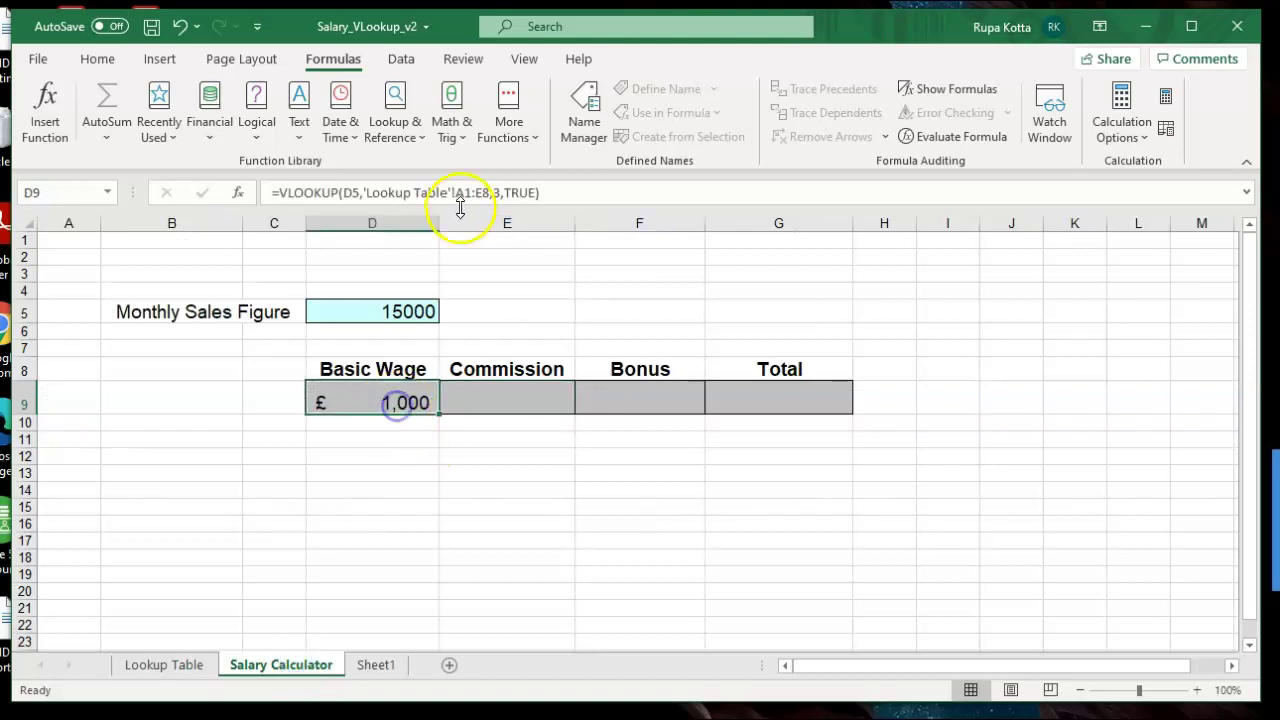
left_click(458, 194)
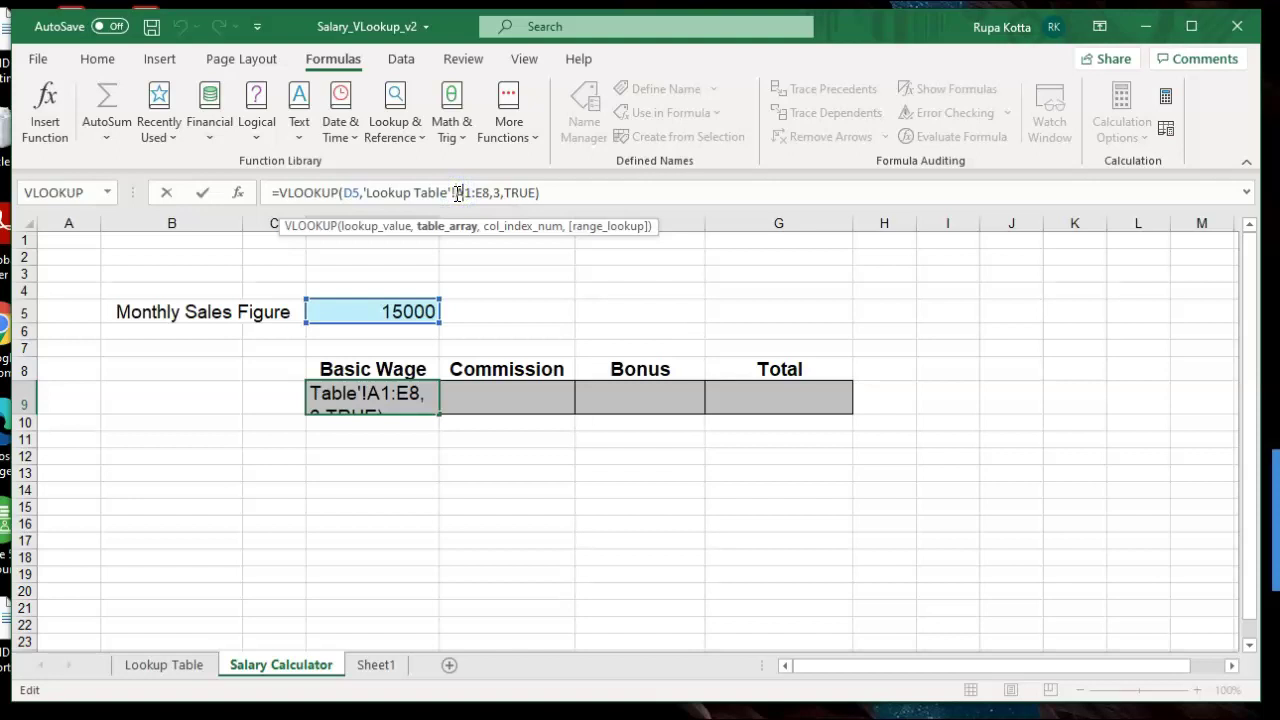
type("$A")
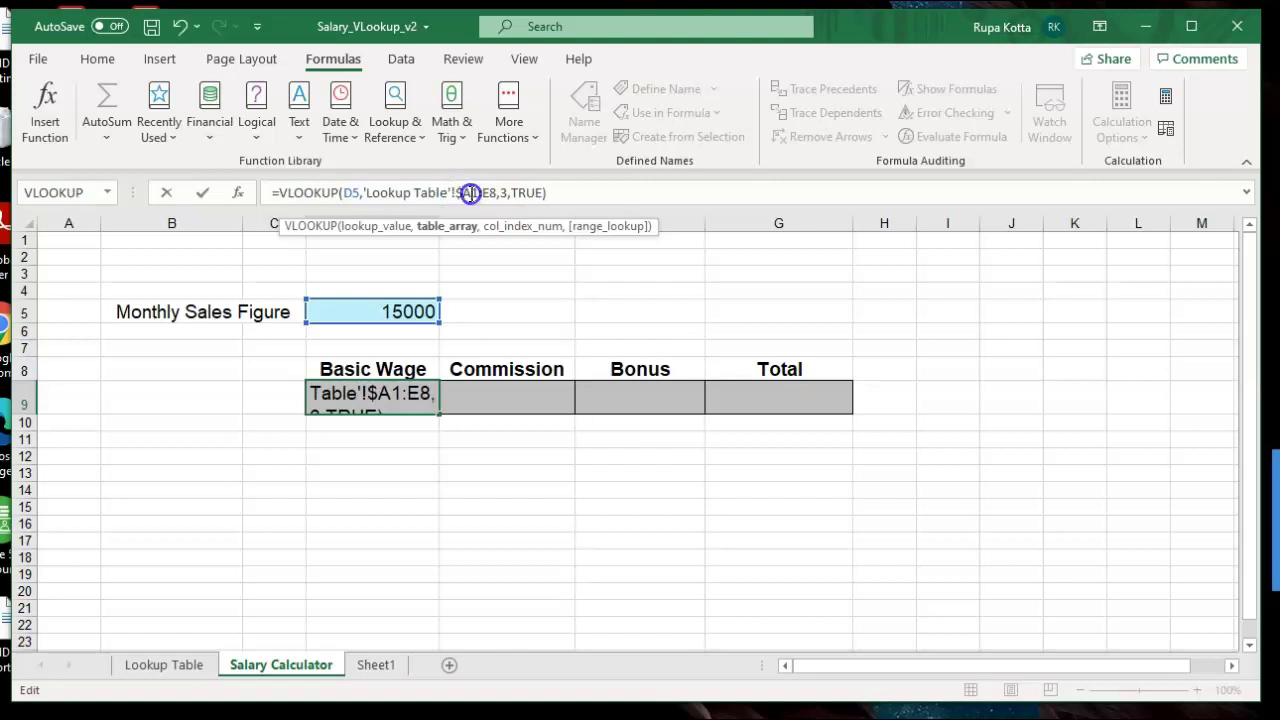
type("$")
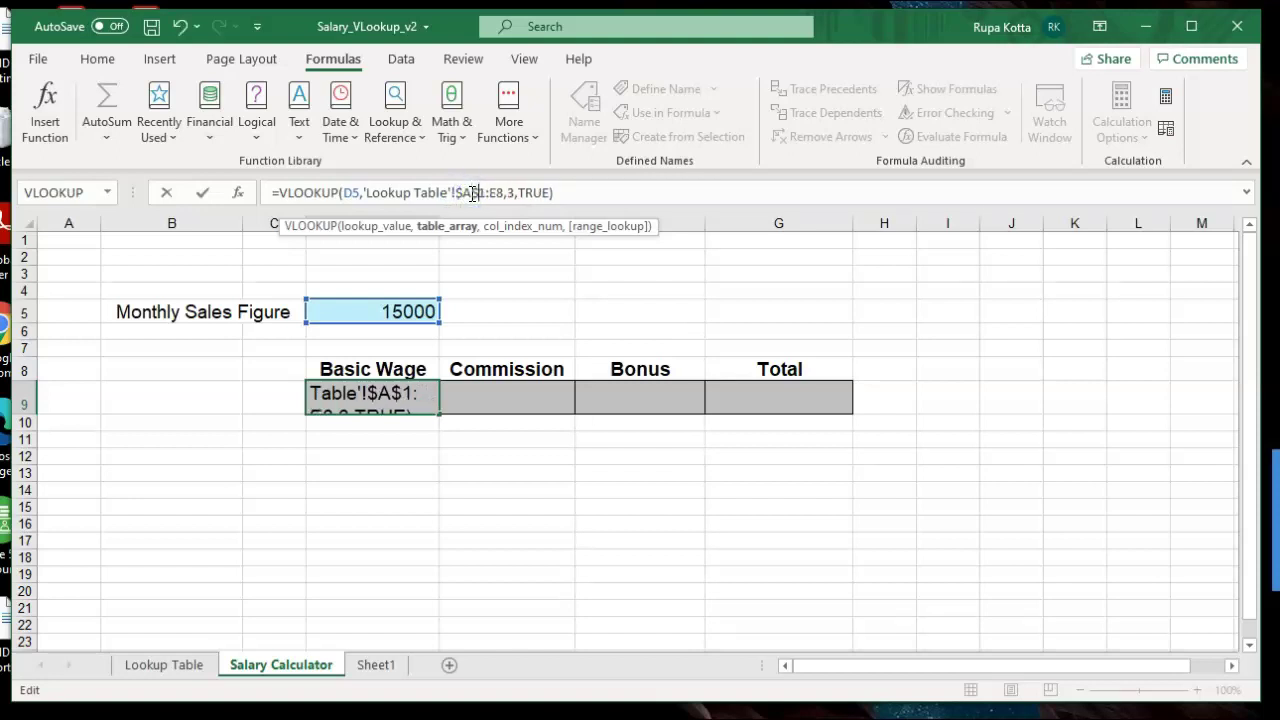
left_click(489, 193)
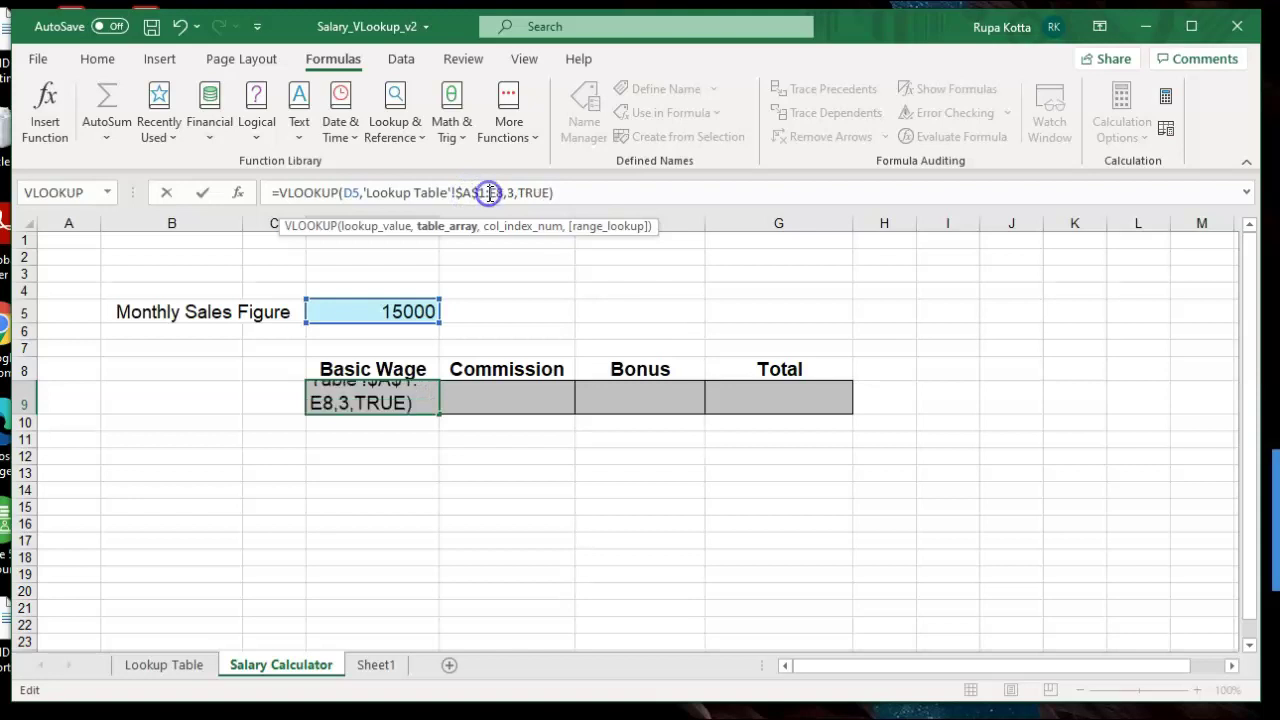
type("$A")
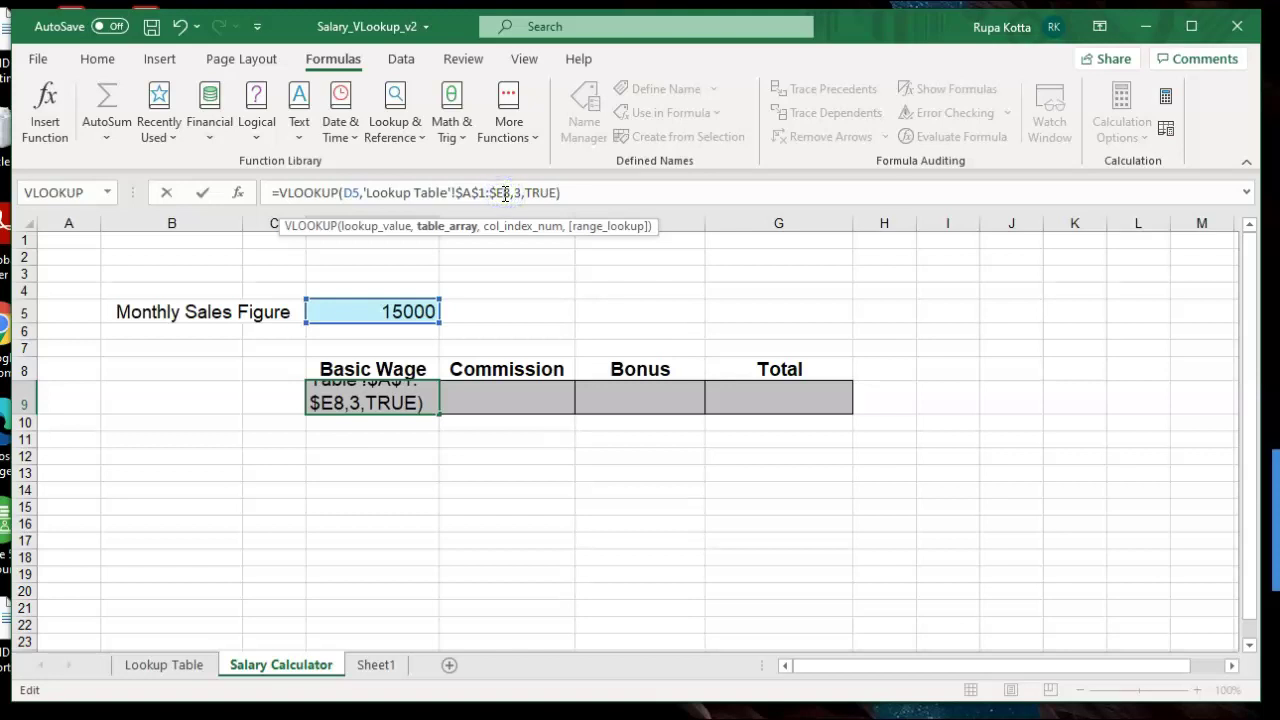
type("$")
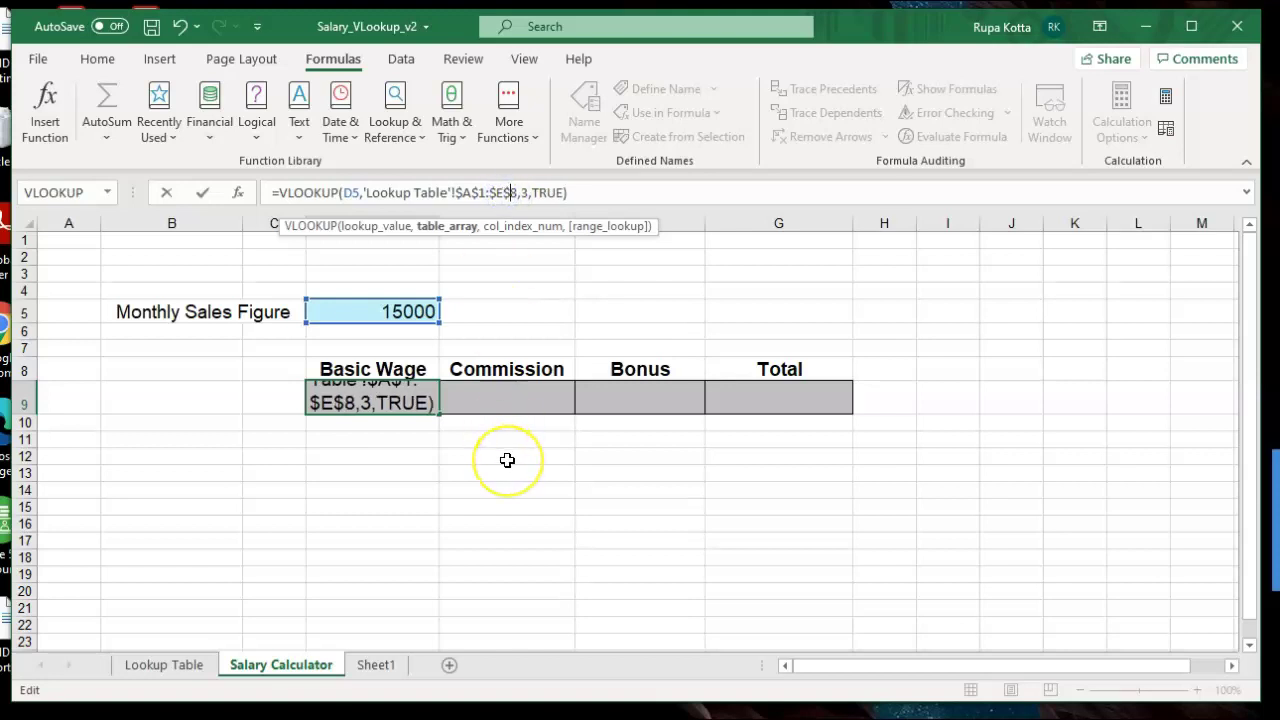
key("Tab")
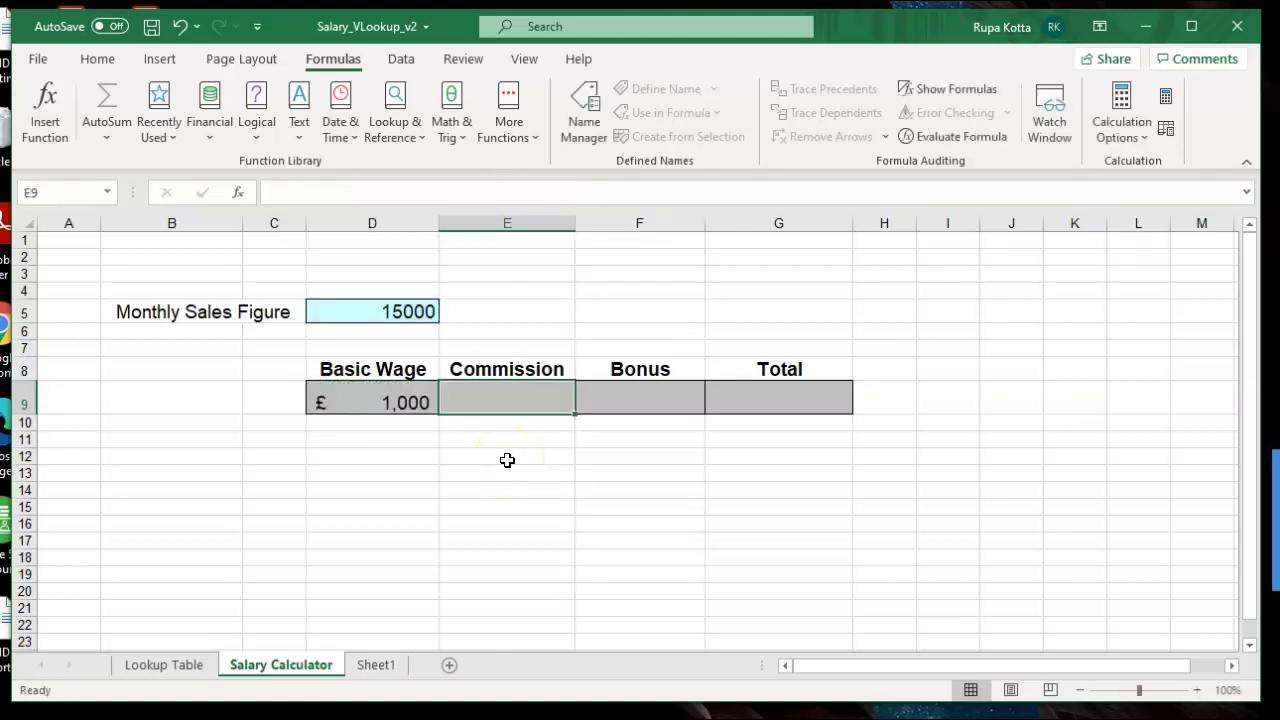
- Copy the Basic Wage formula from D9 into the Commission and Bonus cells E9:F9
left_click(380, 401)
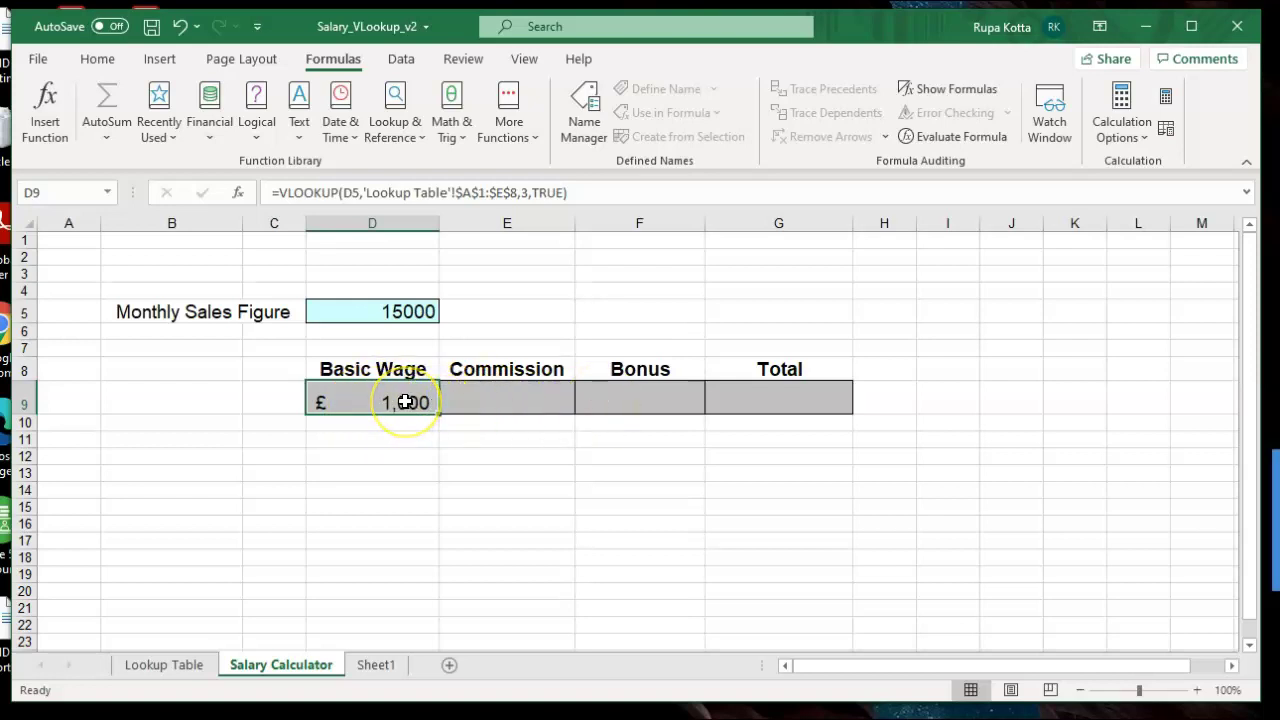
key("ctrl+c")
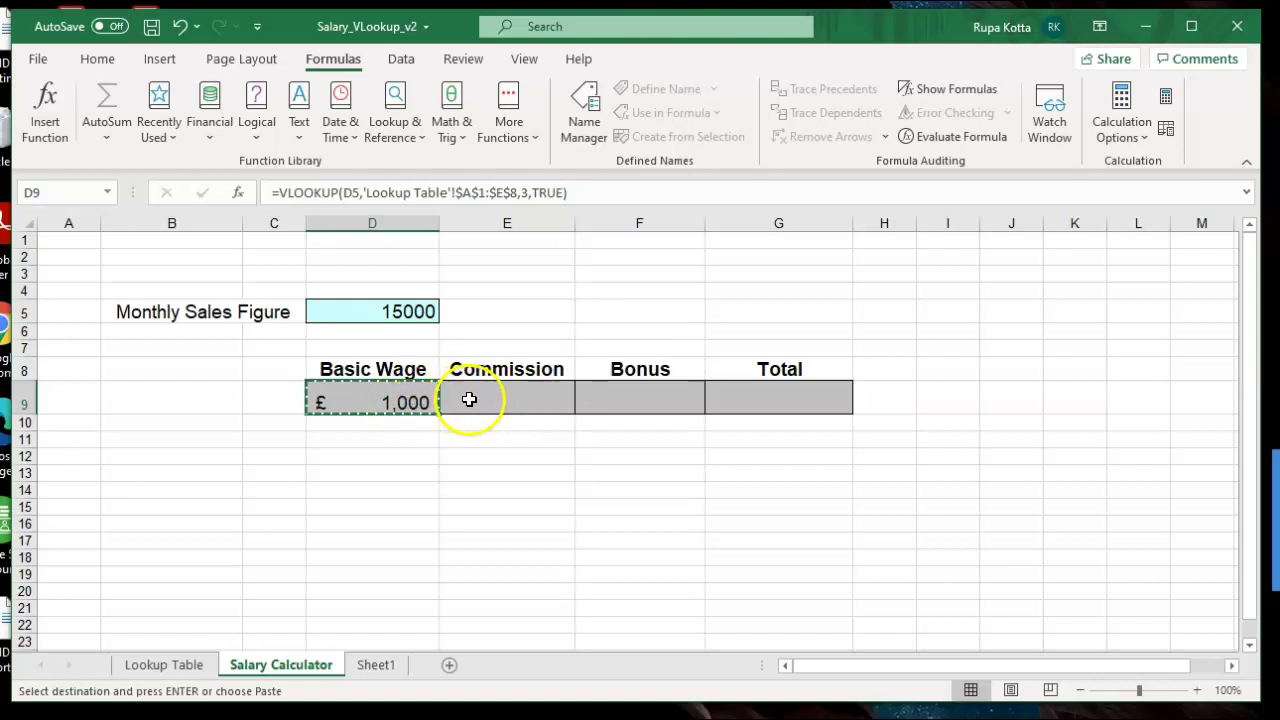
left_click_drag(466, 397, 584, 396)
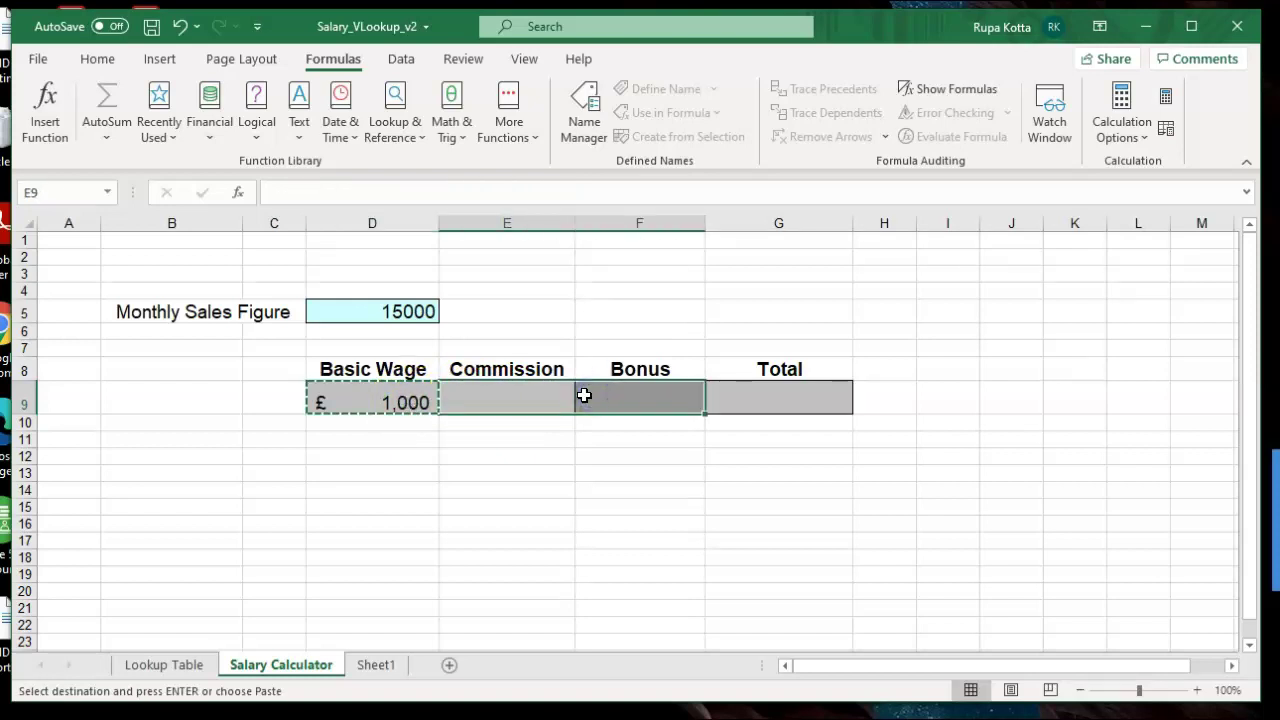
key("ctrl+v")
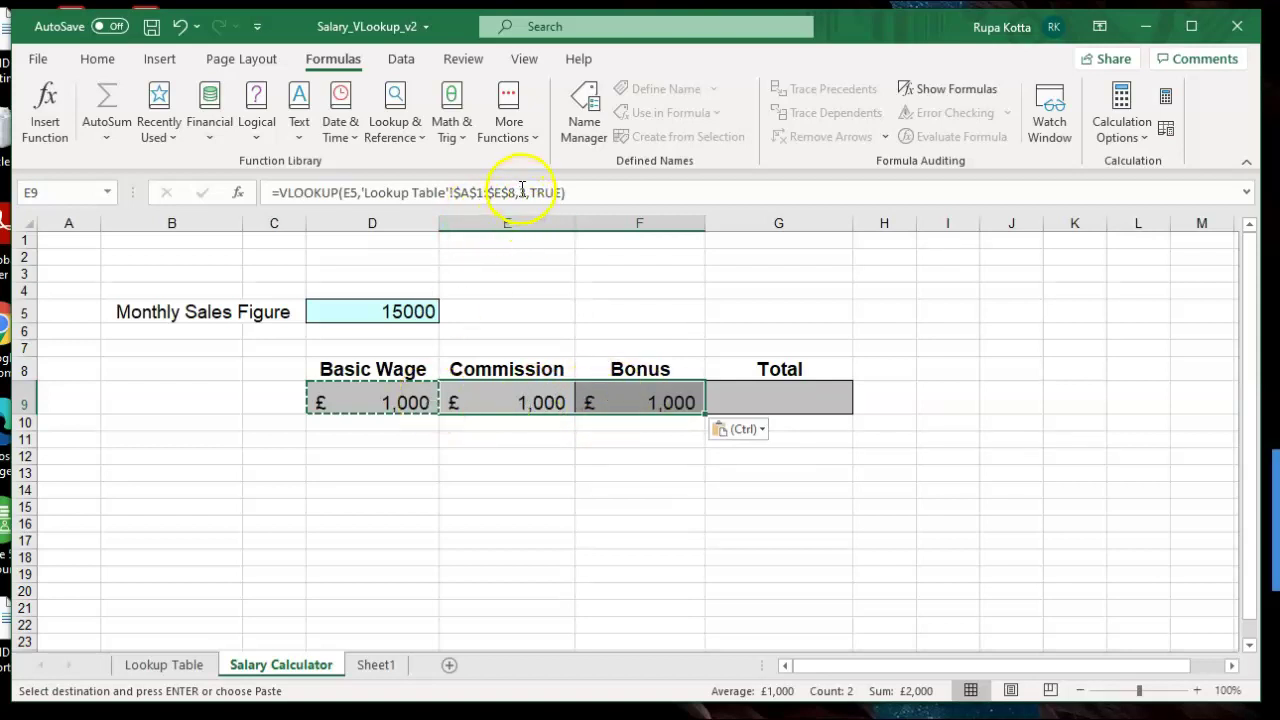
- Check the Commission column's position in the Lookup Table and set the column index number in E9 to 4
left_click(508, 402)
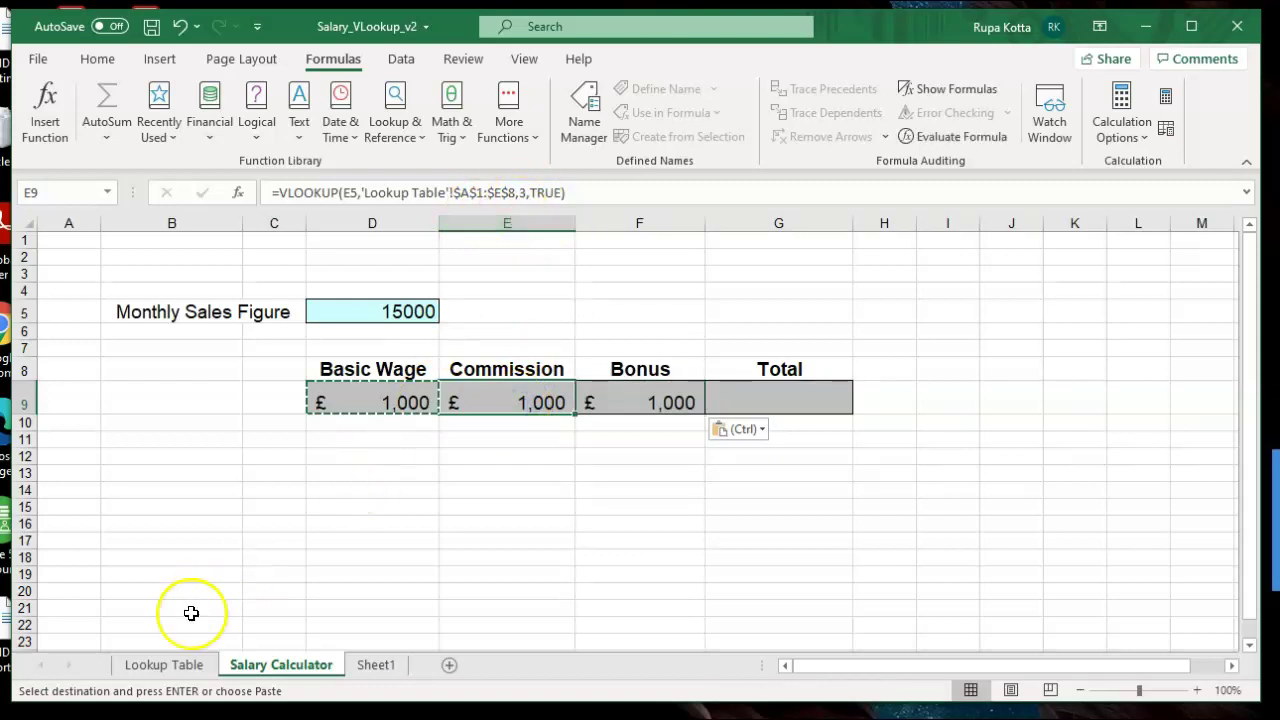
left_click(166, 666)
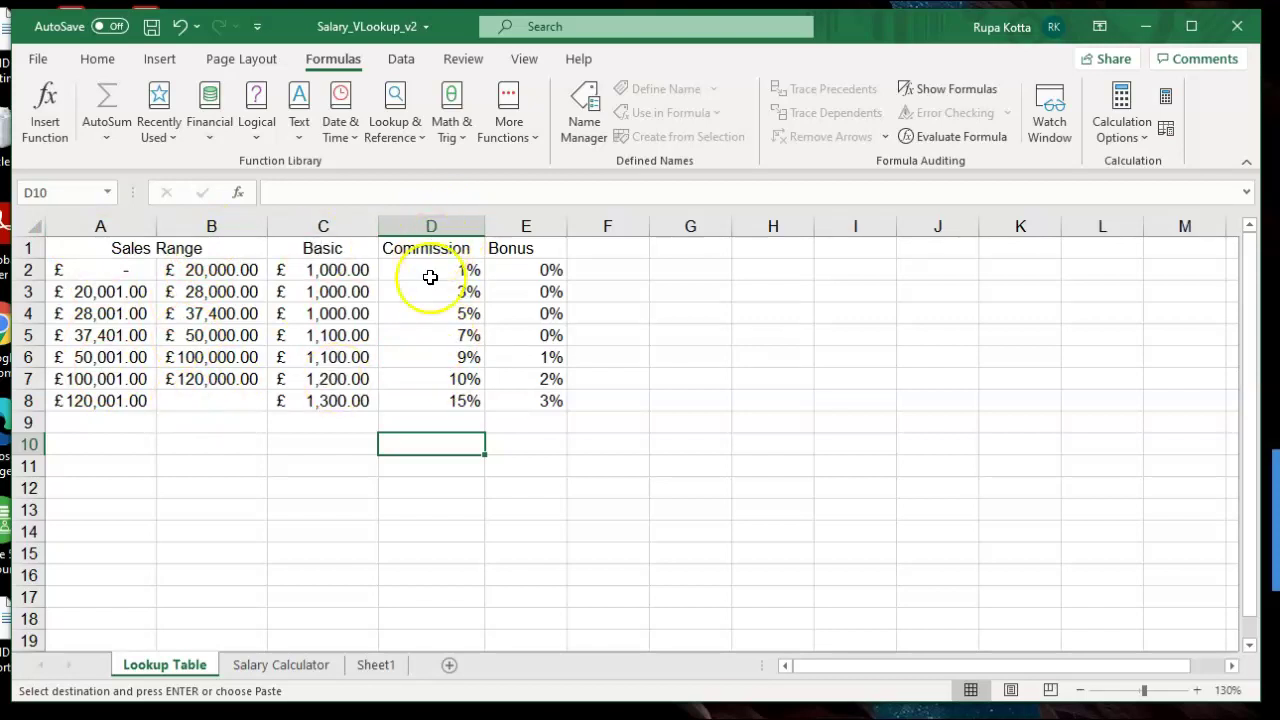
left_click(320, 664)
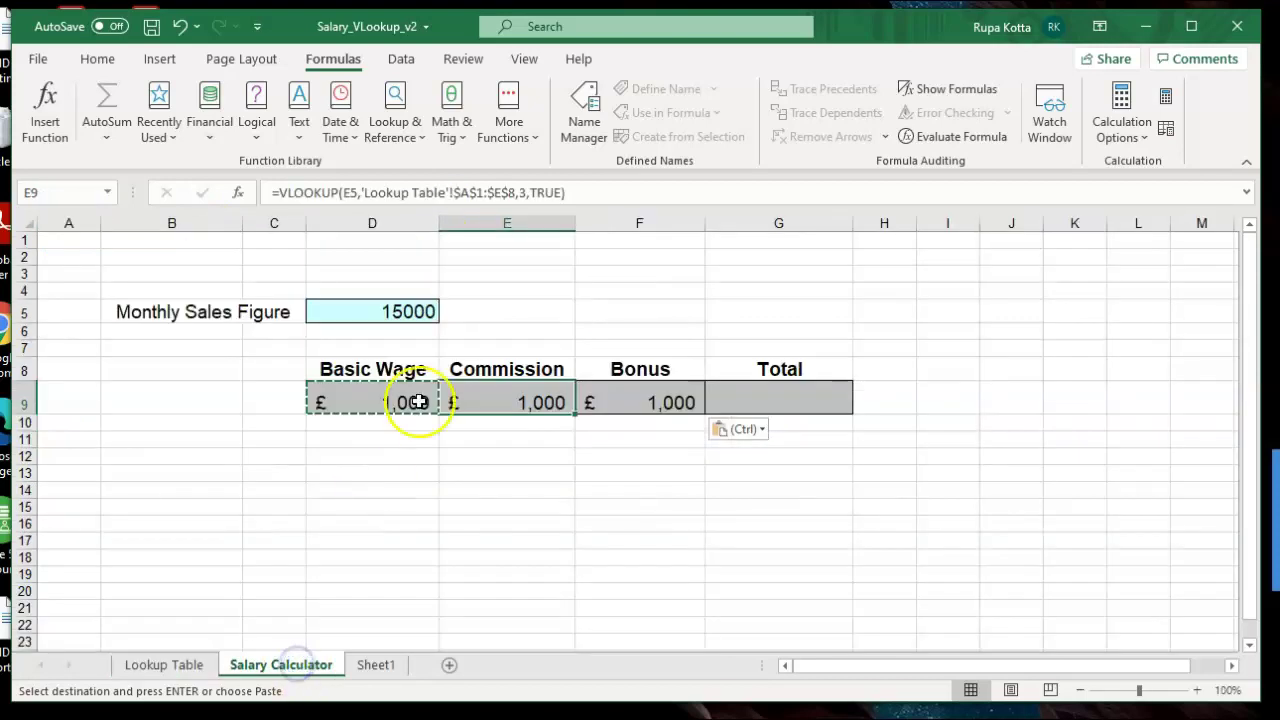
left_click(386, 400)
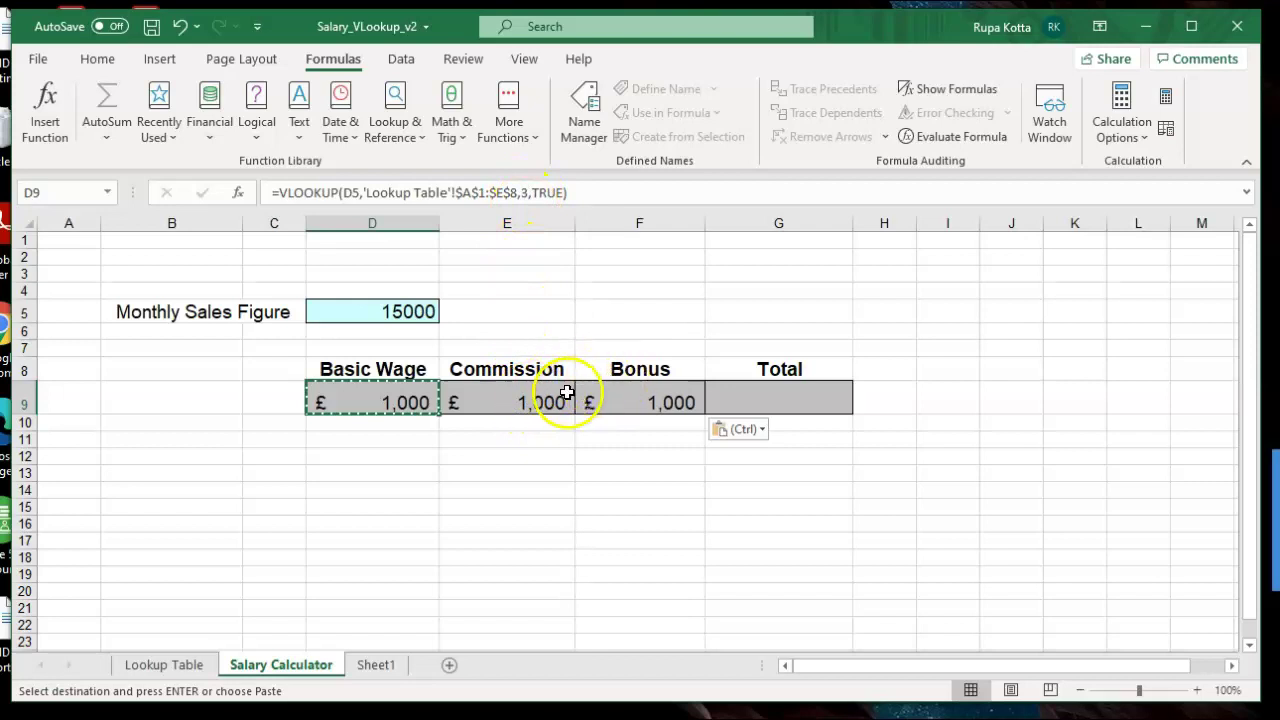
left_click(195, 665)
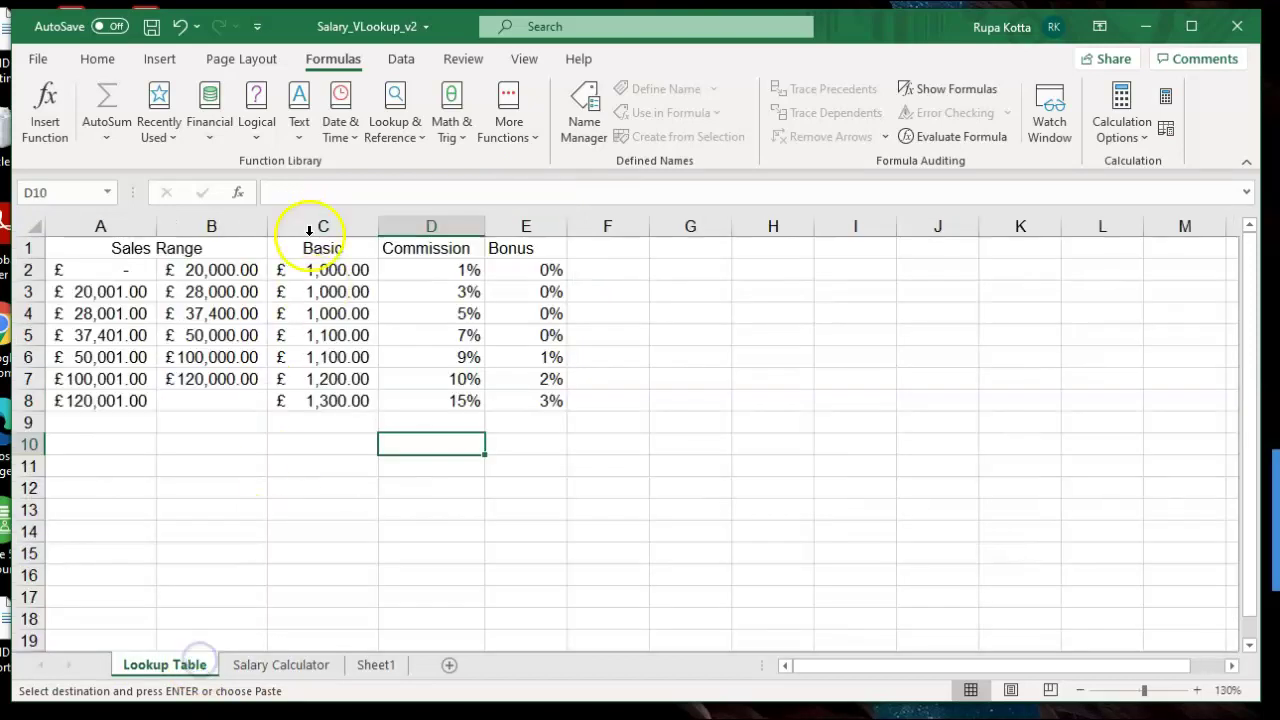
left_click(280, 665)
left_click(515, 390)
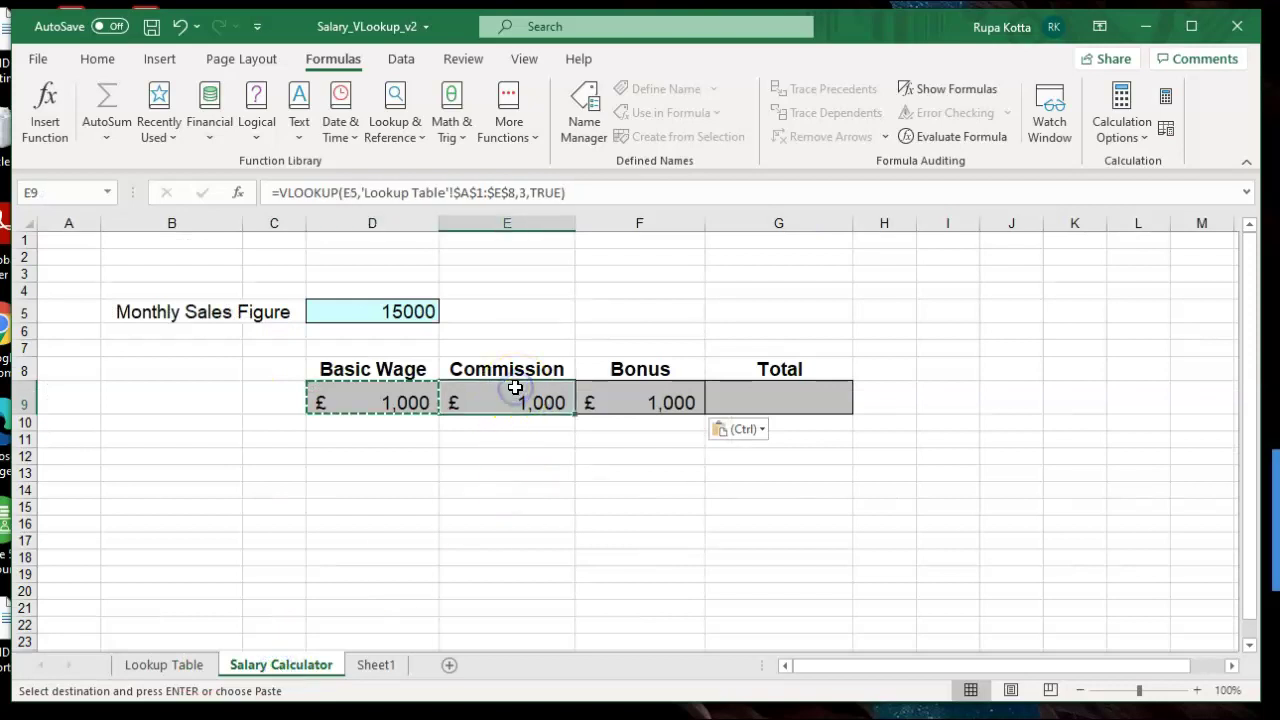
left_click(525, 193)
key("BackSpace")
type("4")
key("Tab")
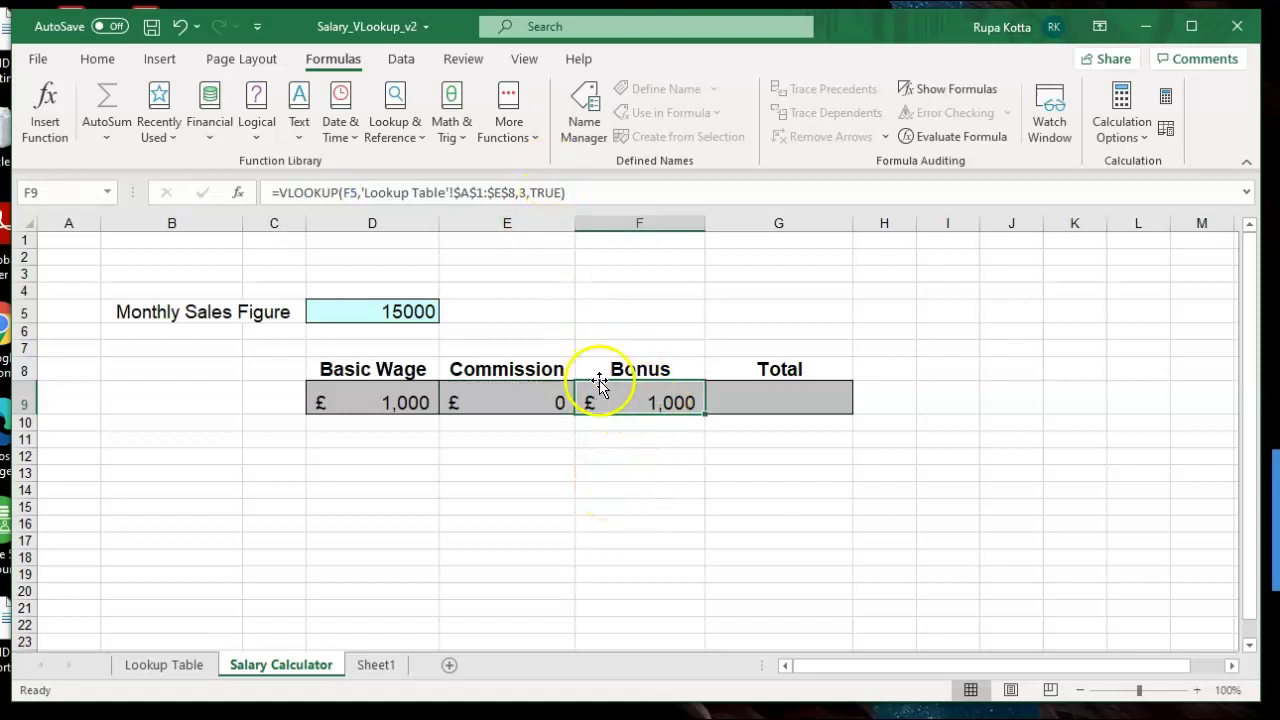
- Set the column index number of the Bonus VLOOKUP in F9 to 5
left_click(524, 194)
key("BackSpace")
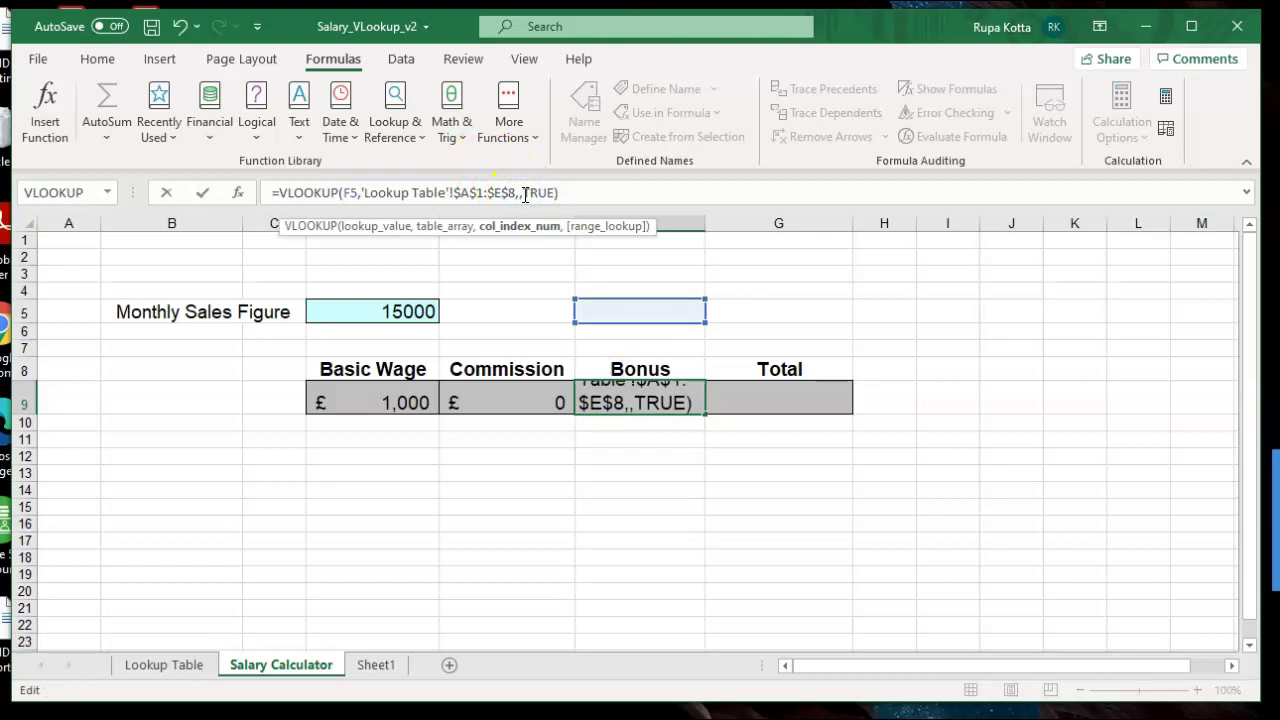
type("5")
key("Tab")
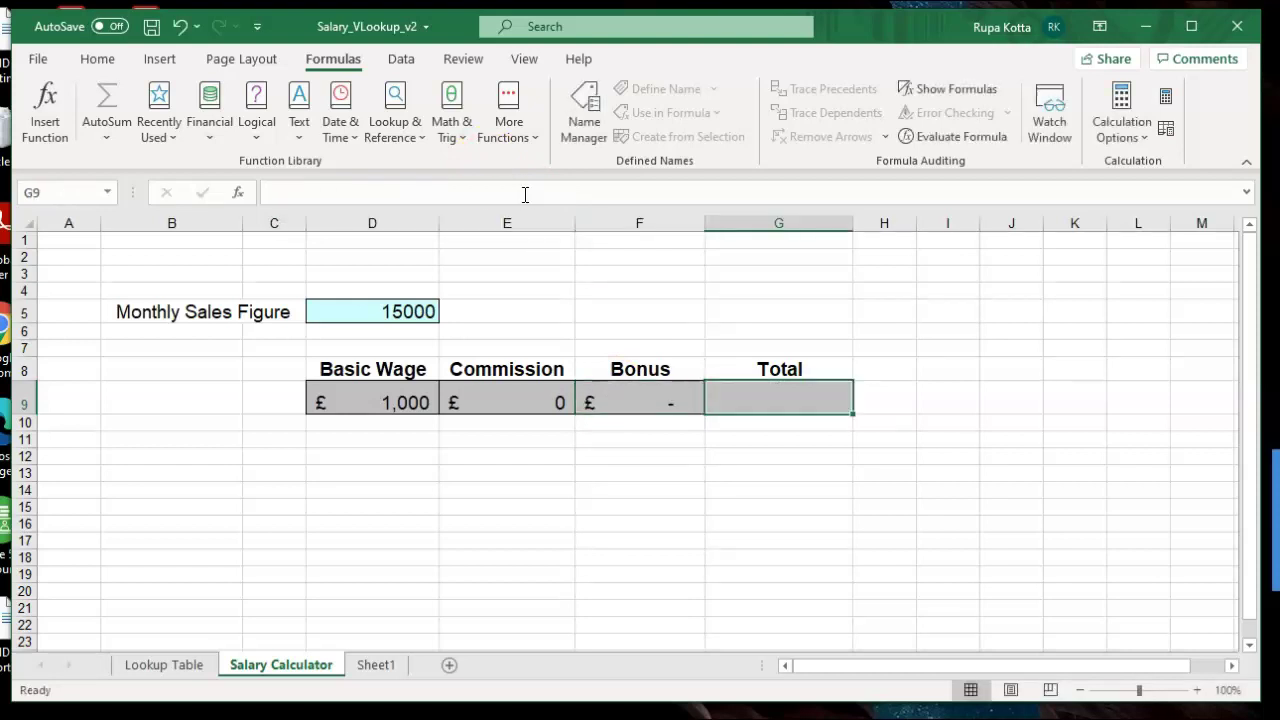
- Compare the Commission result with the Lookup Table's commission rates, and its lookup value with the one in the Basic Wage formula
left_click(510, 408)
left_click(185, 664)
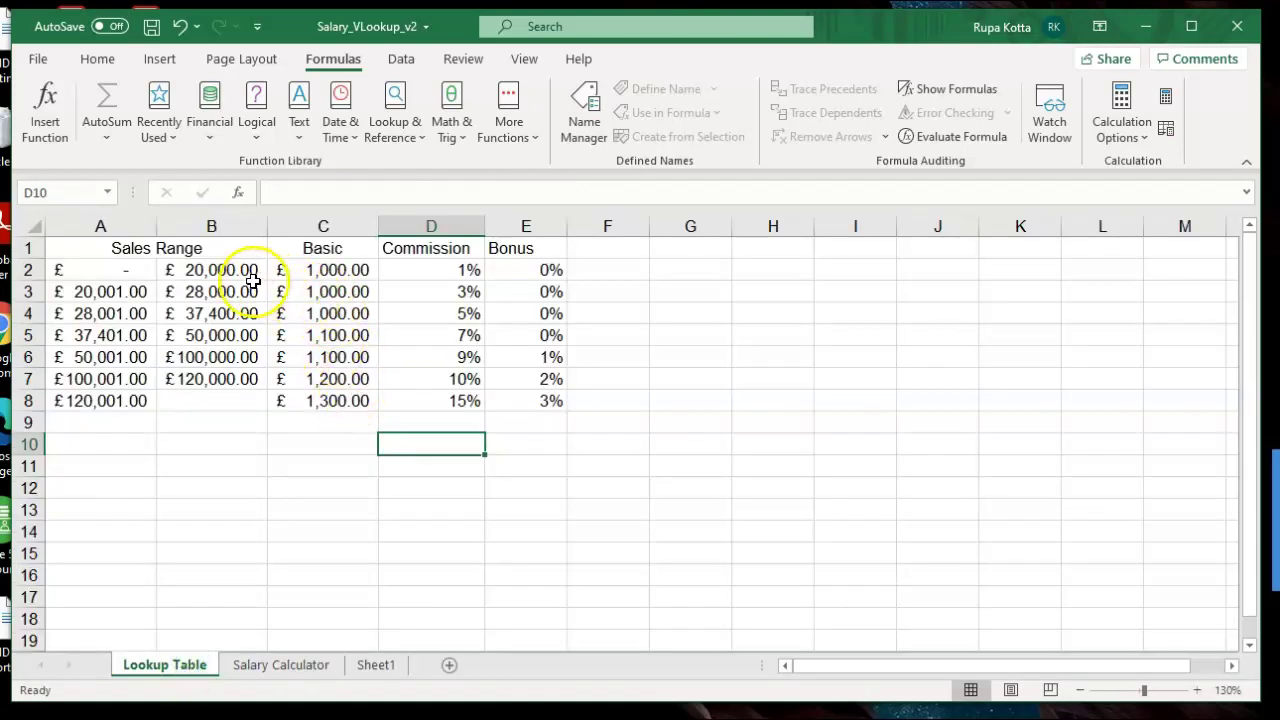
left_click(446, 277)
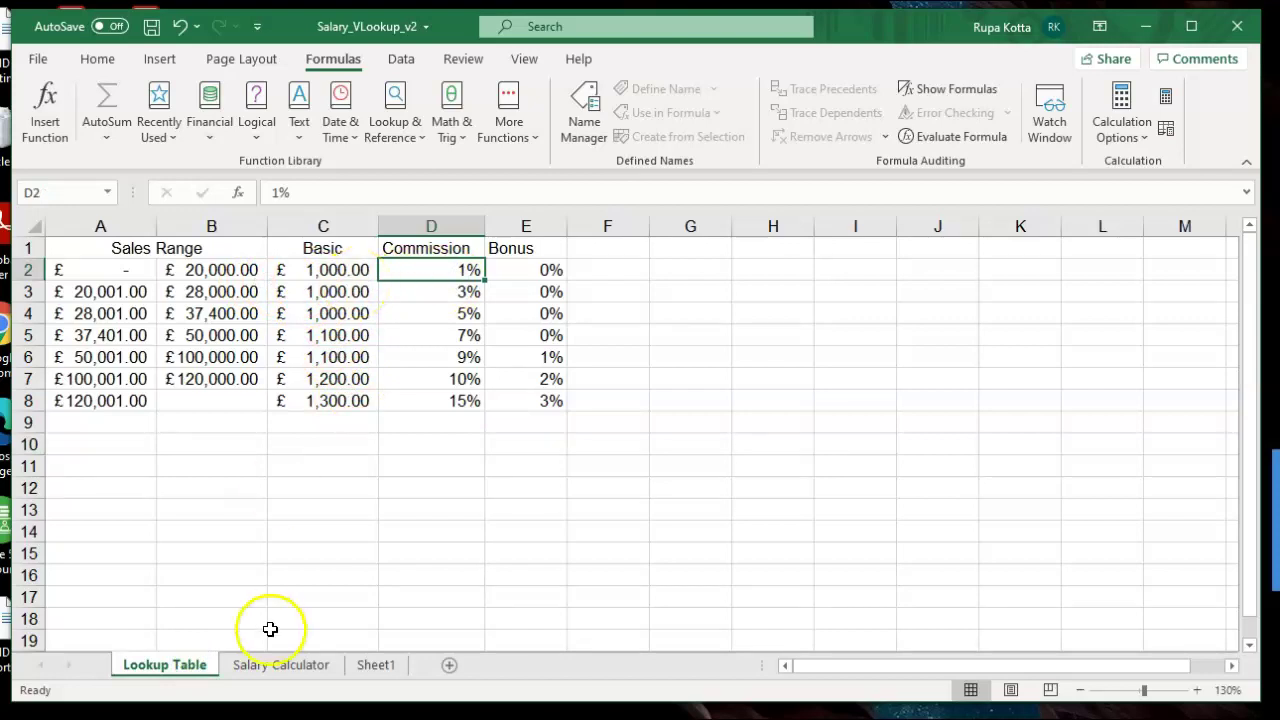
left_click(270, 664)
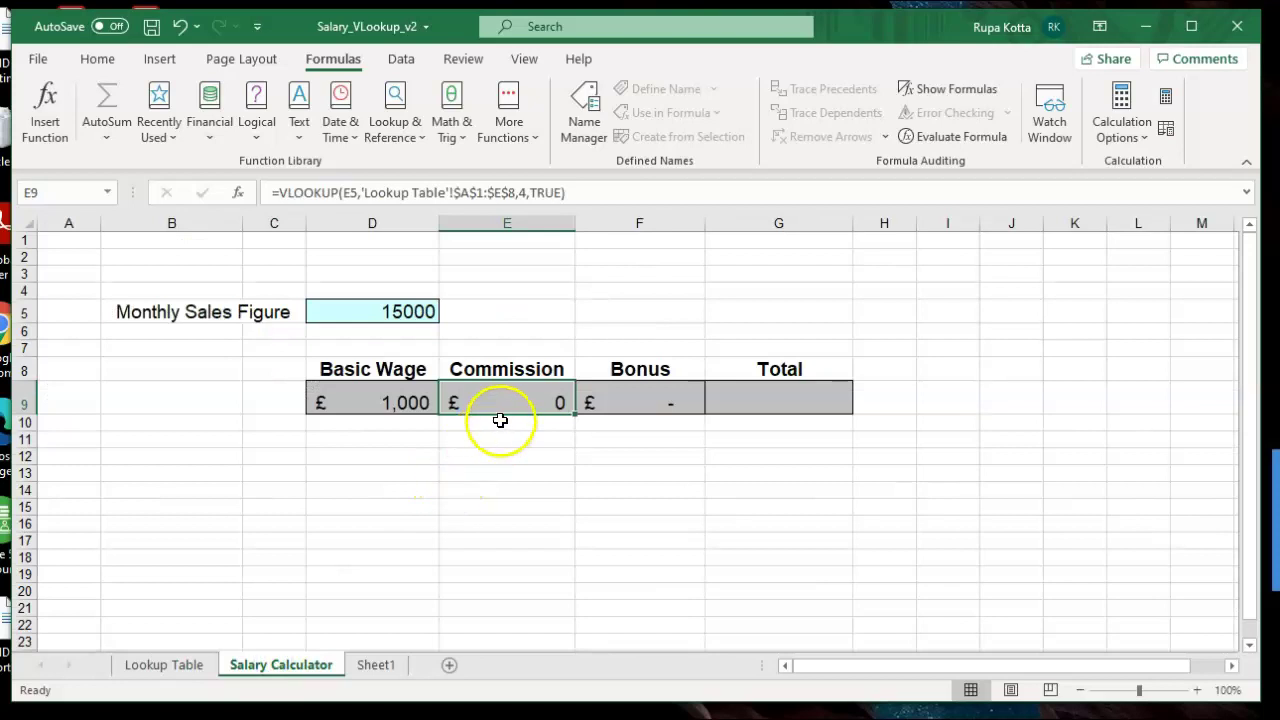
left_click(527, 394)
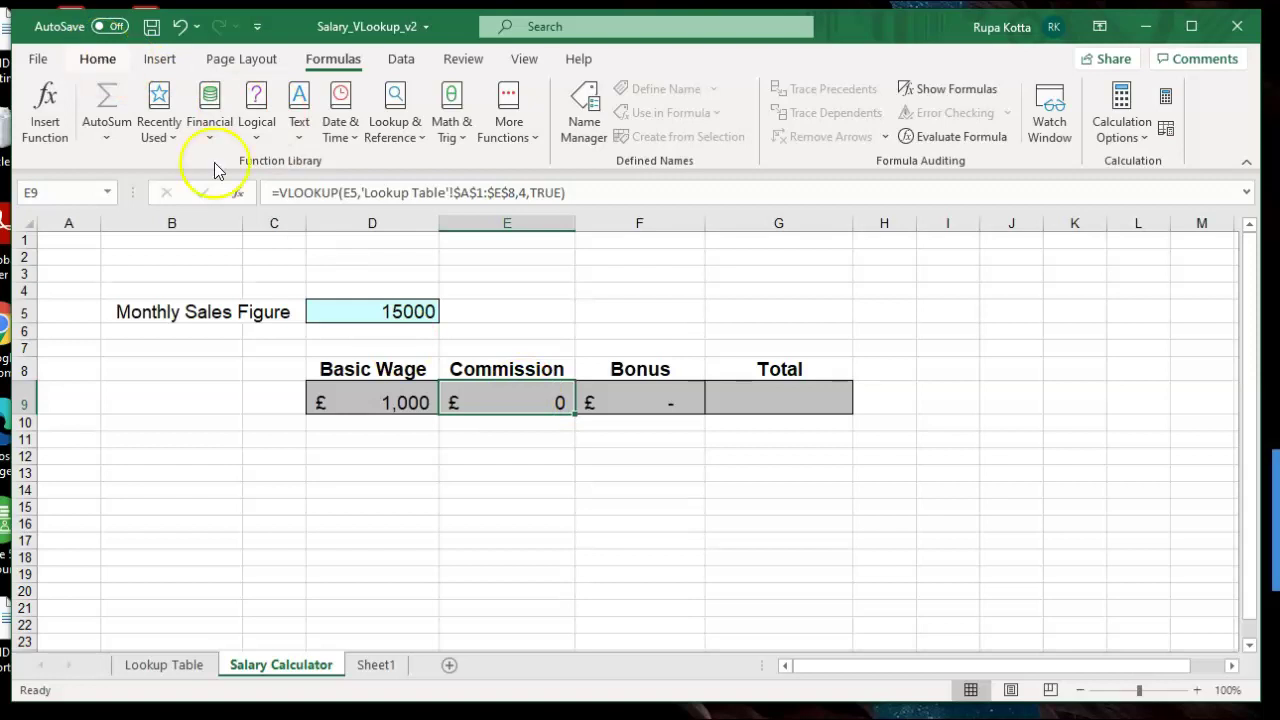
left_click(361, 403)
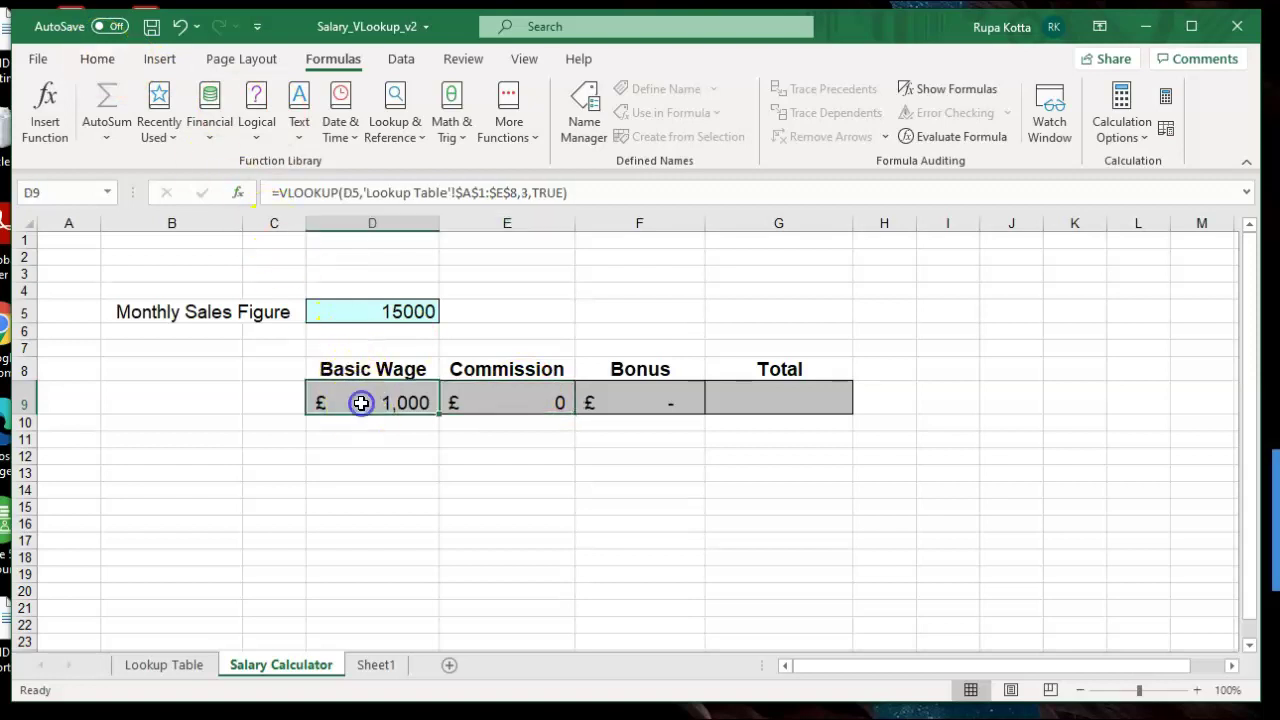
left_click(478, 400)
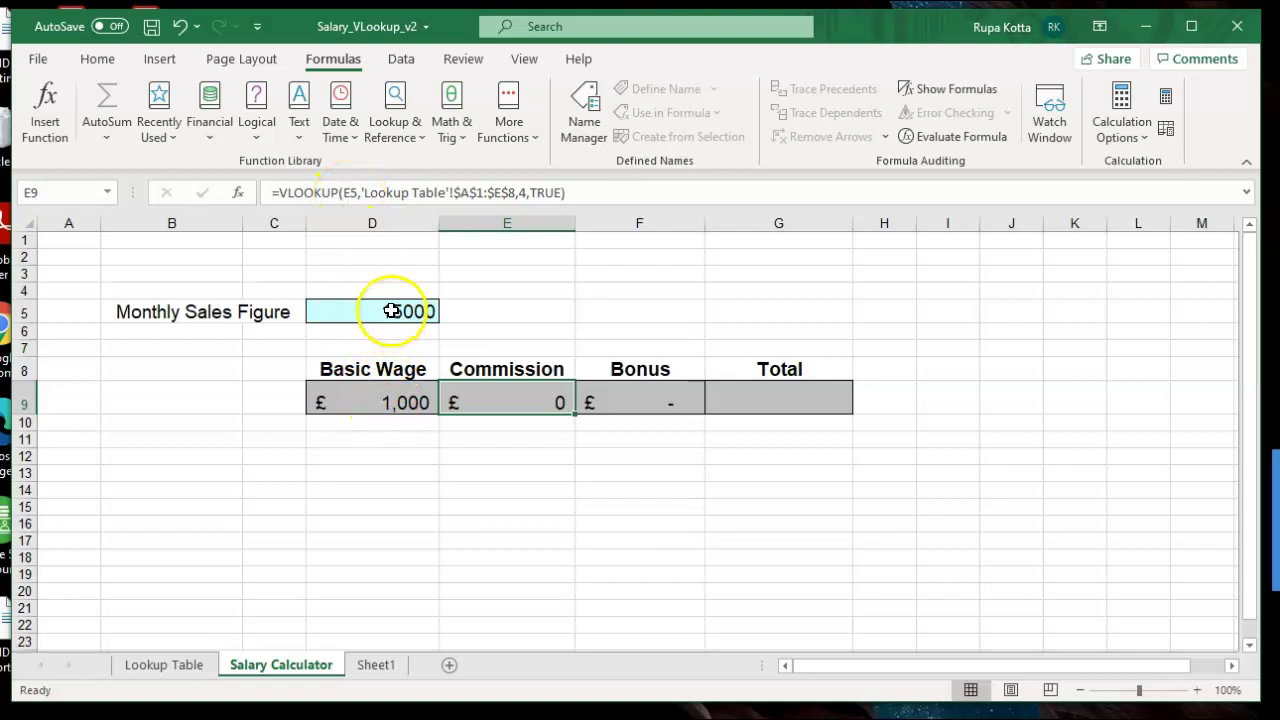
left_click(347, 195)
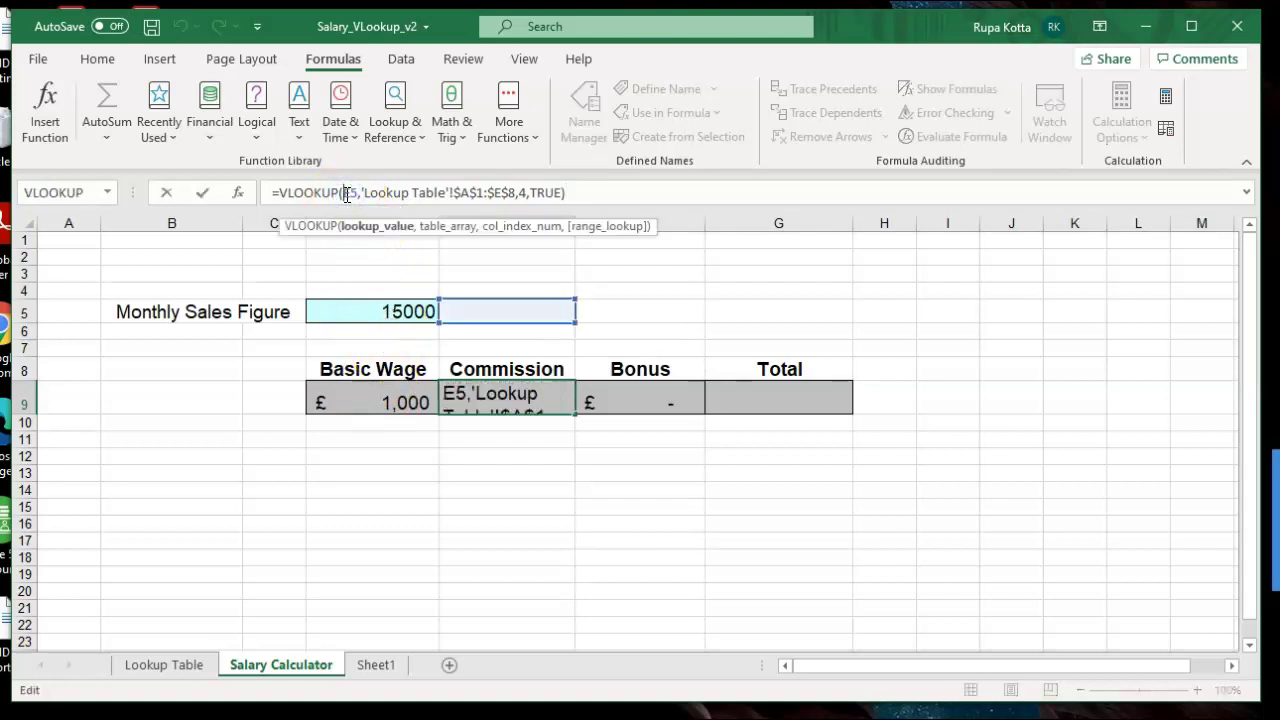
left_click(376, 405)
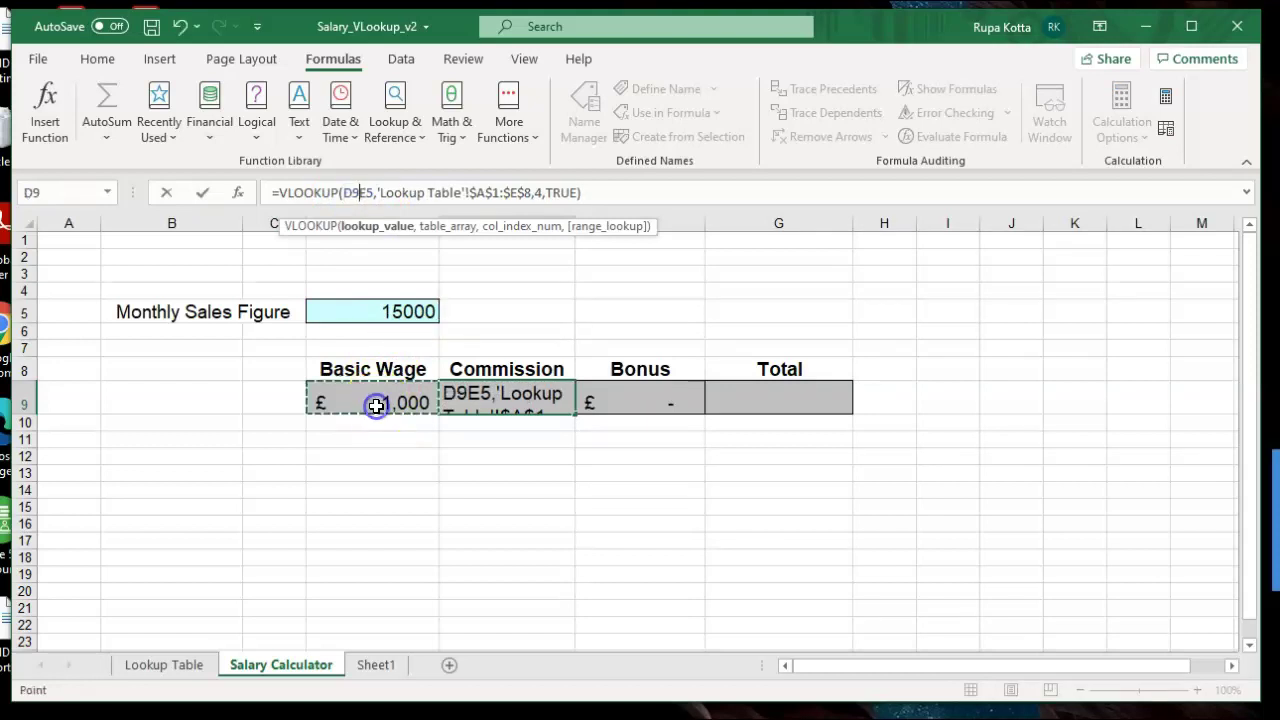
key("BackSpace")
key("BackSpace")
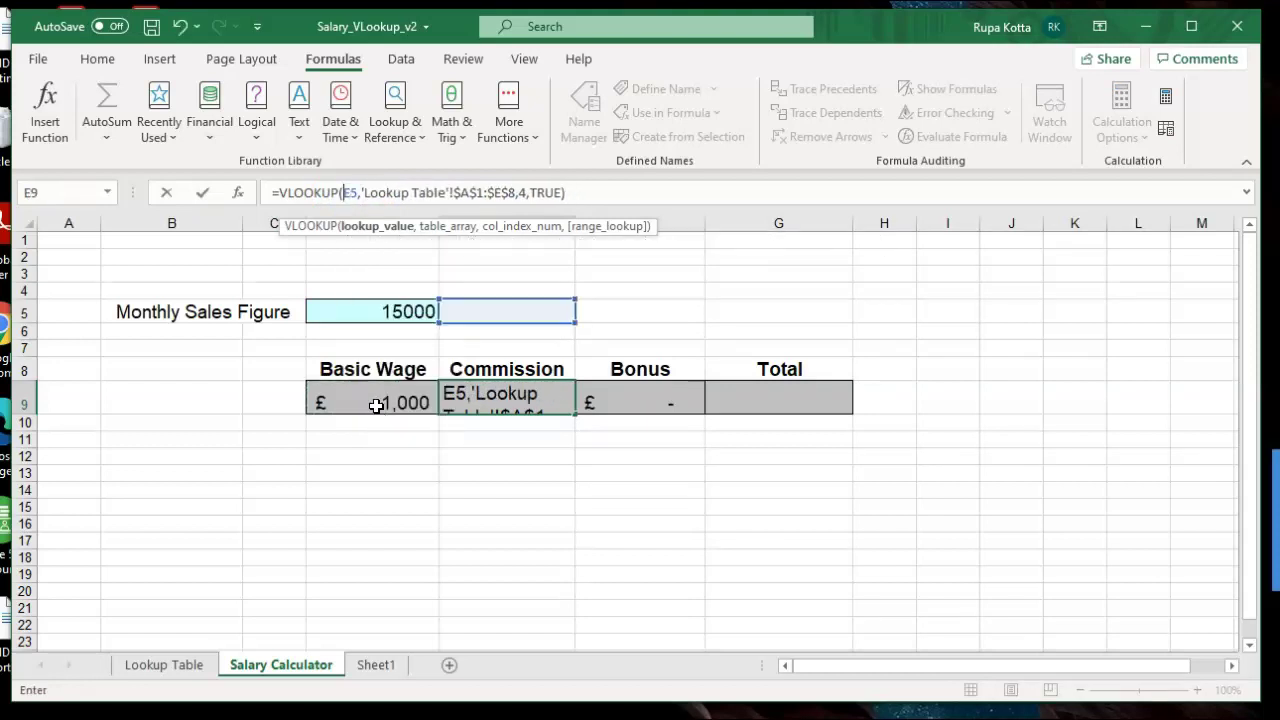
key("Tab")
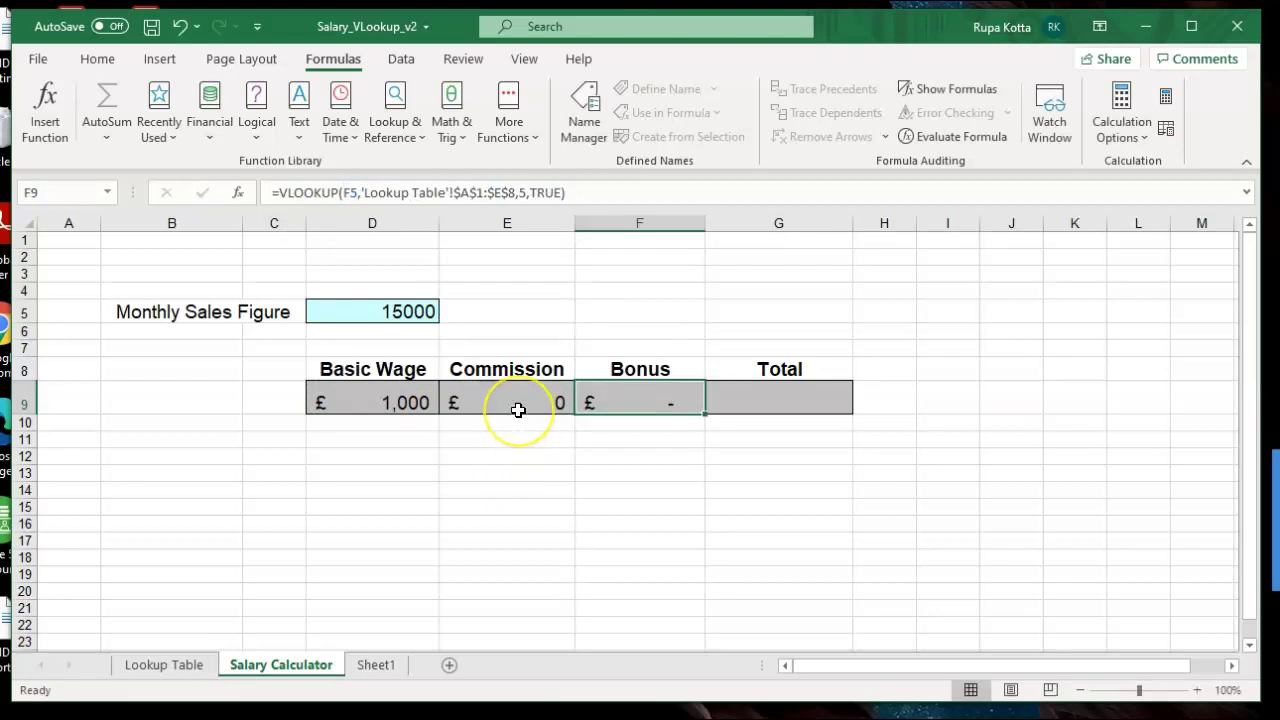
- Change the lookup value of the Commission VLOOKUP in E9 to D5
left_click(518, 410)
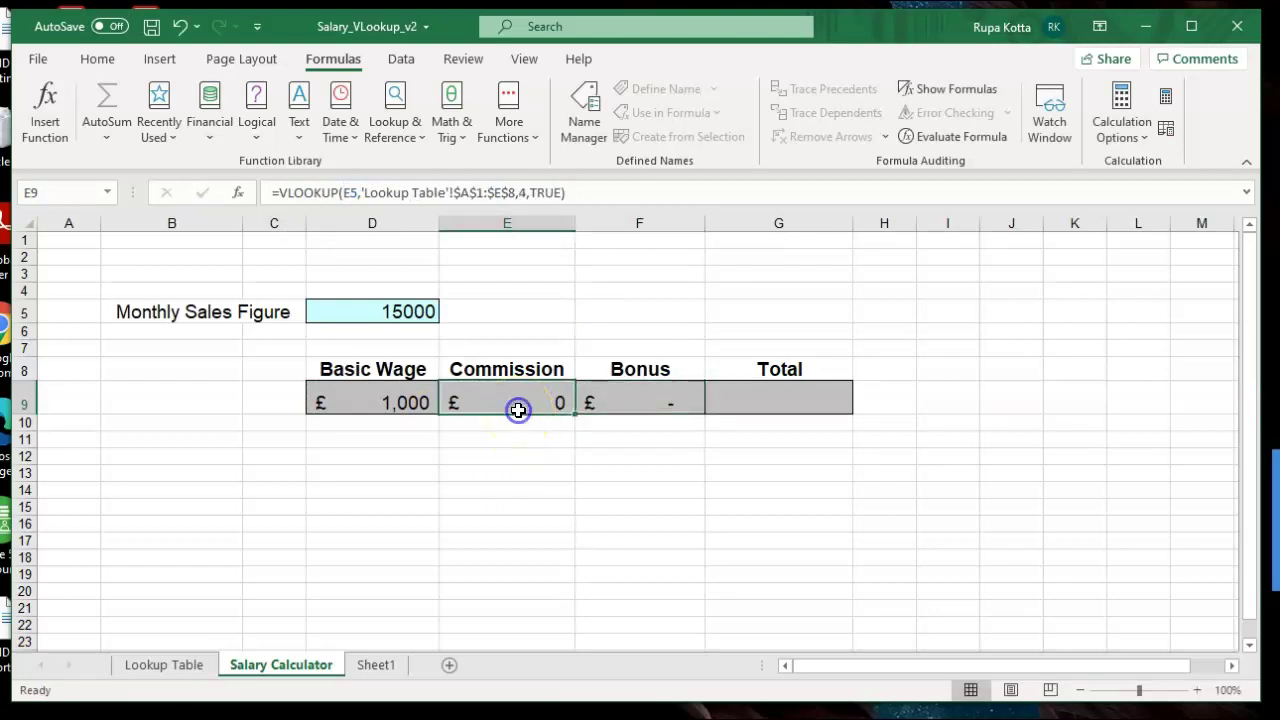
left_click(350, 193)
key("BackSpace")
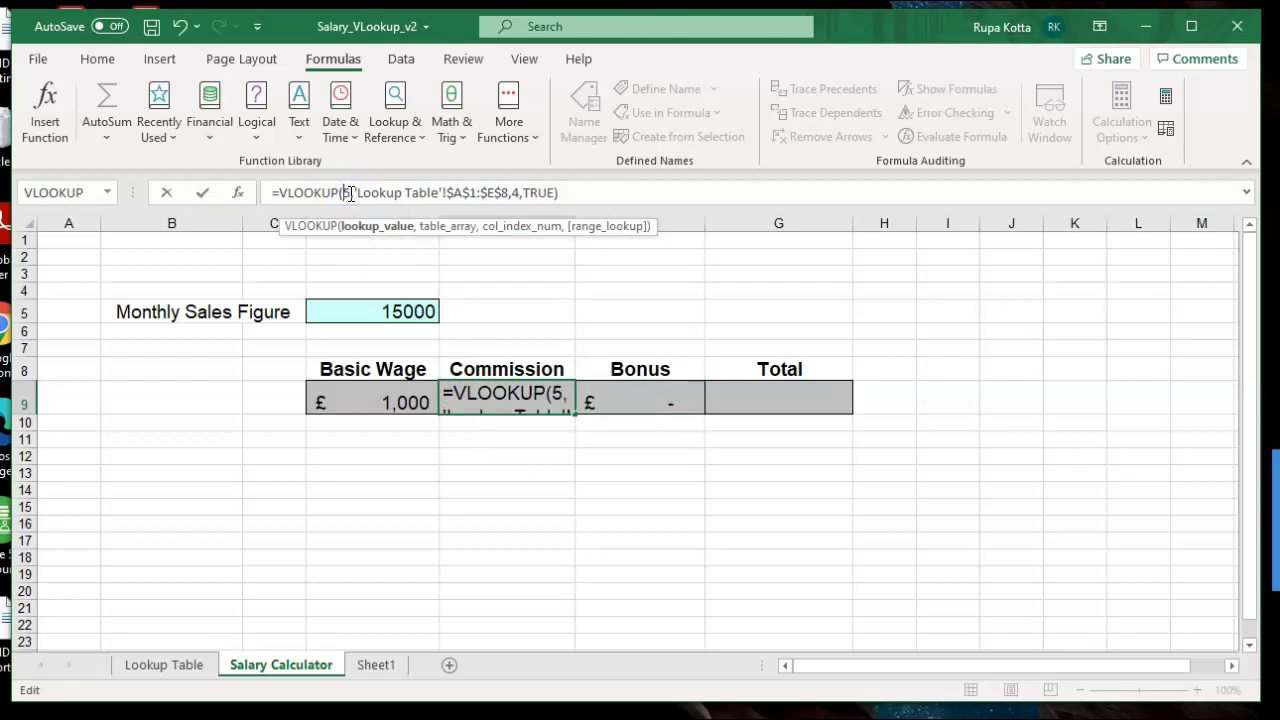
type("D")
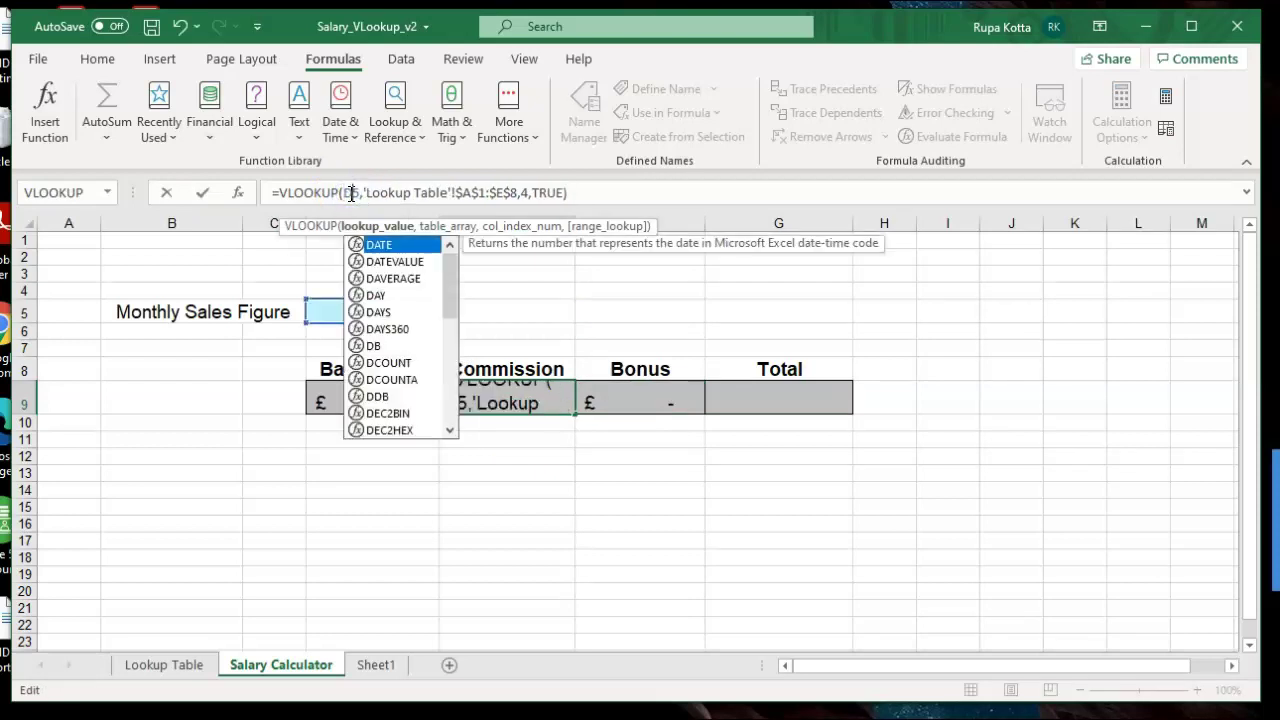
key("Tab")
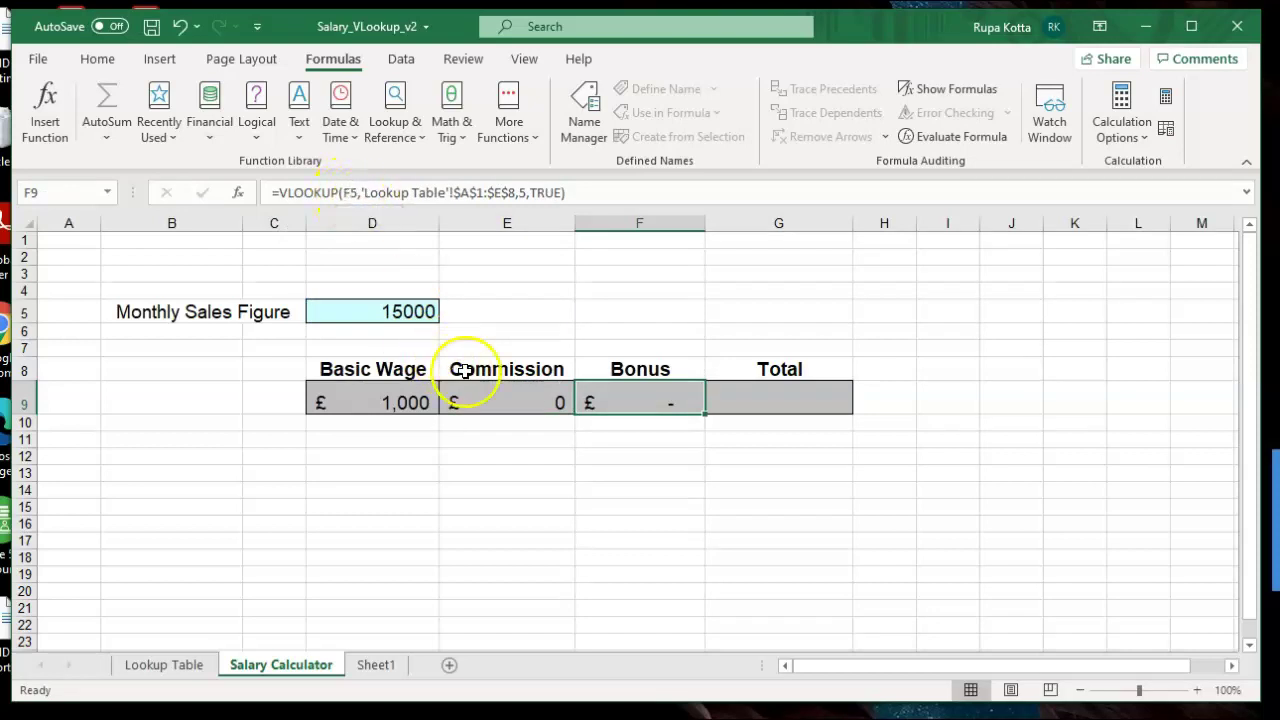
- Change the lookup value of the Bonus VLOOKUP in F9 to D5, matching the Commission formula
left_click(491, 391)
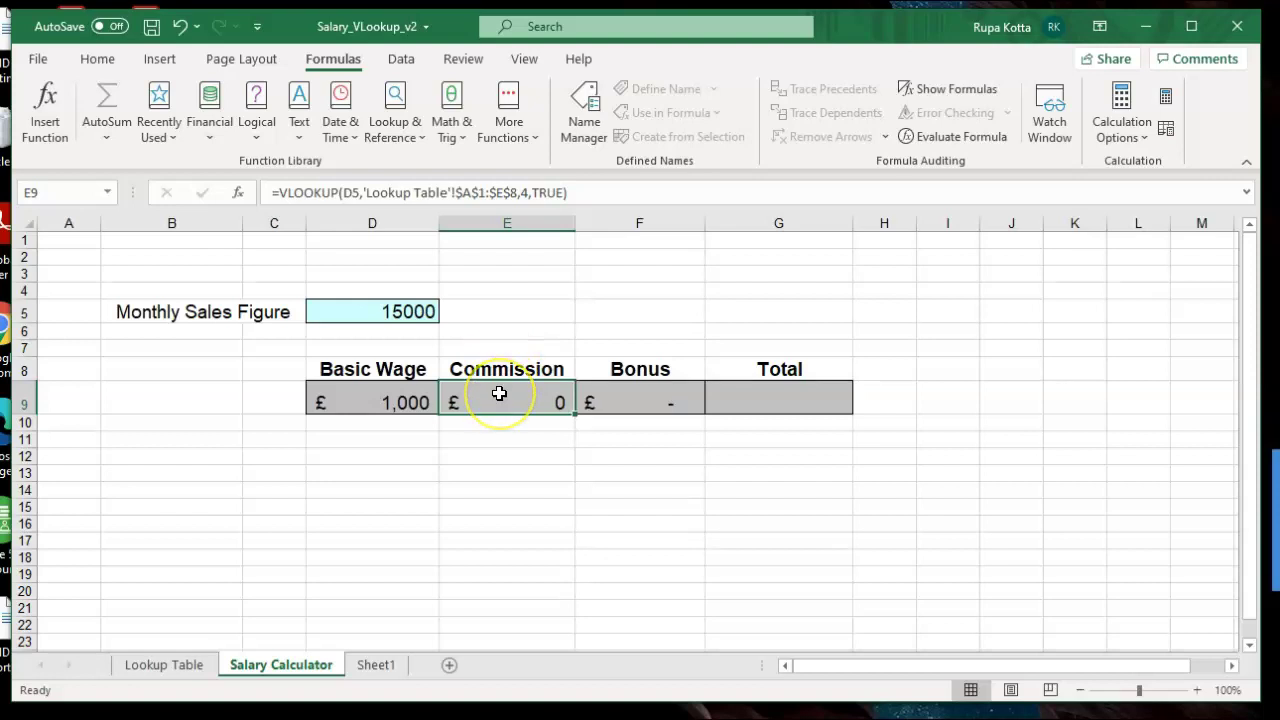
left_click(597, 399)
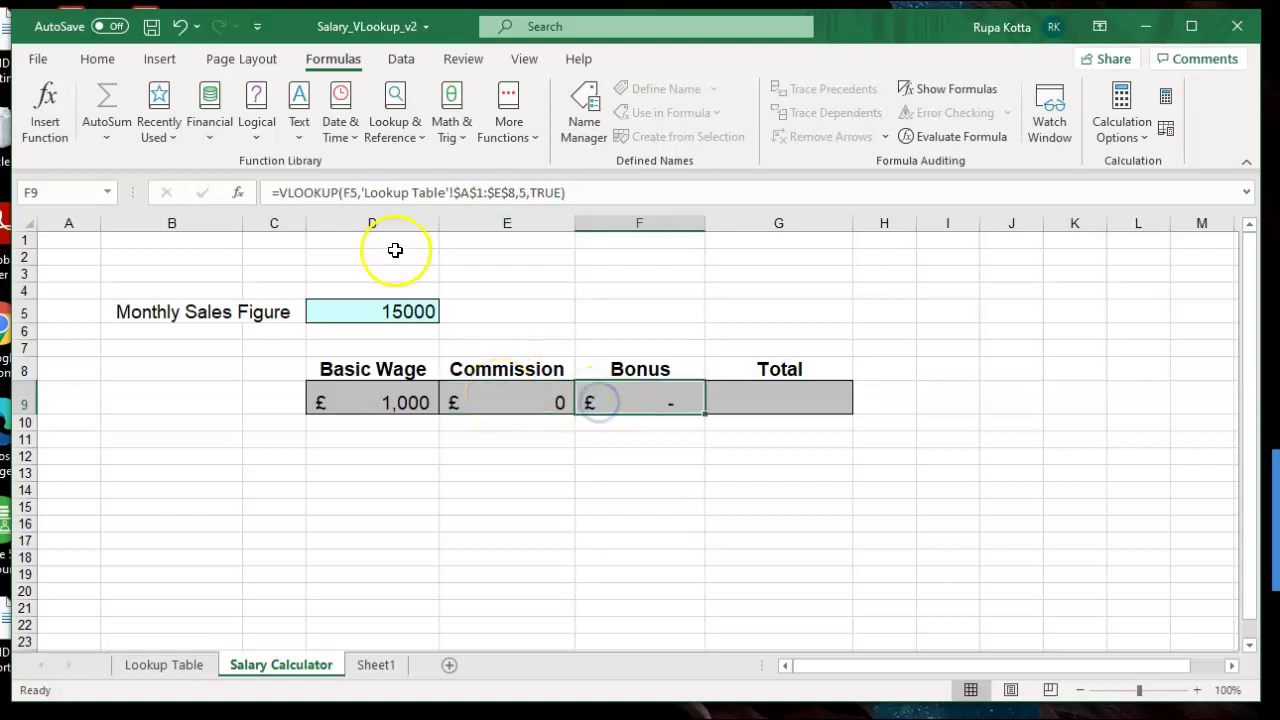
left_click(350, 194)
key("BackSpace")
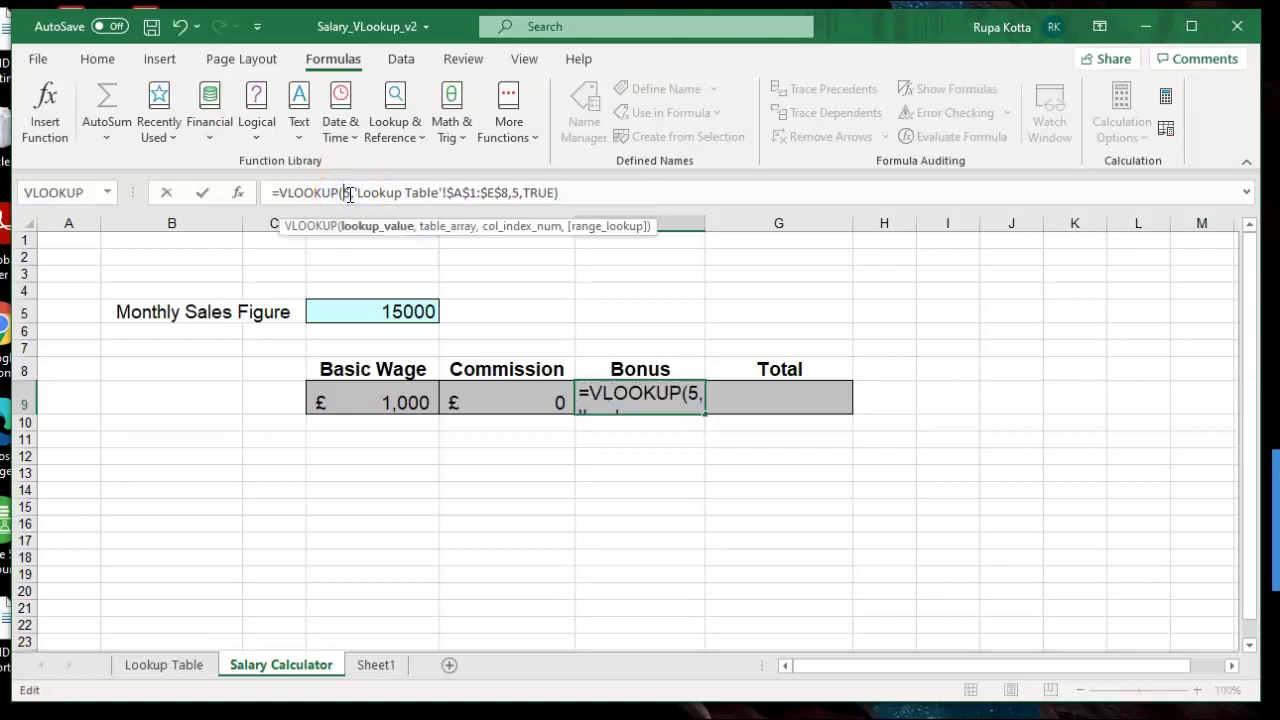
type("D")
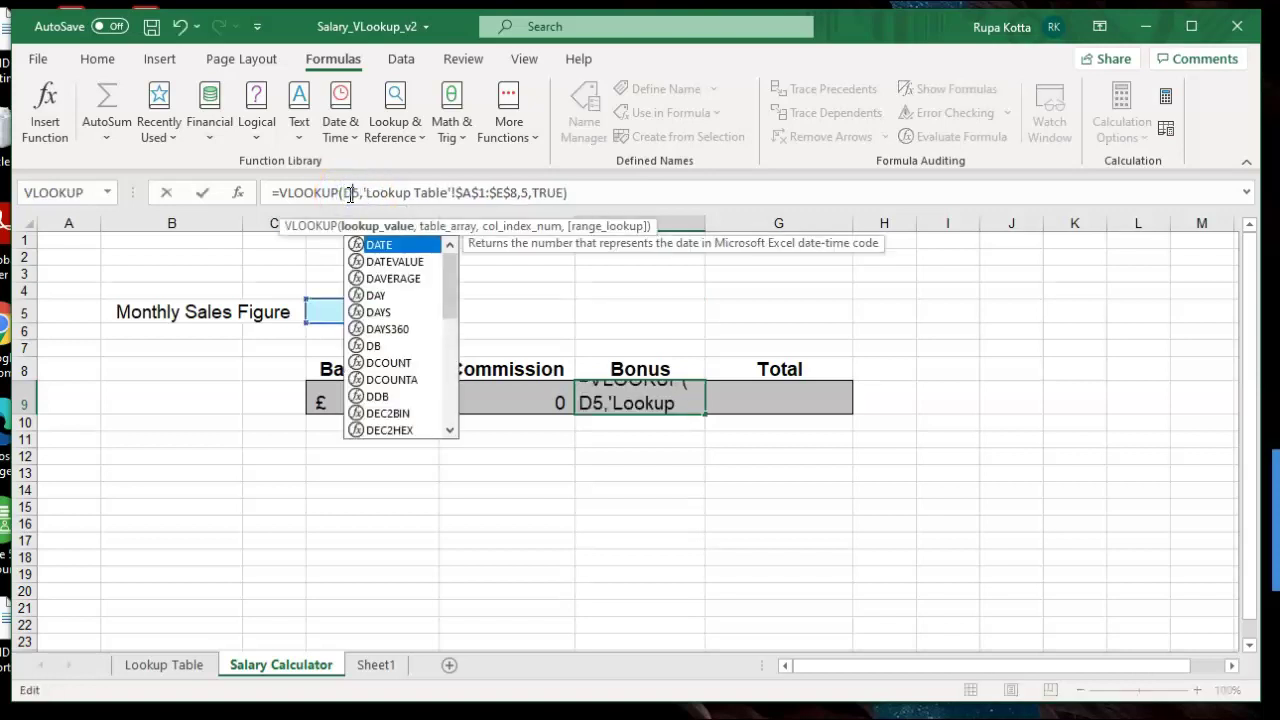
key("Tab")
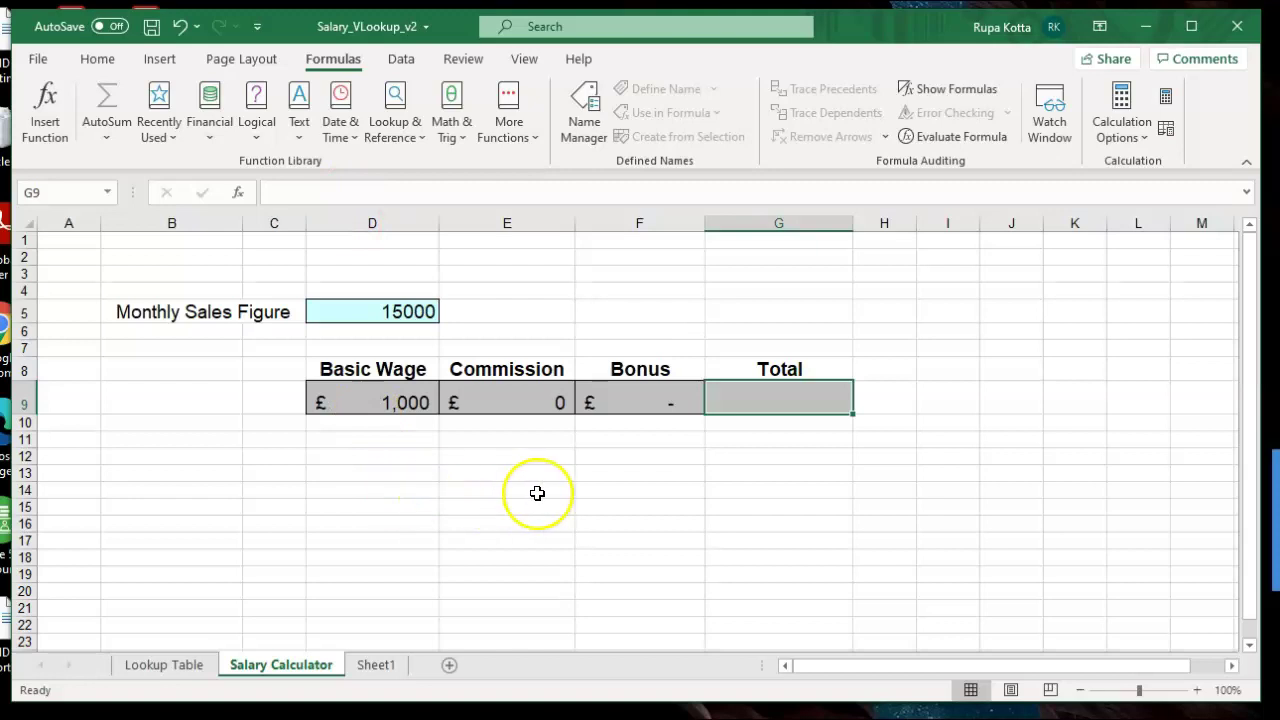
left_click(509, 410)
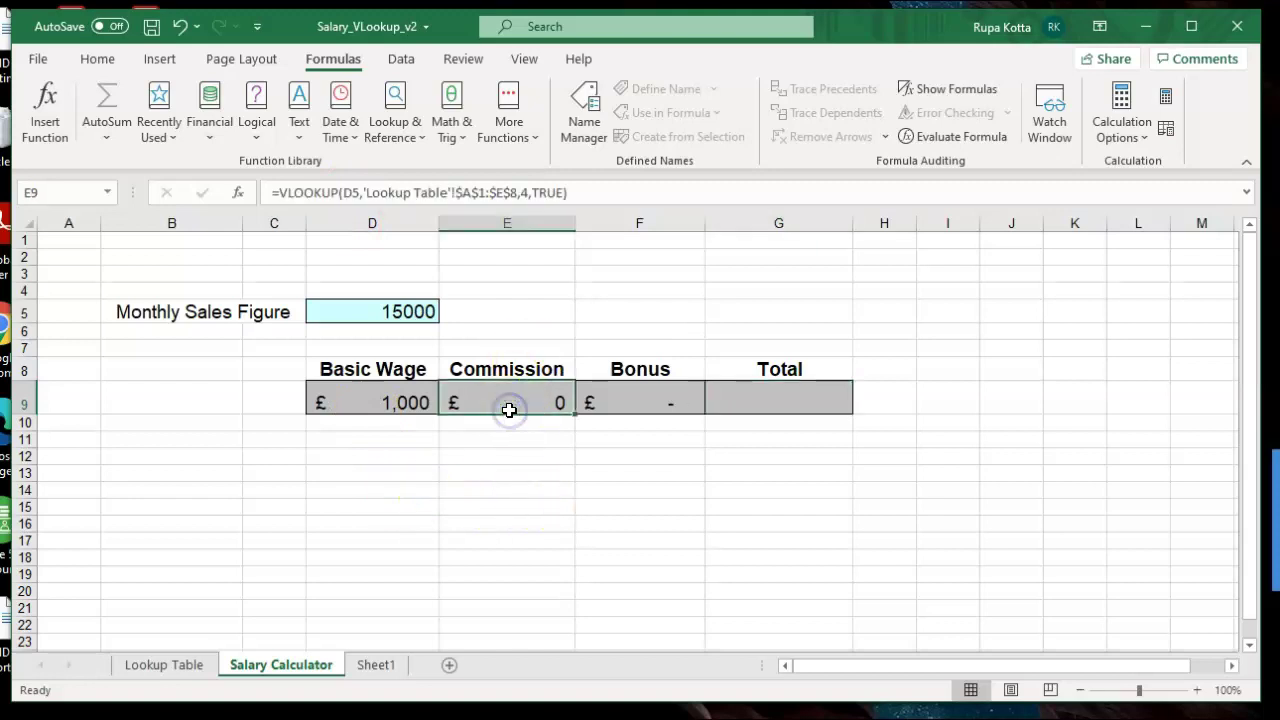
left_click(100, 60)
left_click(514, 397)
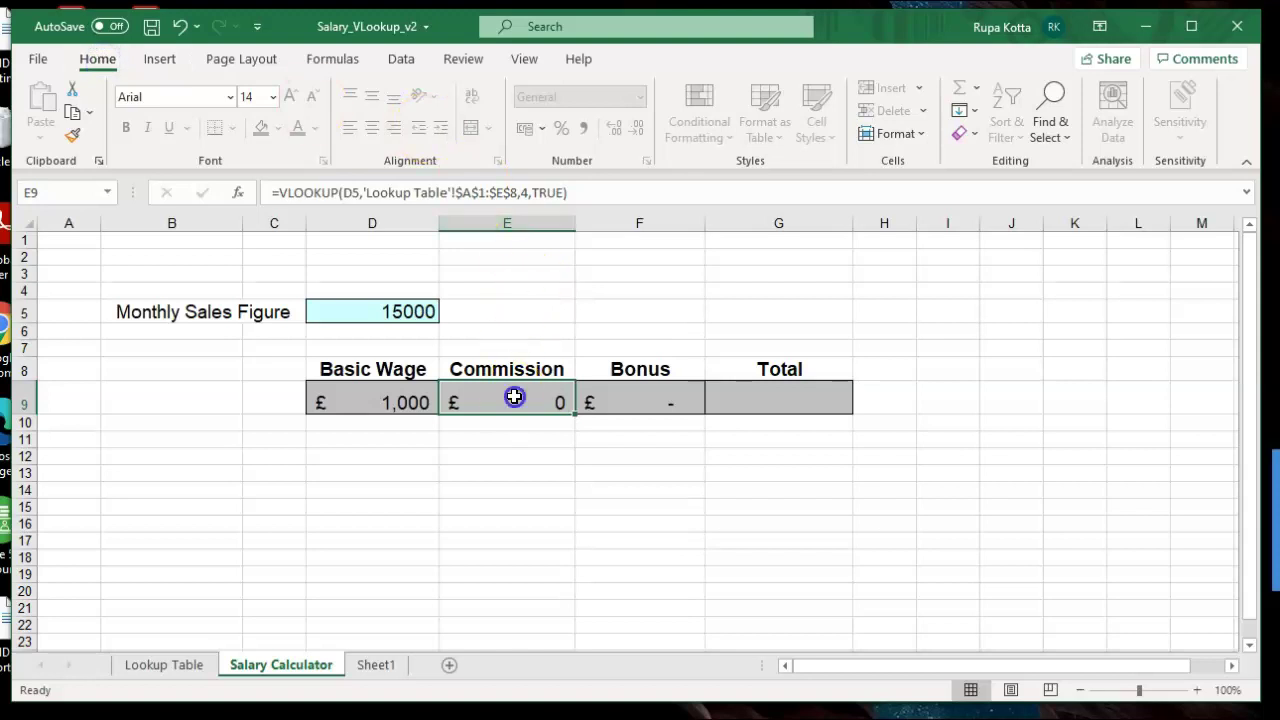
right_click(514, 397)
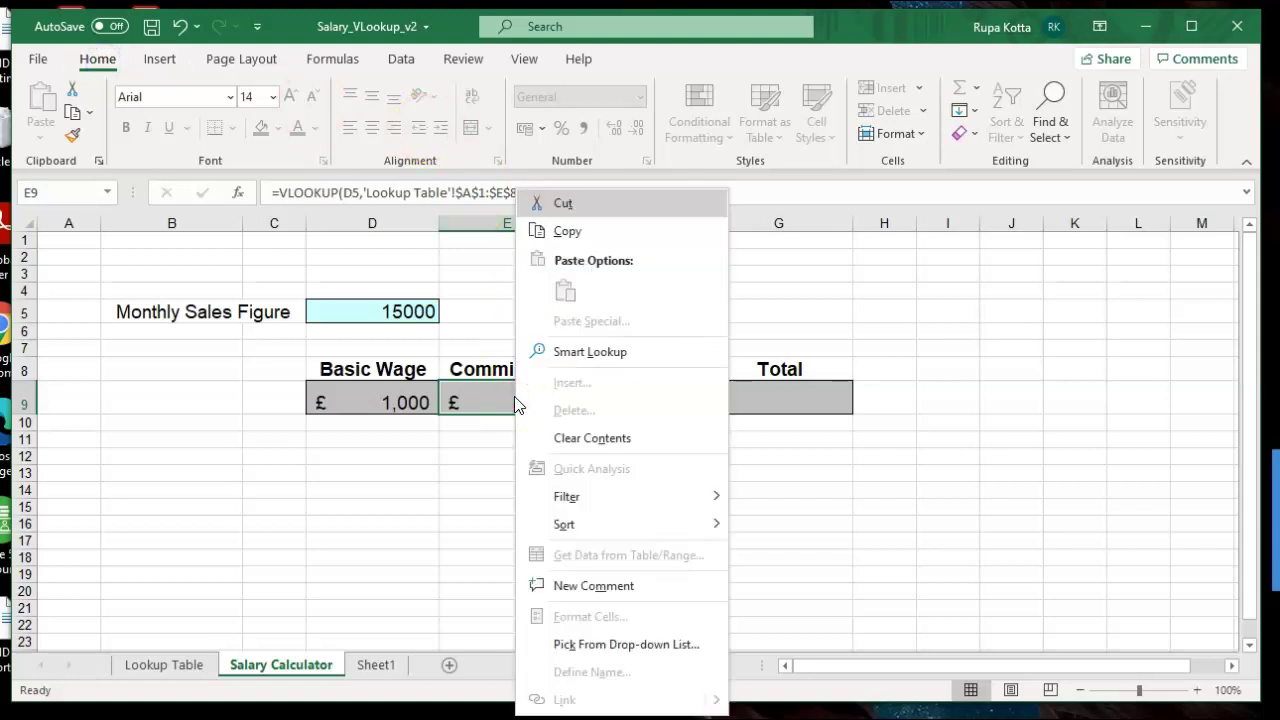
left_click(397, 572)
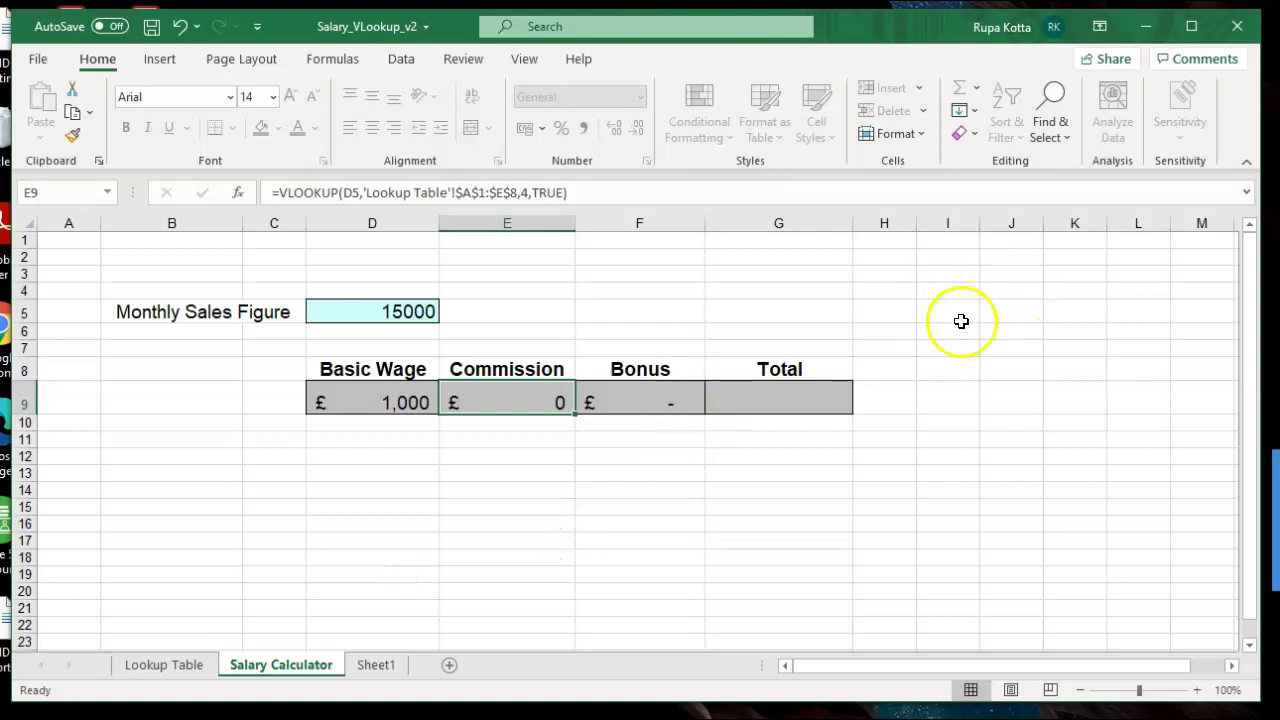
left_click(668, 396)
right_click(668, 396)
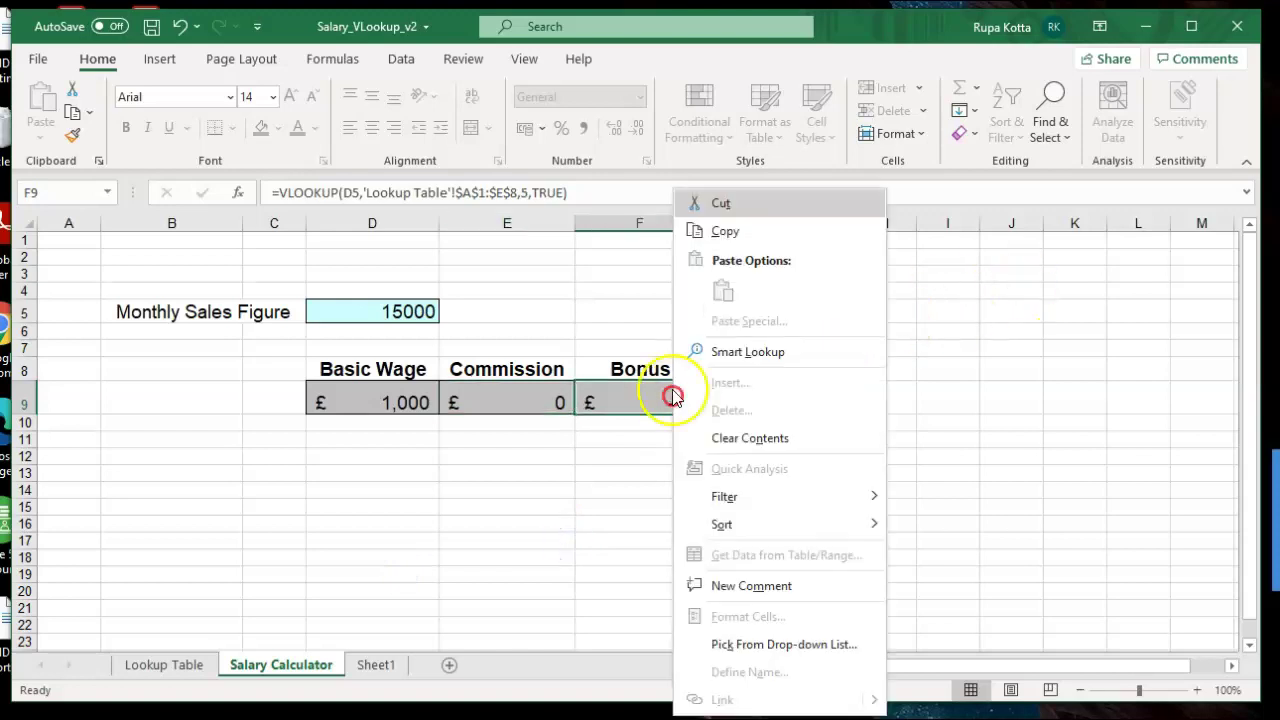
left_click(457, 521)
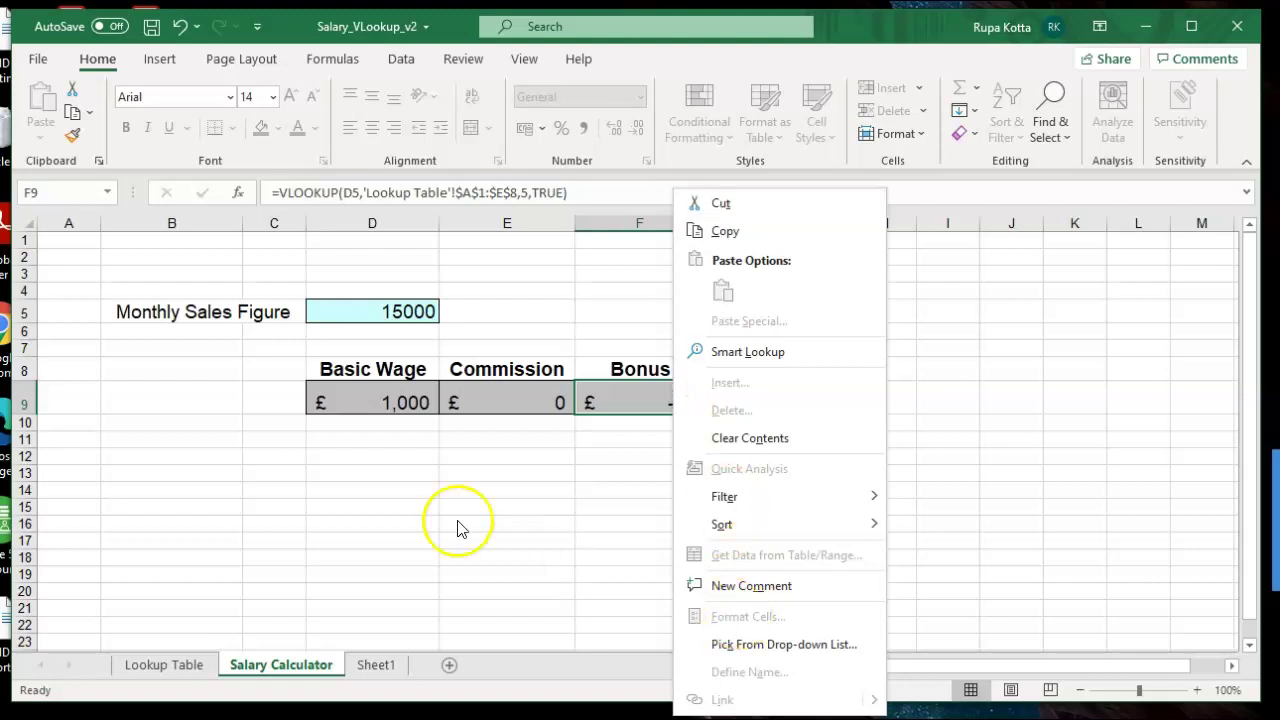
left_click(492, 415)
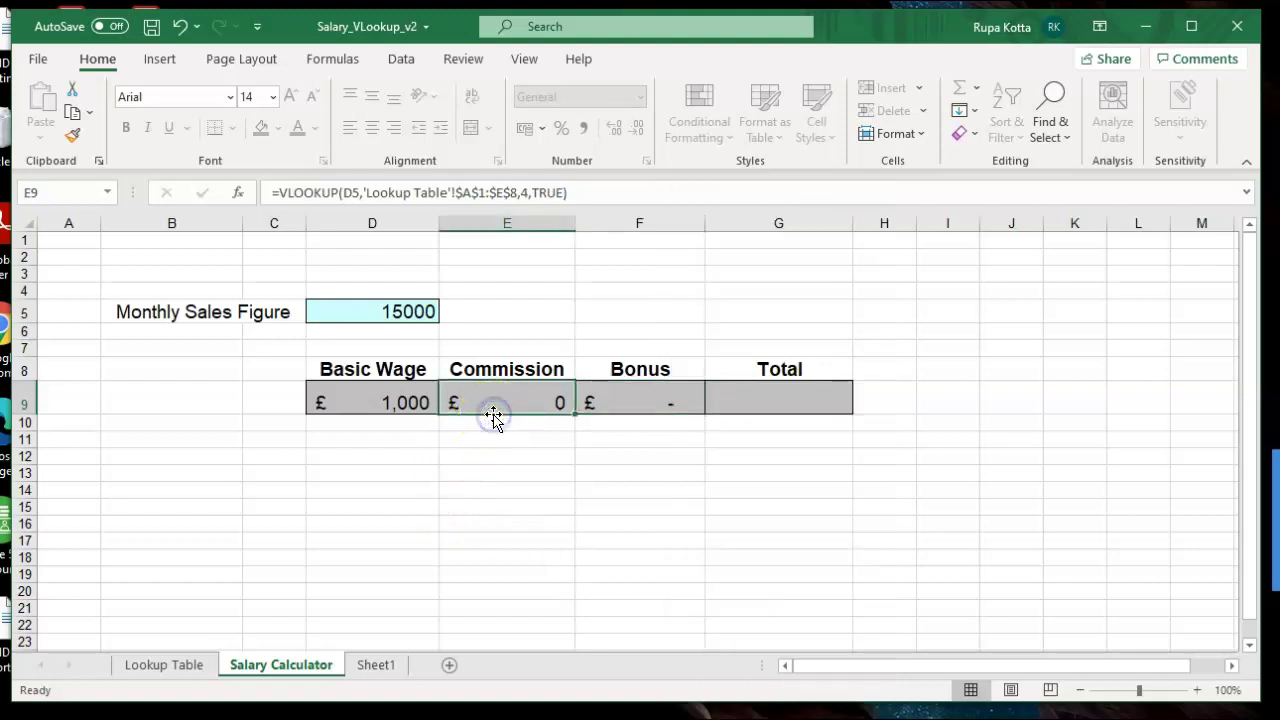
right_click(501, 398)
left_click(45, 675)
- Multiply the Commission VLOOKUP in E9 by the monthly sales figure in D5, checking it against the Lookup Table's commission rates
left_click(493, 402)
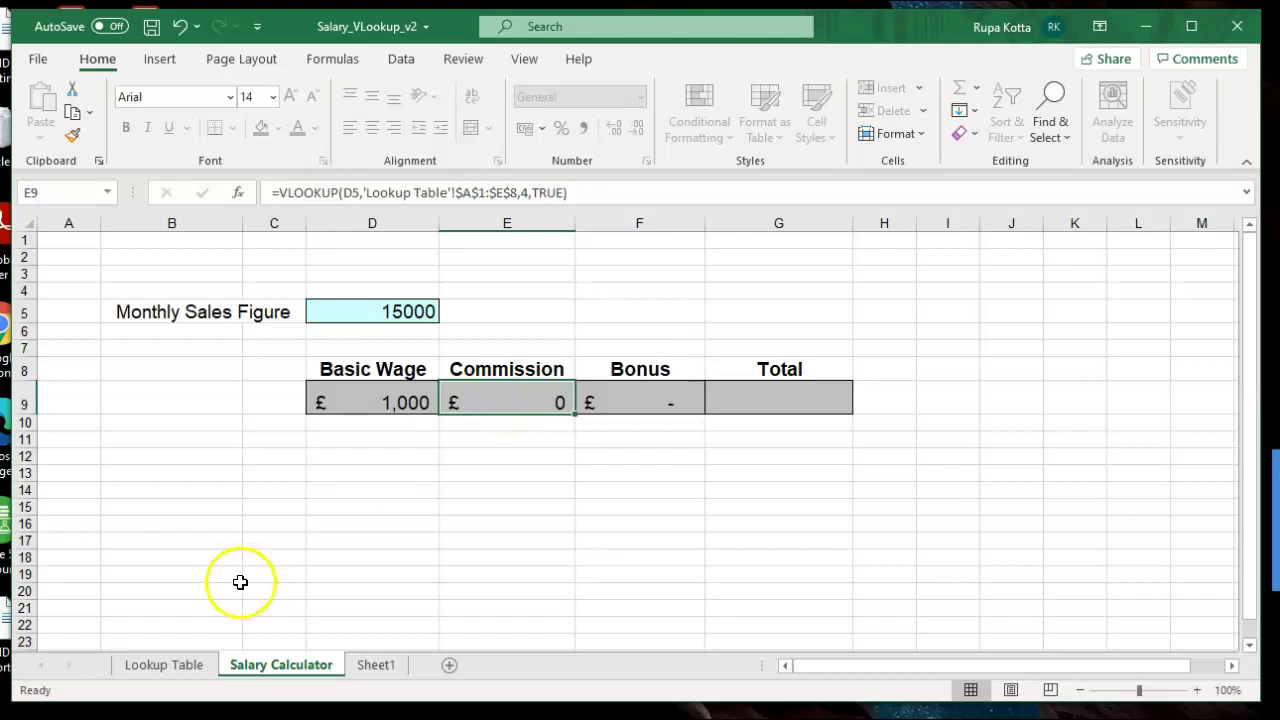
left_click(168, 667)
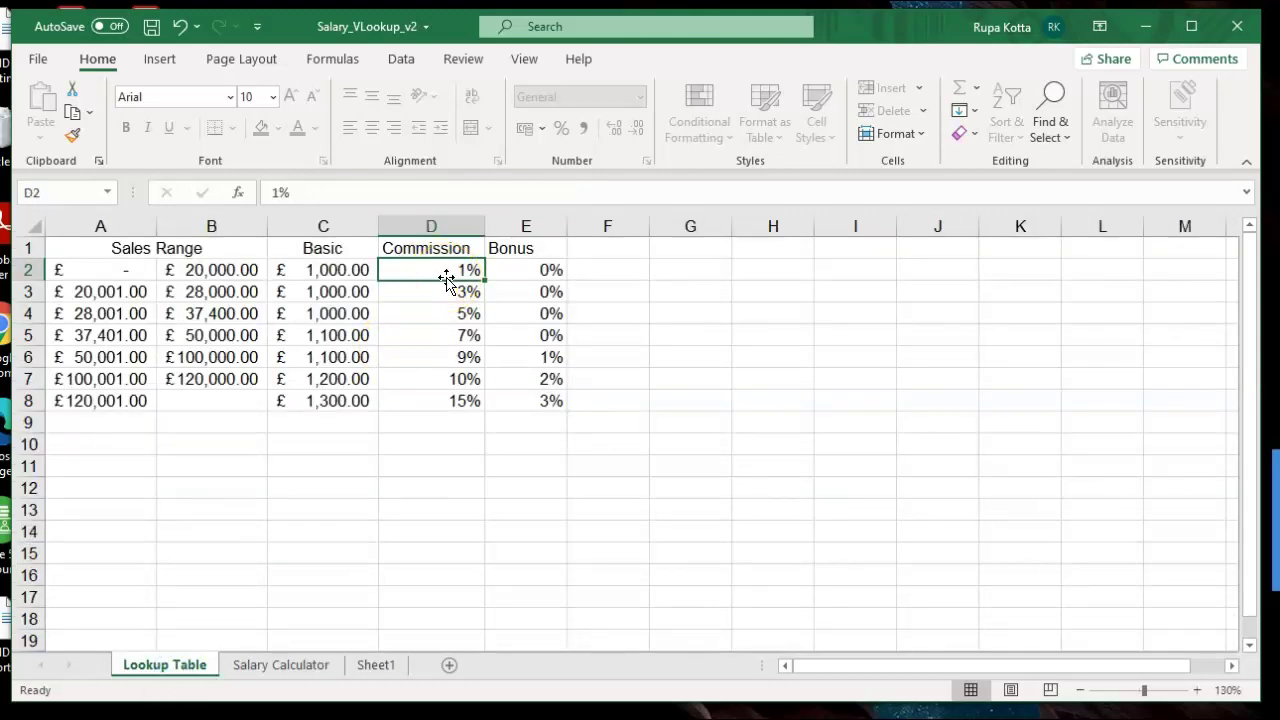
left_click(280, 665)
left_click(545, 400)
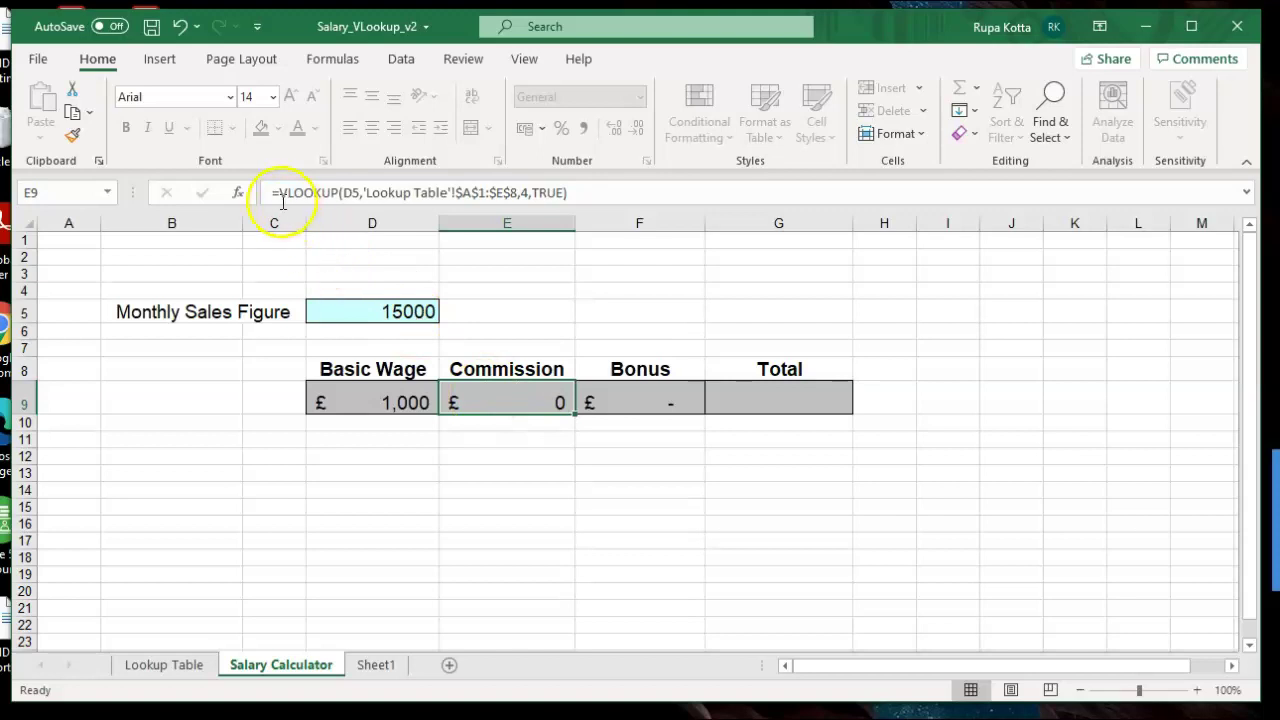
left_click(578, 193)
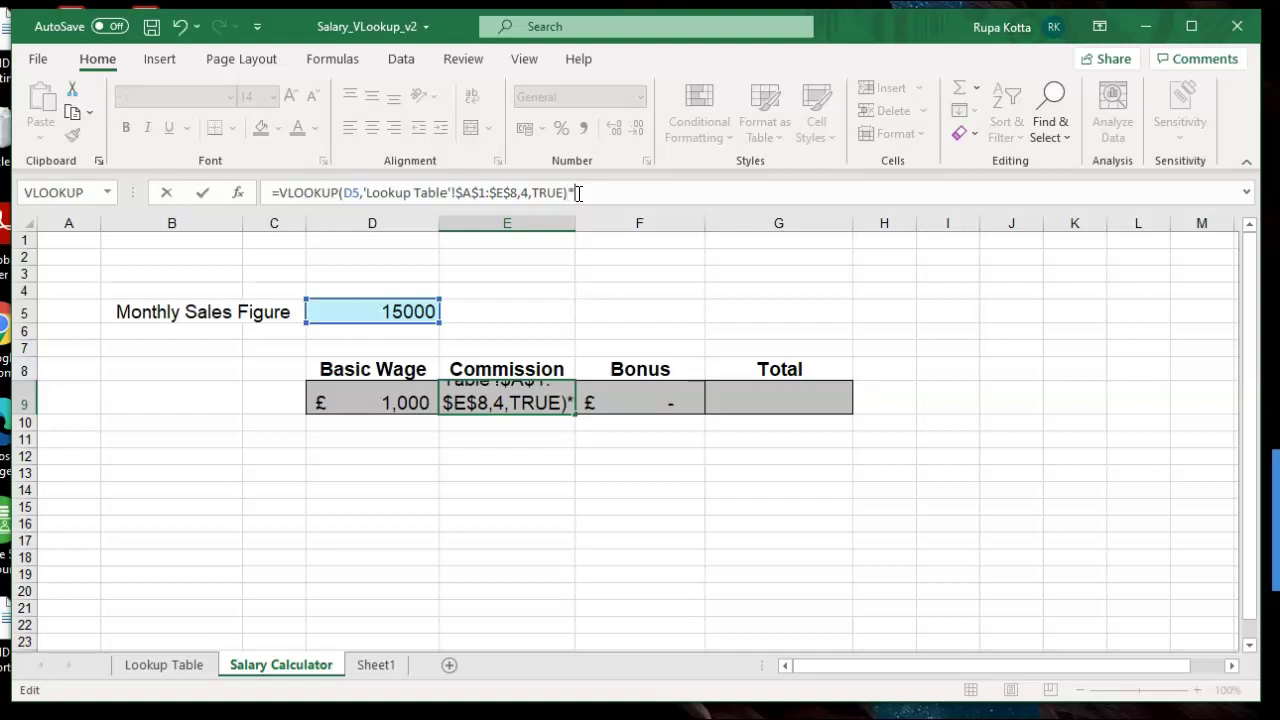
left_click(375, 311)
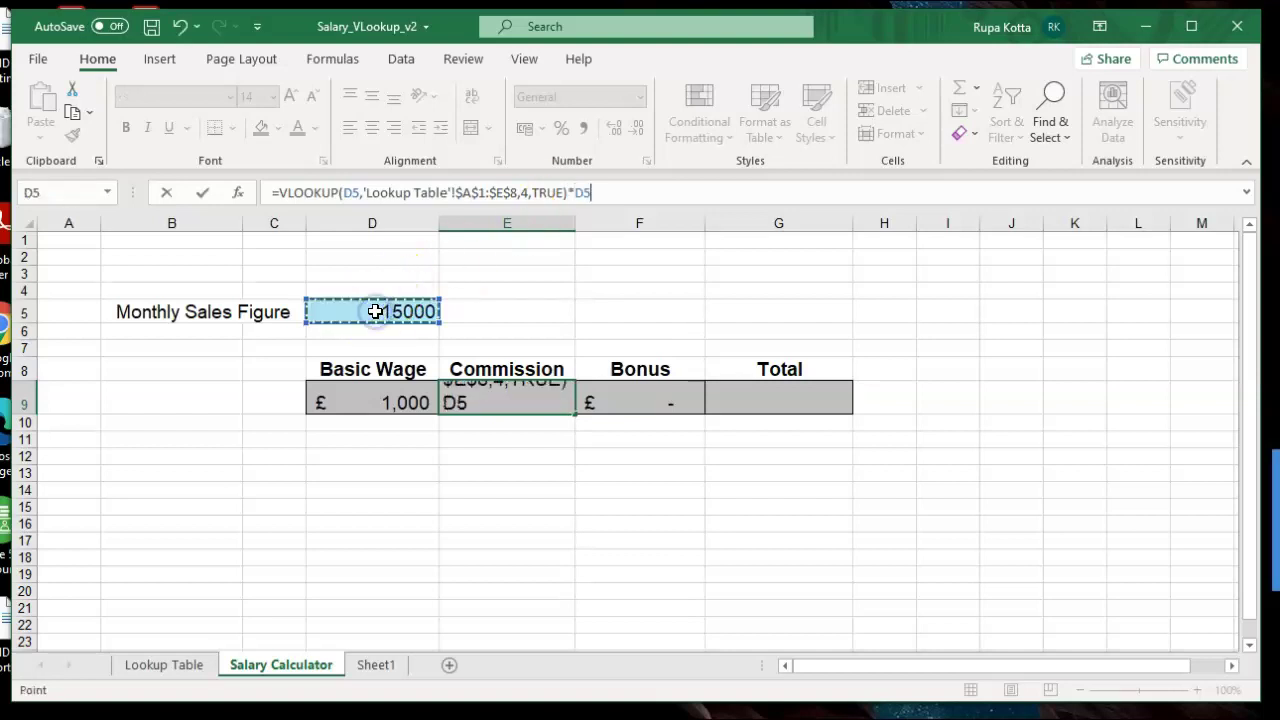
key("Tab")
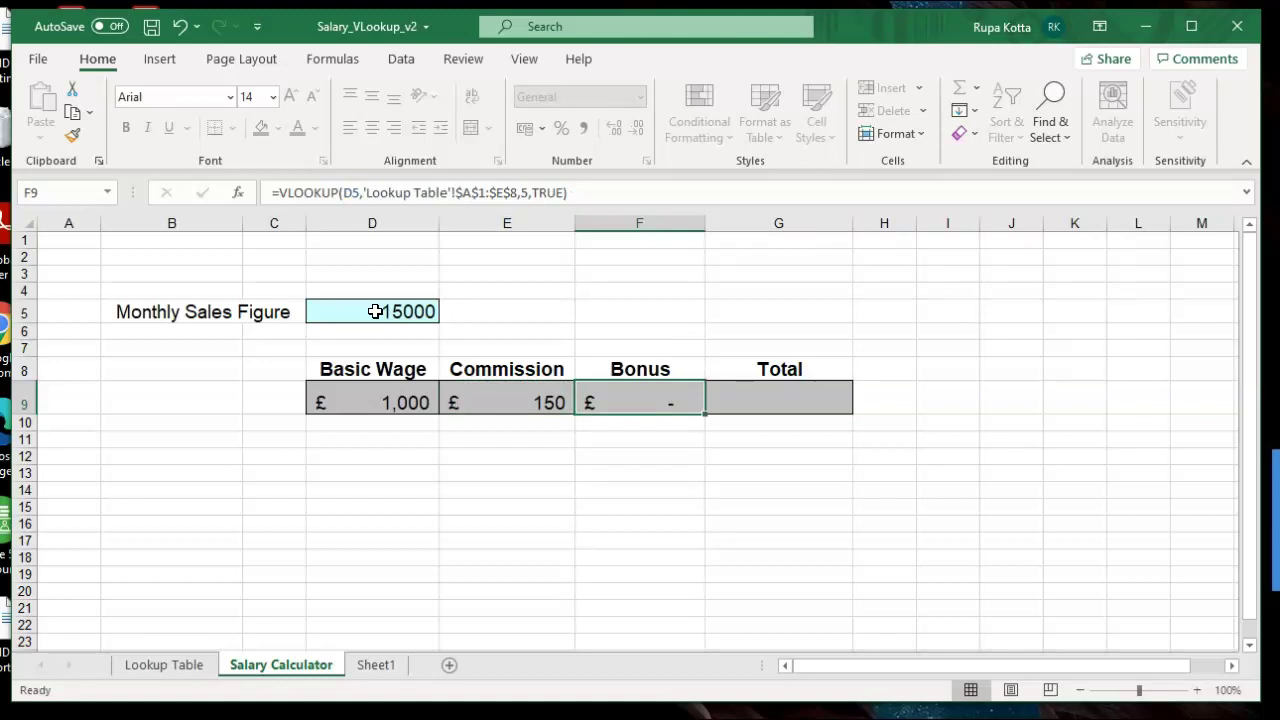
left_click(177, 665)
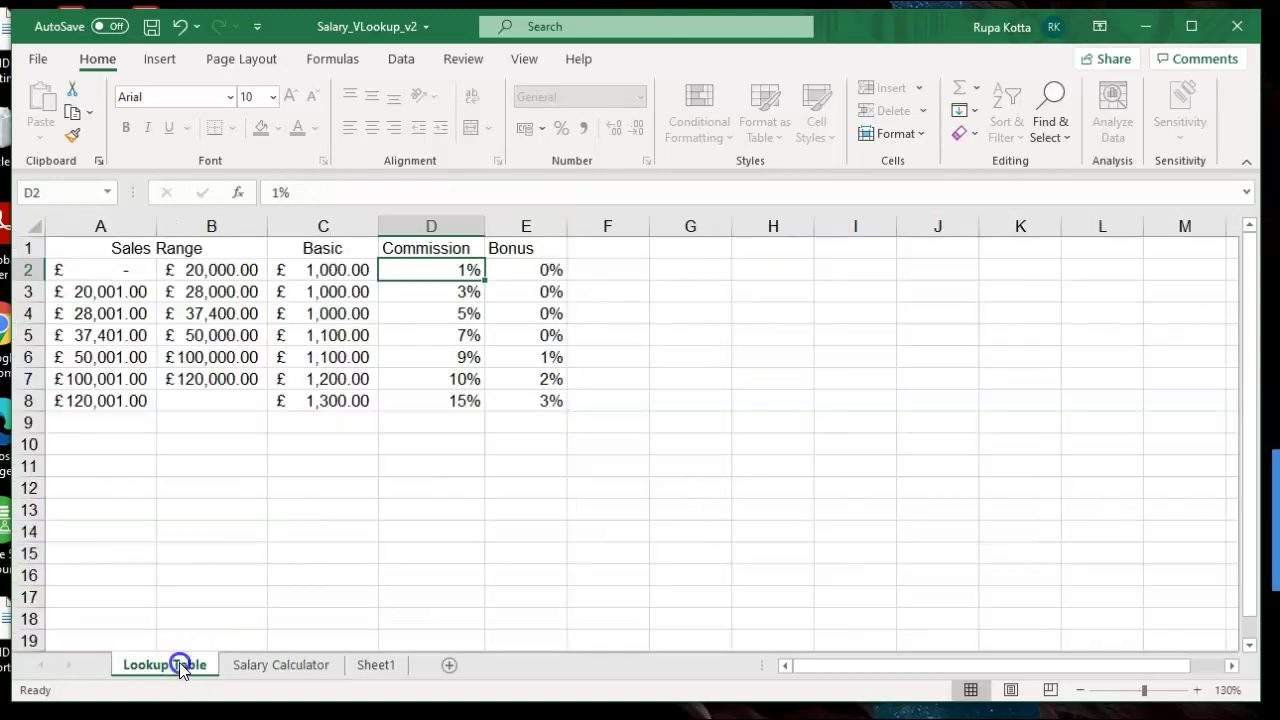
left_click(293, 666)
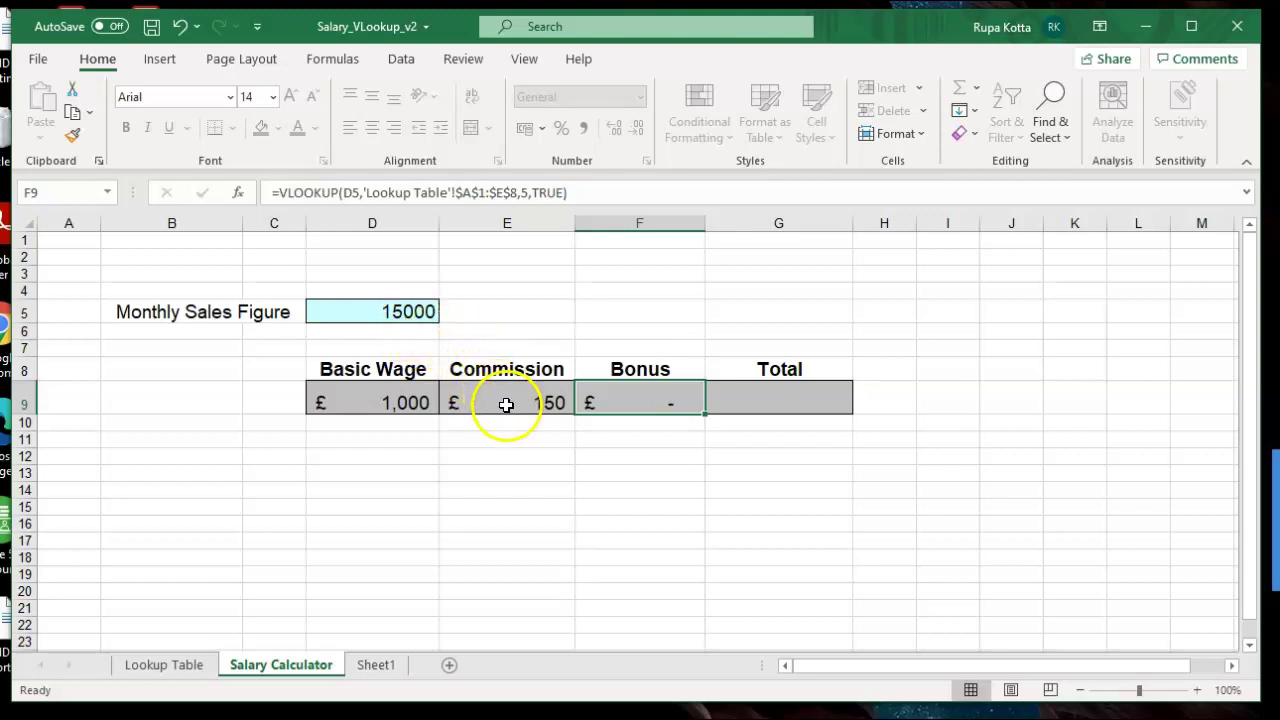
left_click(481, 401)
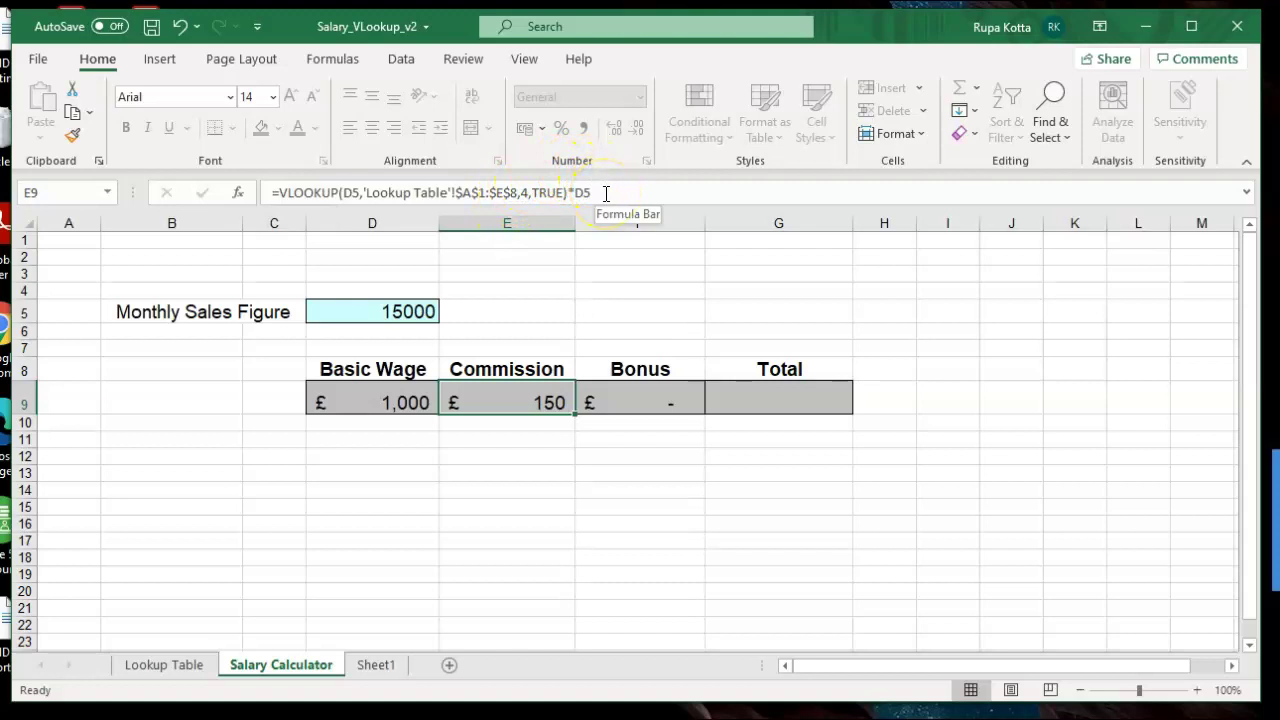
- Check the bonus rates in the Lookup Table and multiply the Bonus VLOOKUP in F9 by the sales figure in D5
left_click(624, 396)
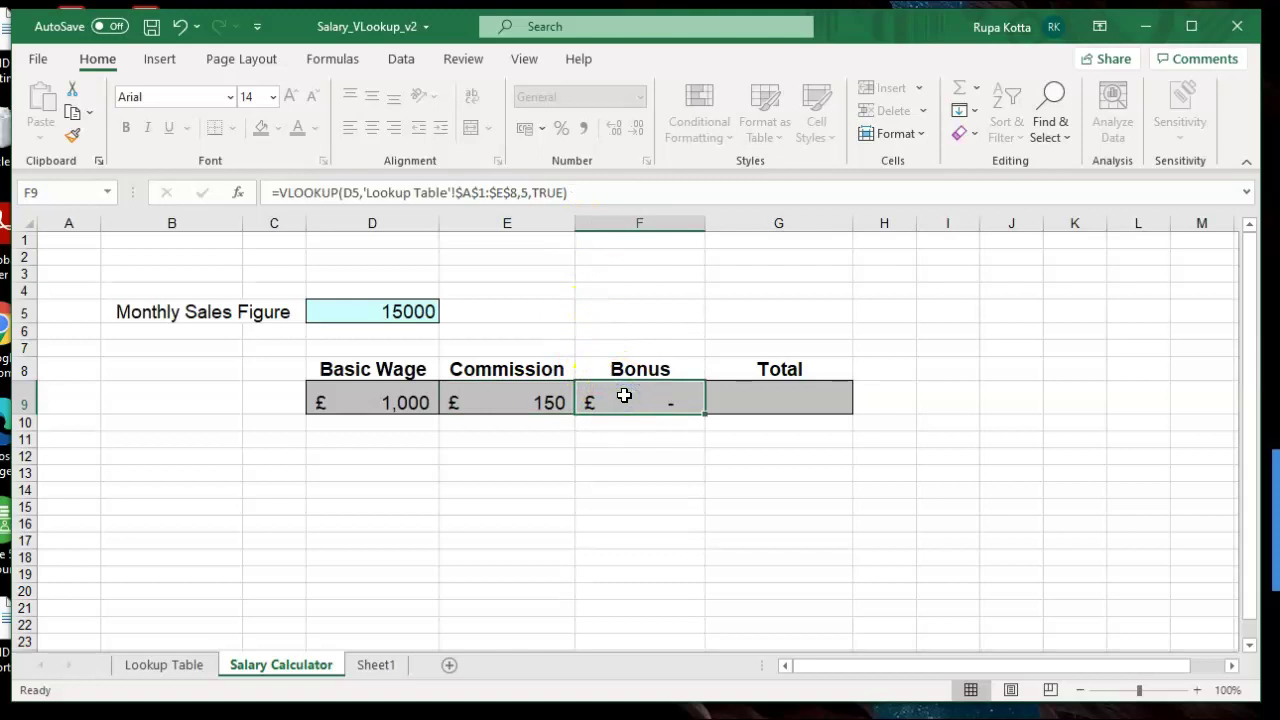
left_click(180, 664)
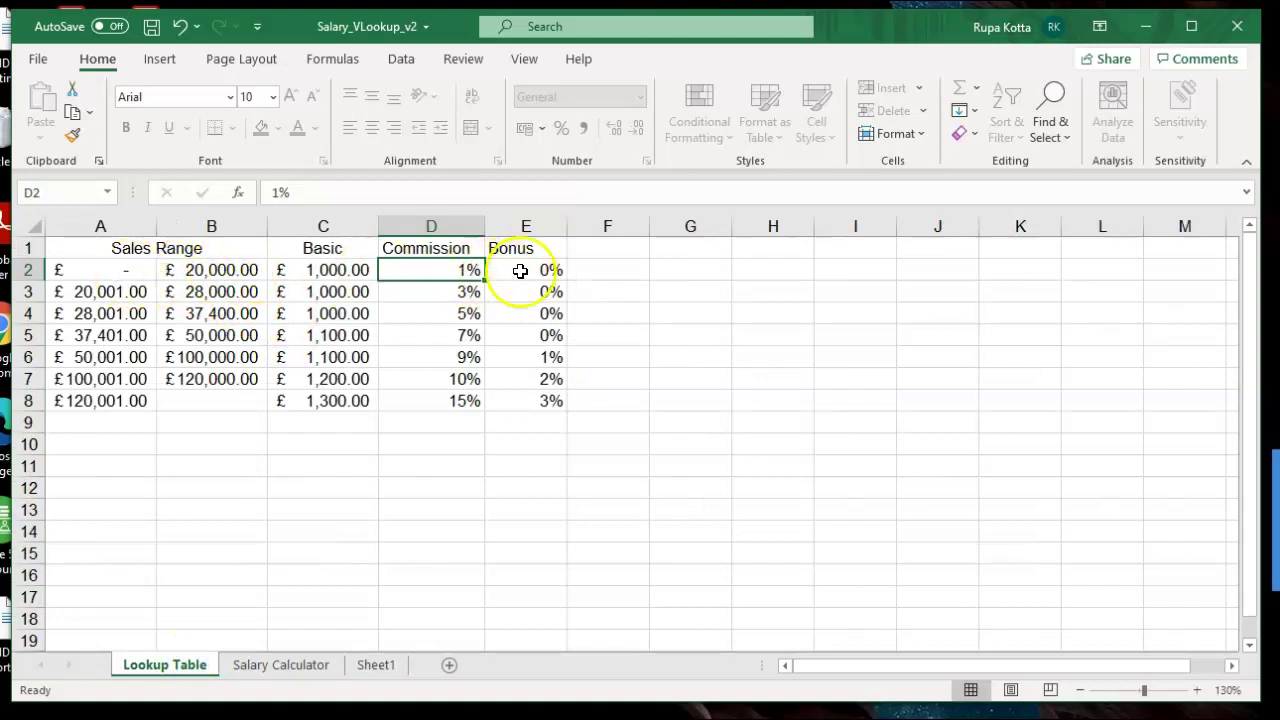
left_click(309, 664)
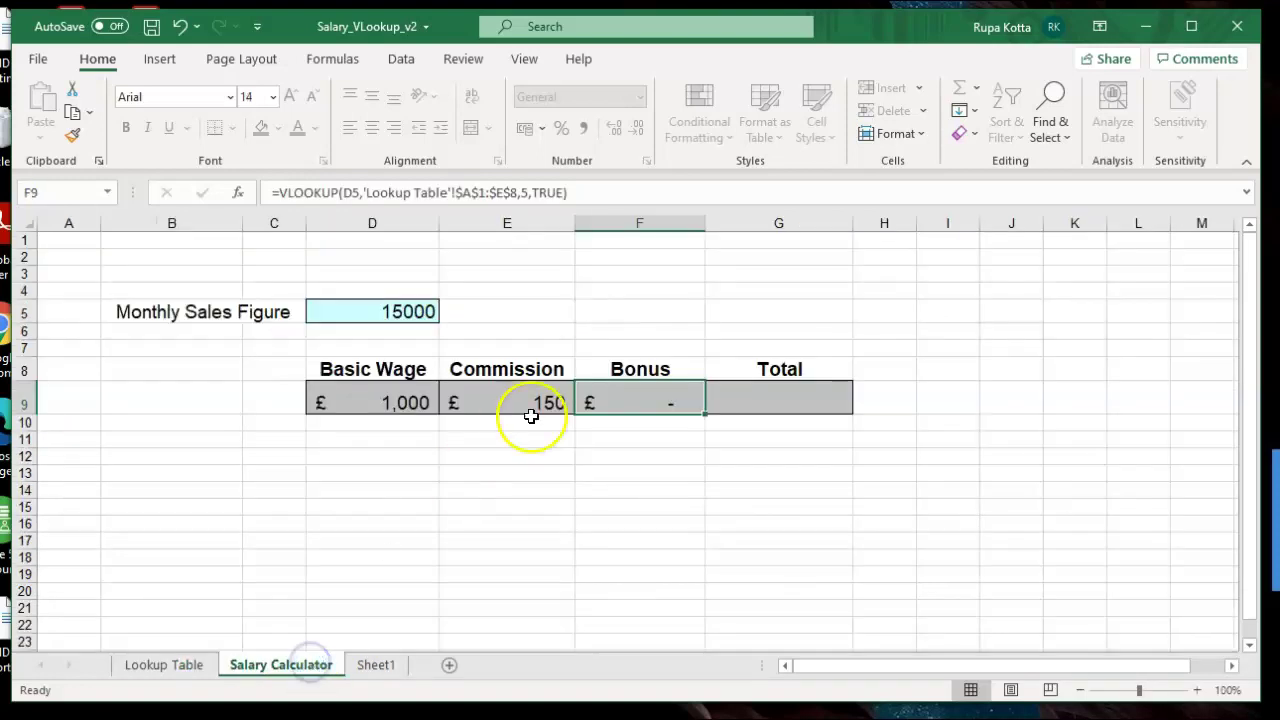
left_click(600, 194)
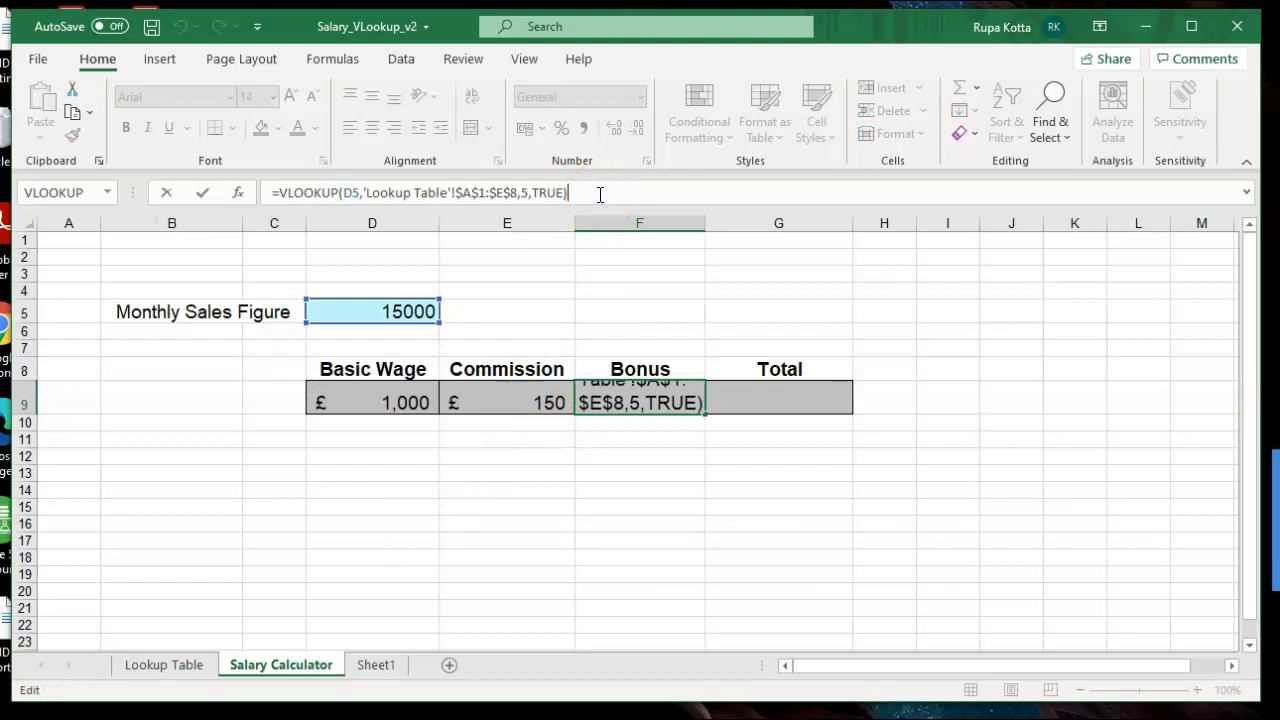
type("*")
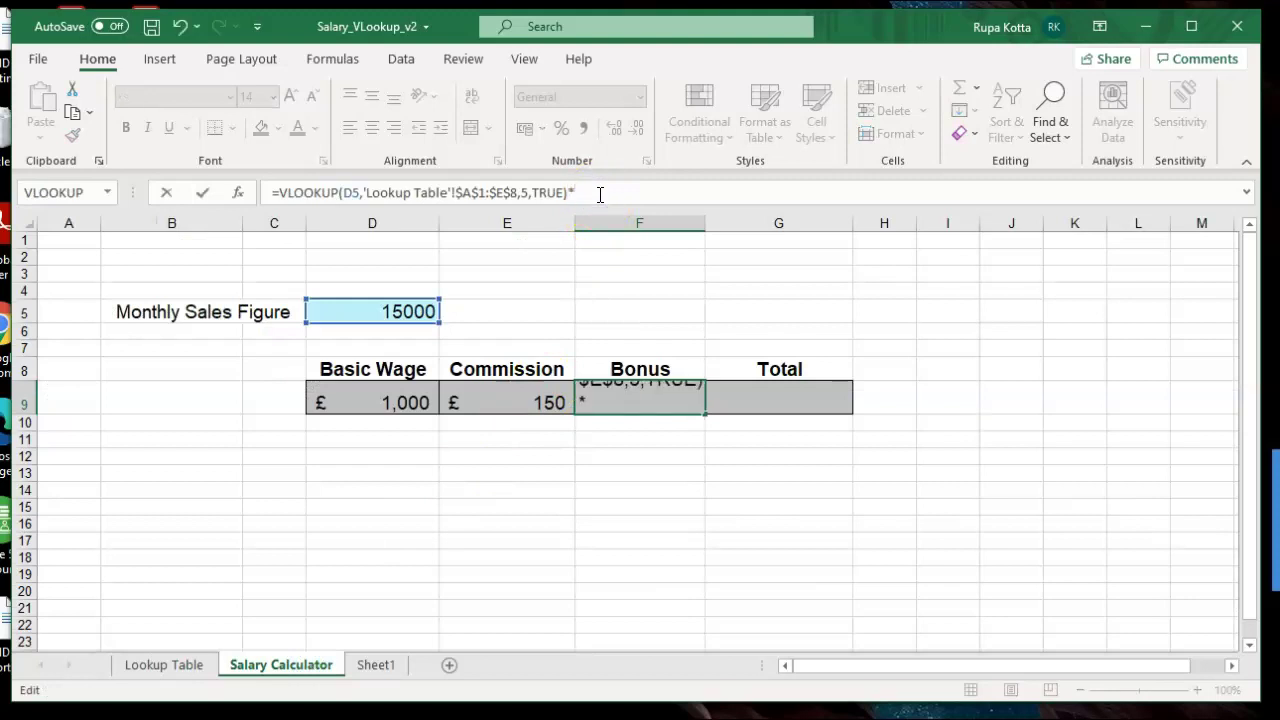
left_click(400, 308)
key("Tab")
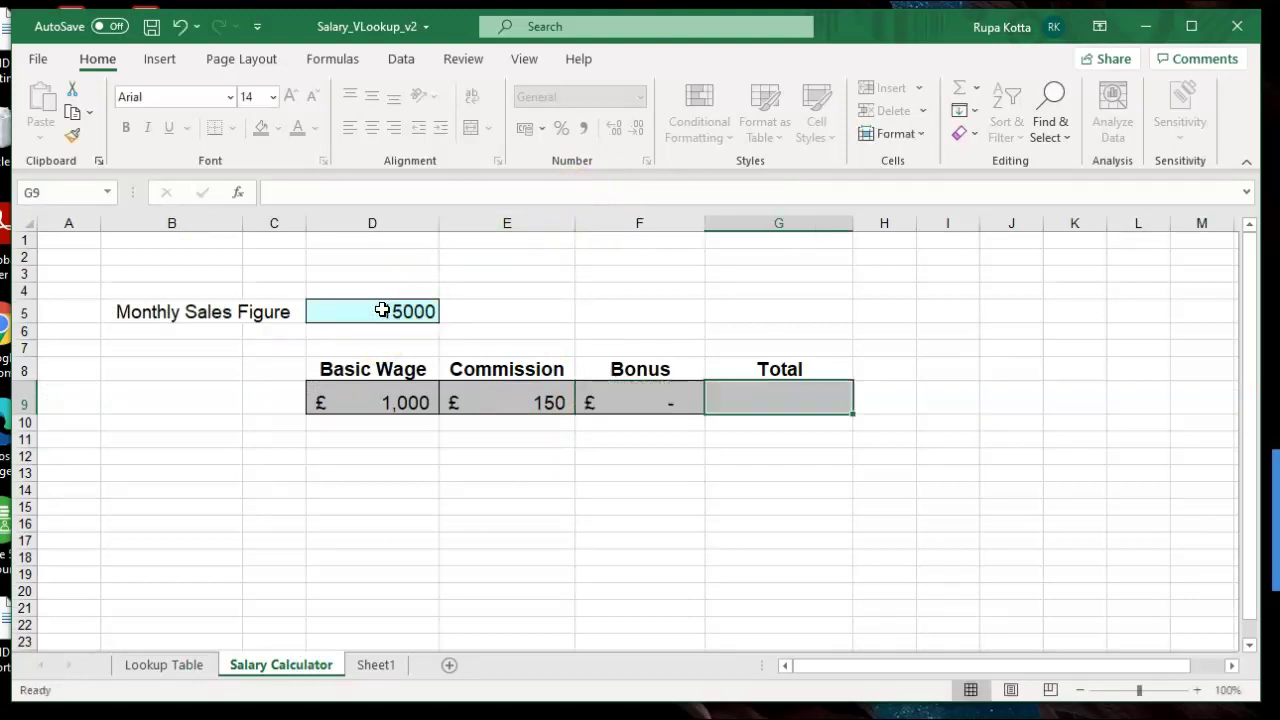
left_click(670, 408)
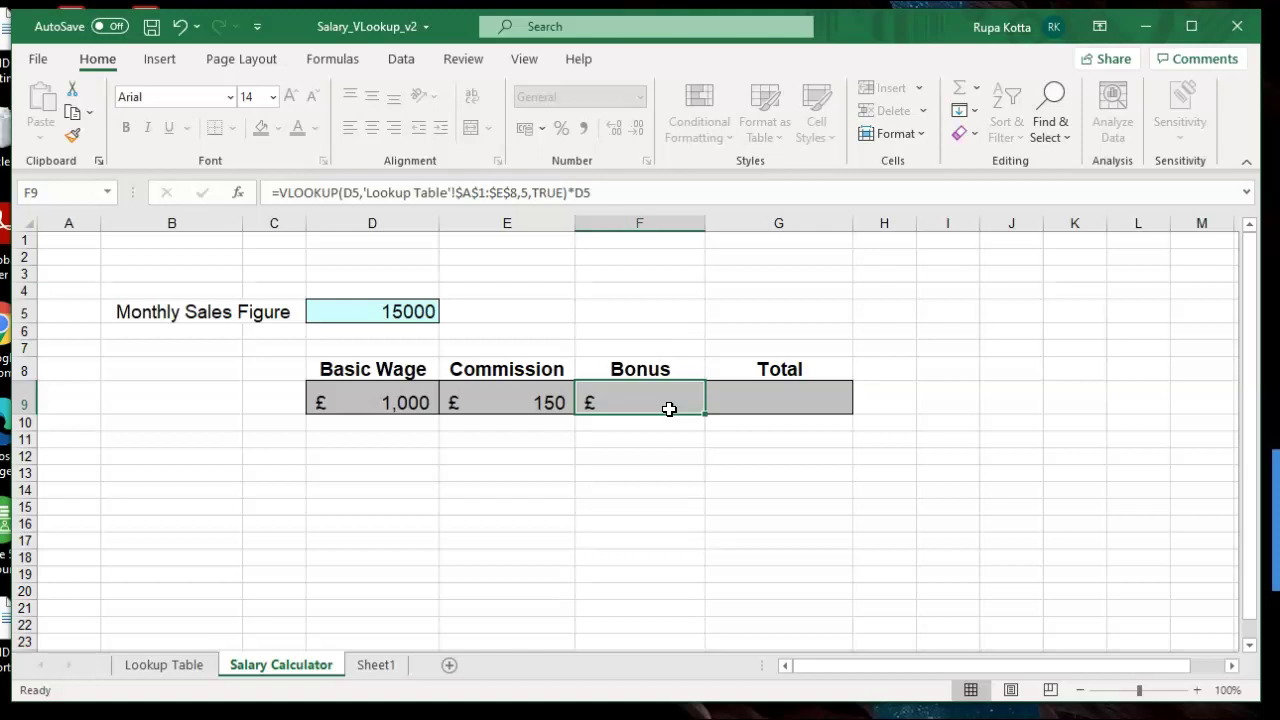
right_click(669, 409)
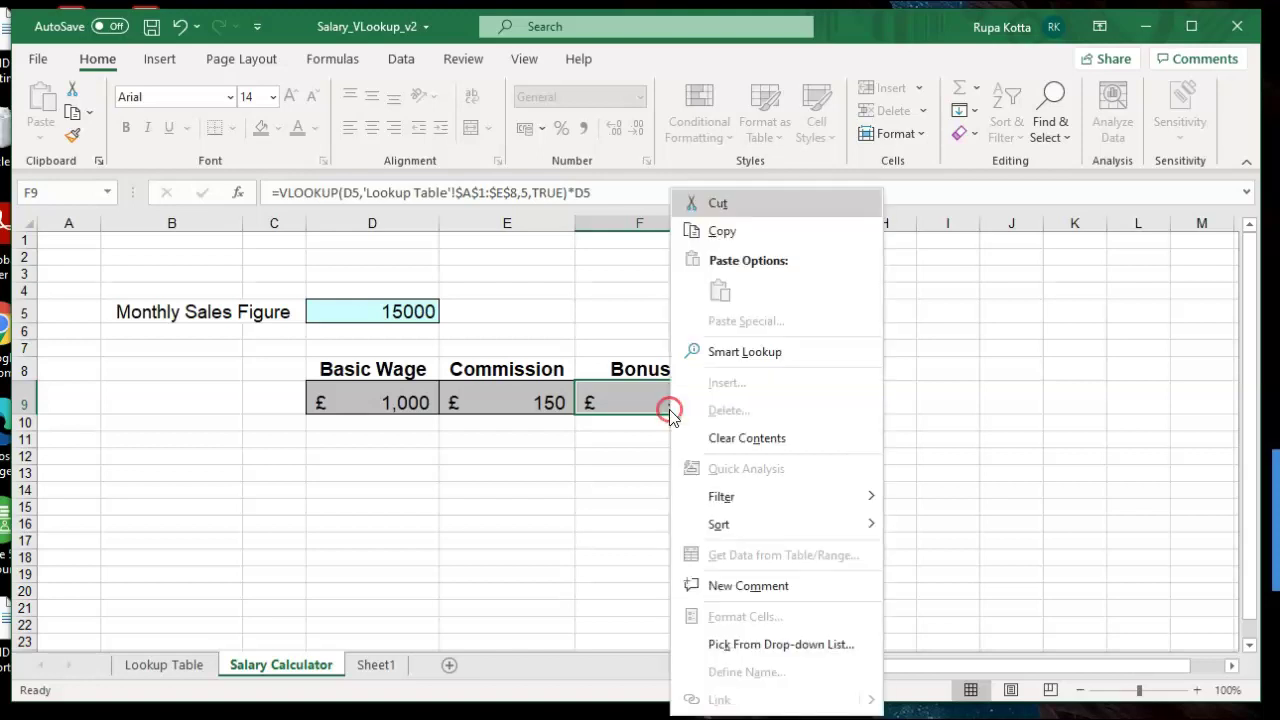
left_click(517, 549)
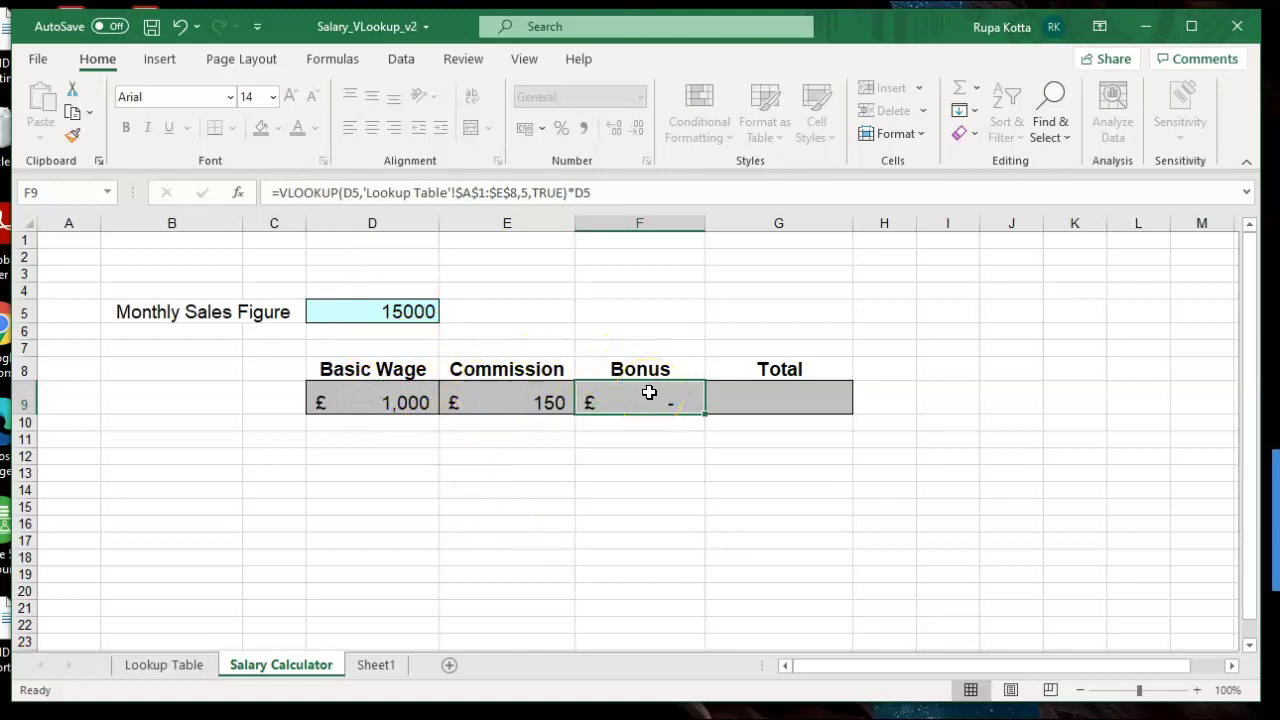
- Calculate the Total in G9 by summing the basic wage, commission and bonus in D9:F9
left_click(733, 400)
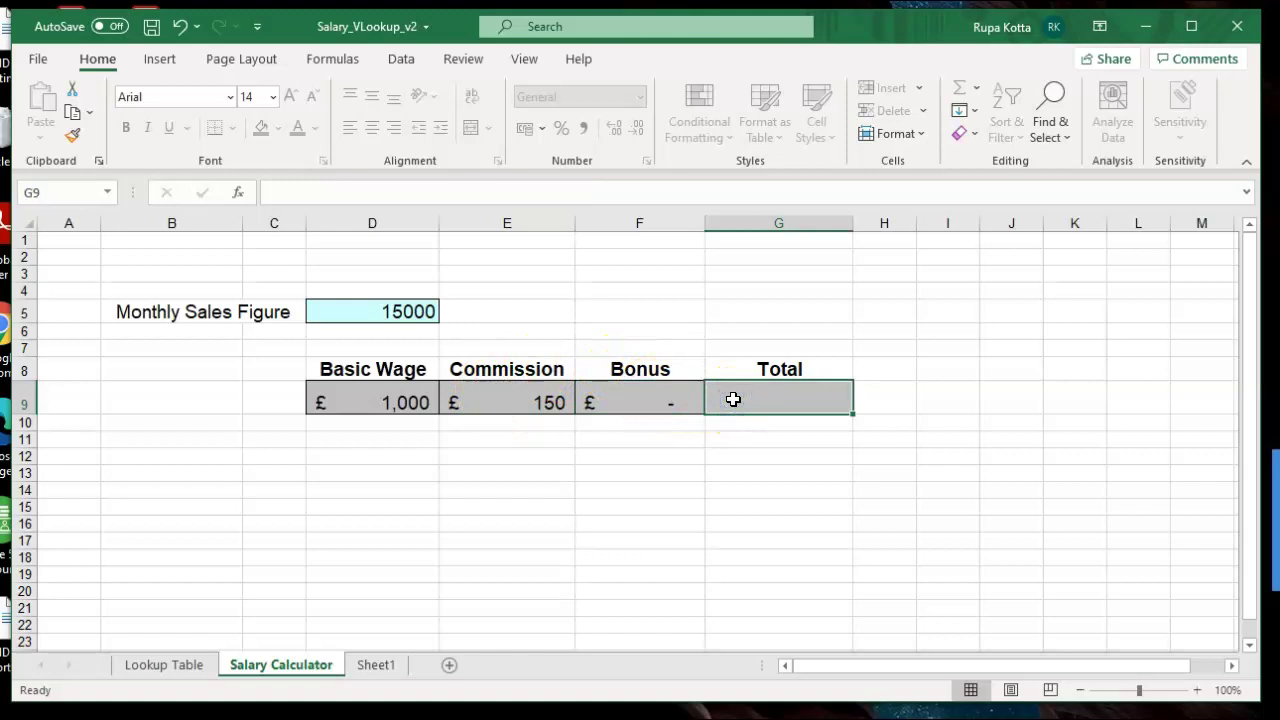
type("=")
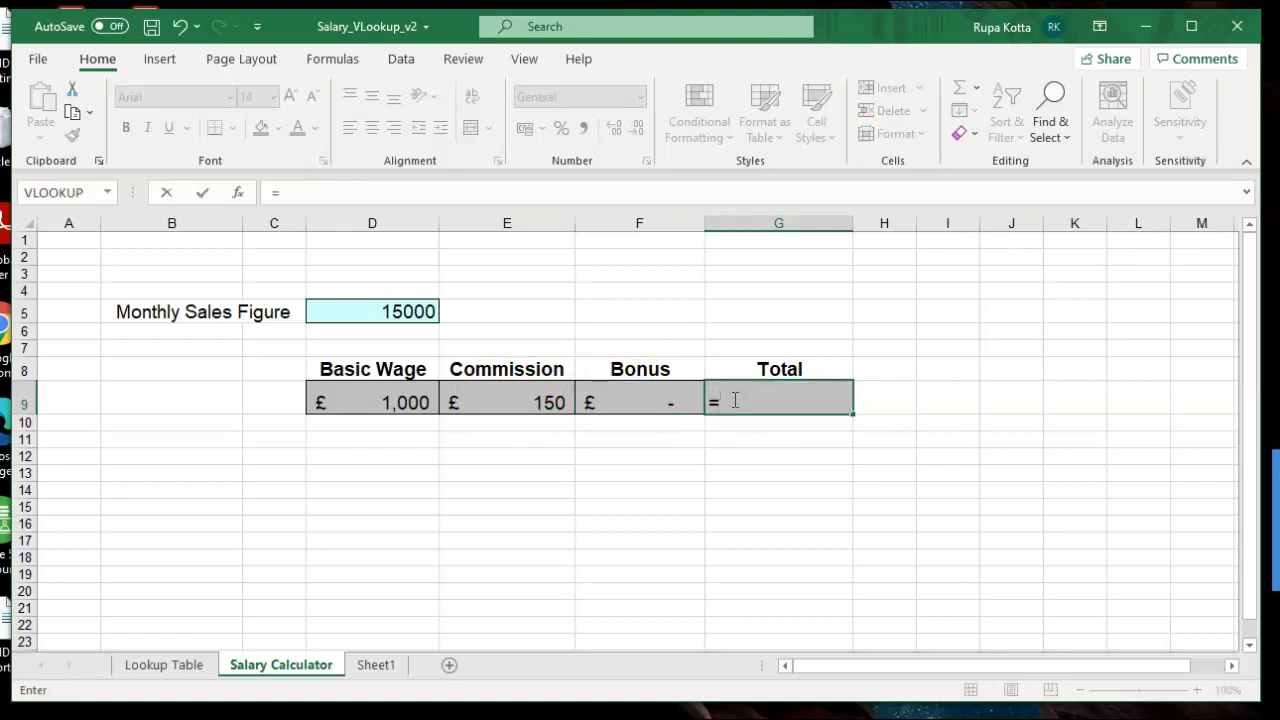
type("sum")
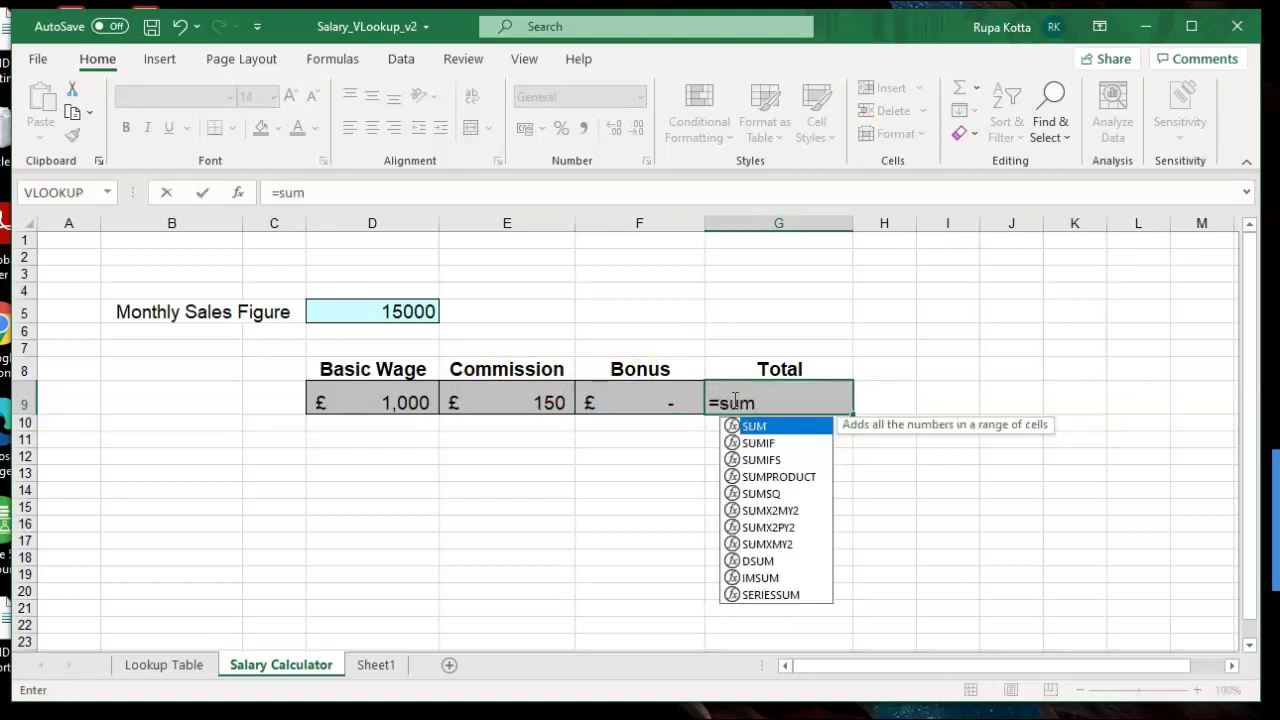
type("(")
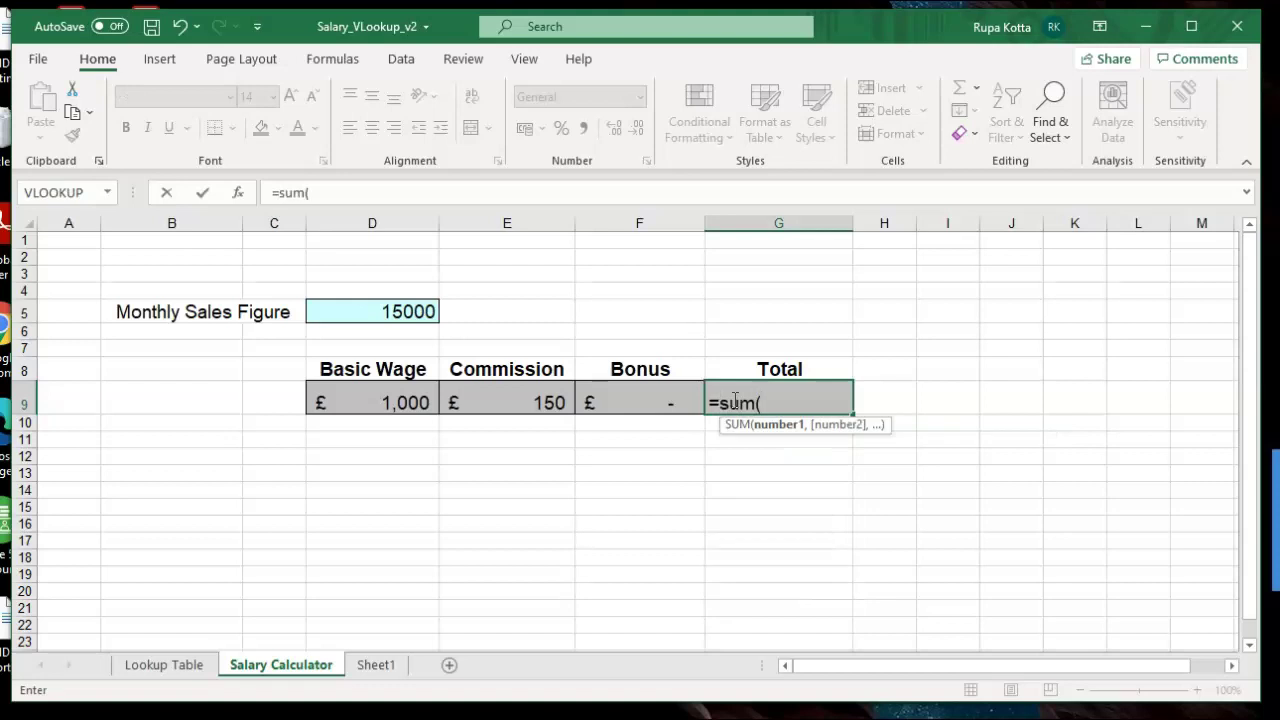
left_click(389, 404)
left_click_drag(389, 404, 652, 403)
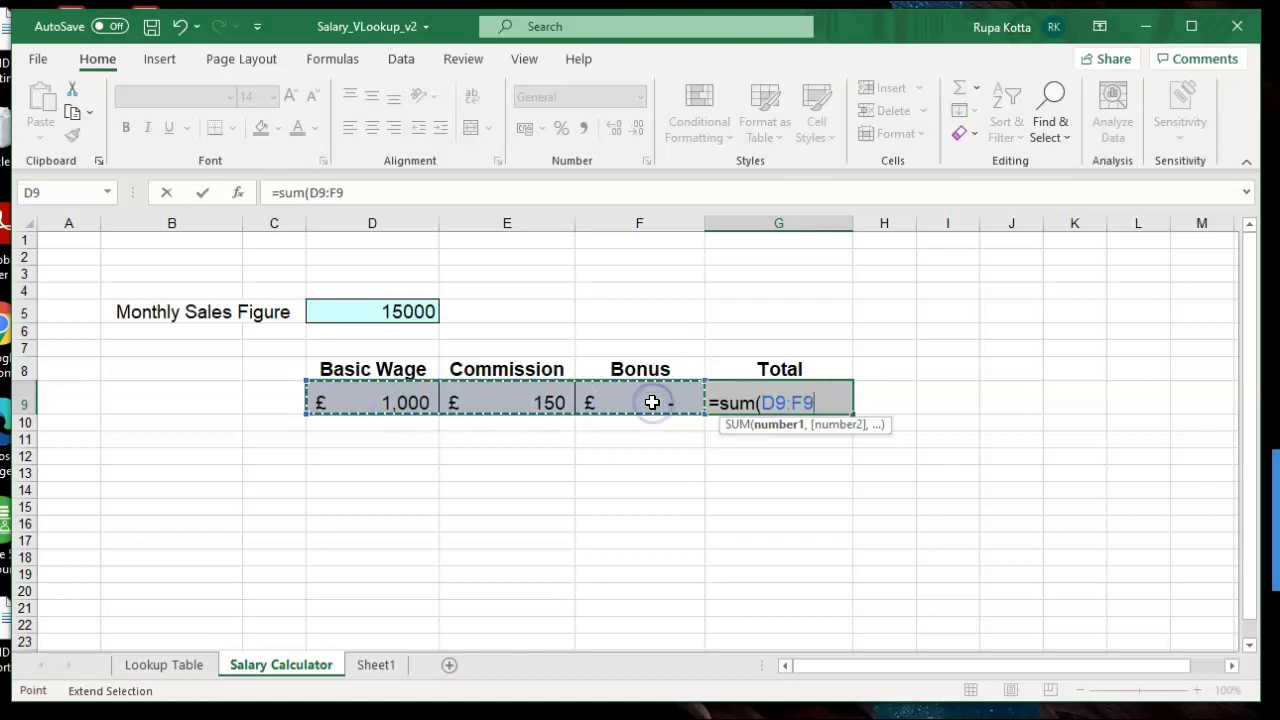
type(")")
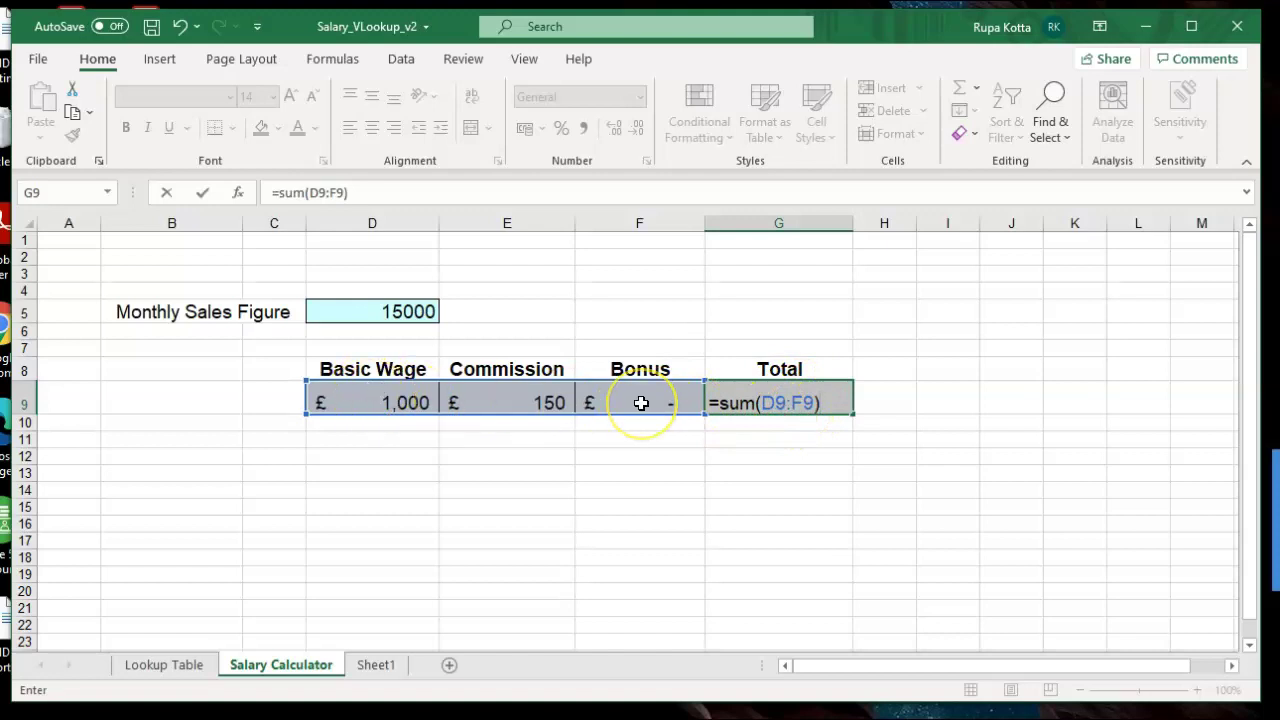
key("Return")
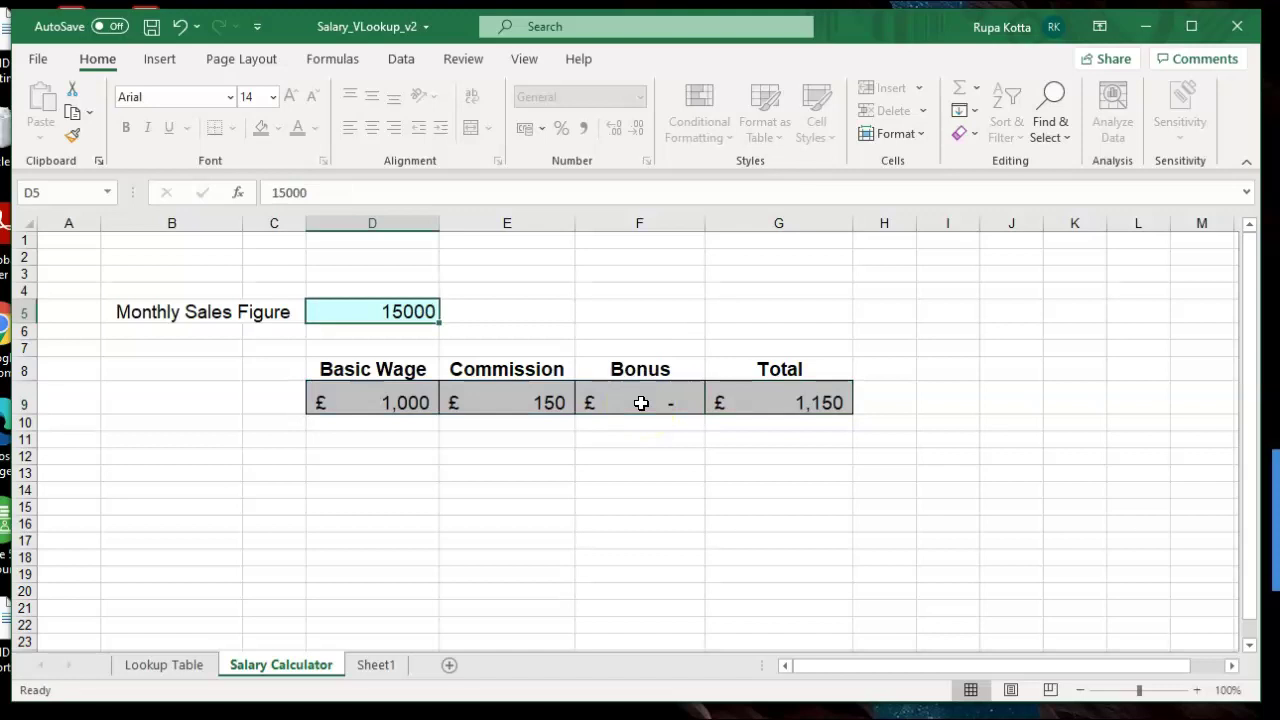
- Read the exercise instructions on Sheet1 and change the monthly sales figure in D5 of Salary Calculator to 75000
left_click(380, 666)
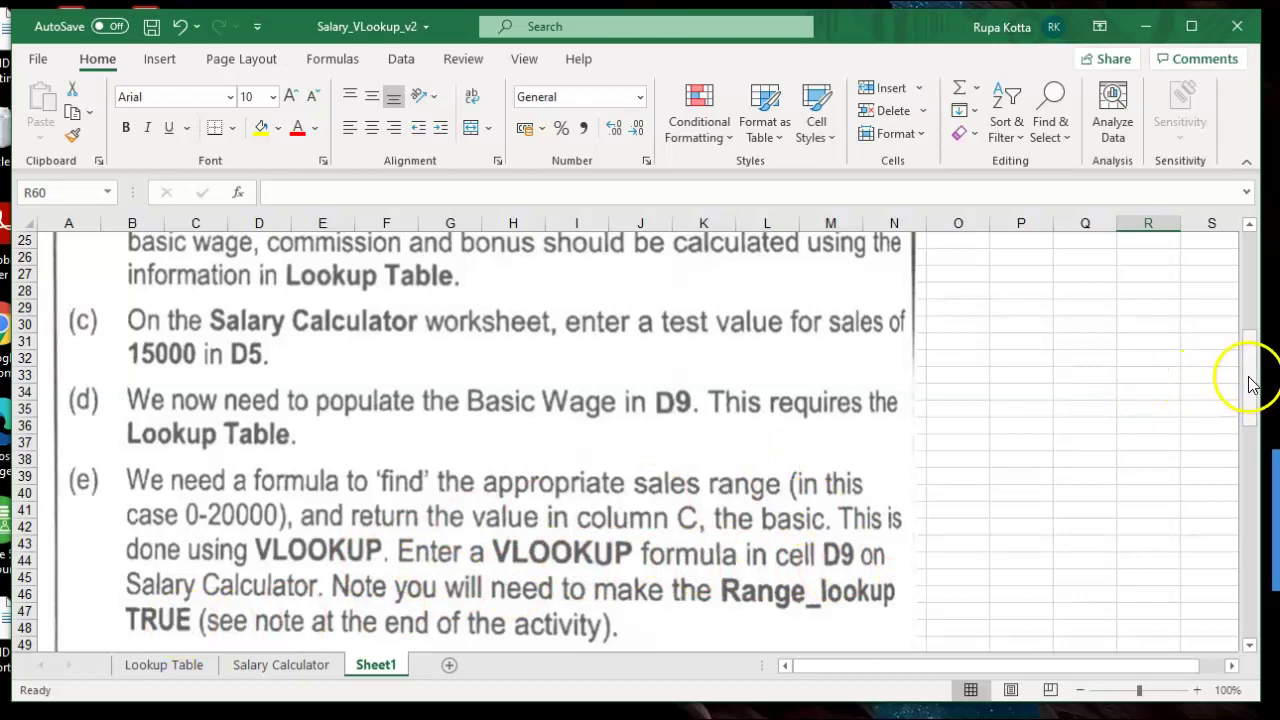
left_click_drag(1249, 372, 1251, 453)
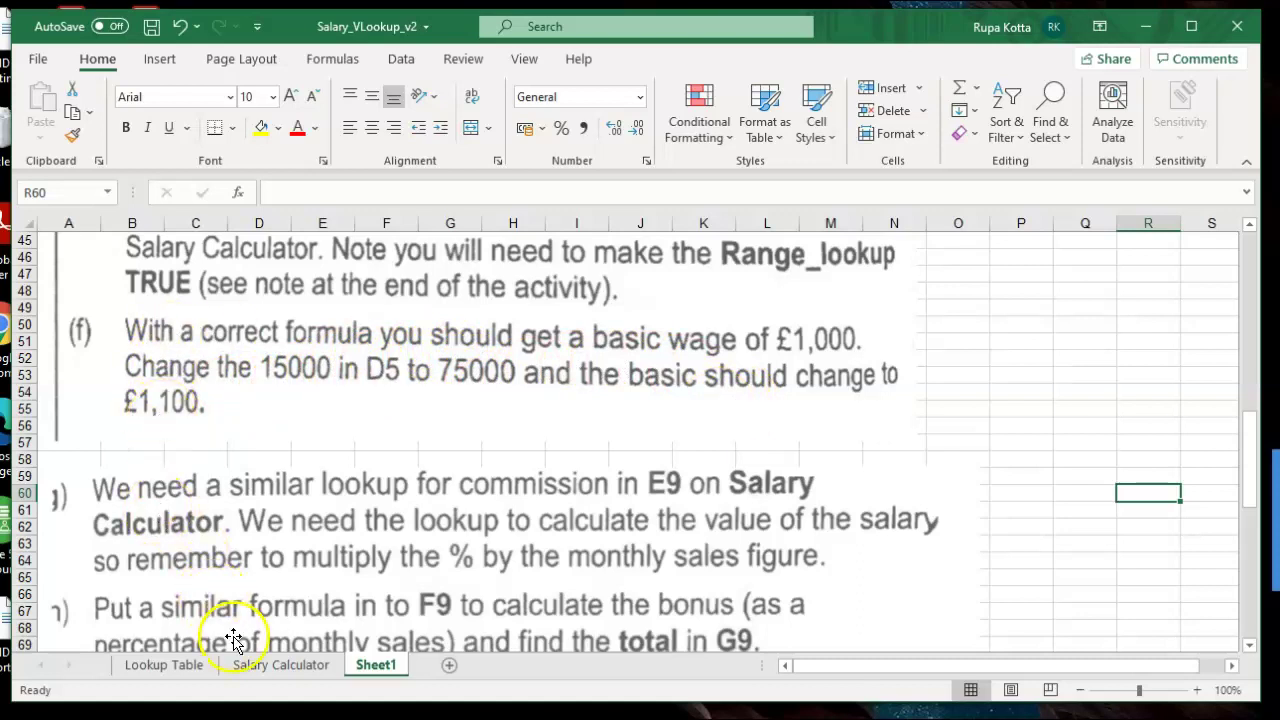
left_click(252, 668)
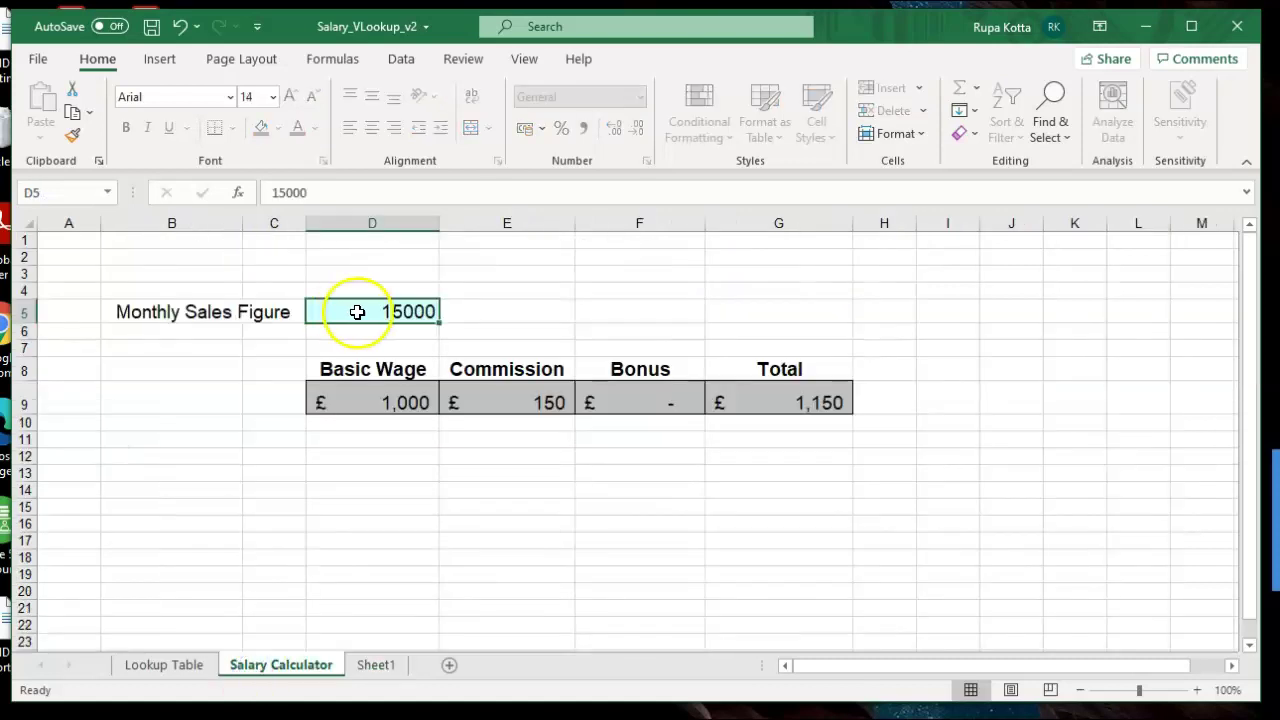
type("75")
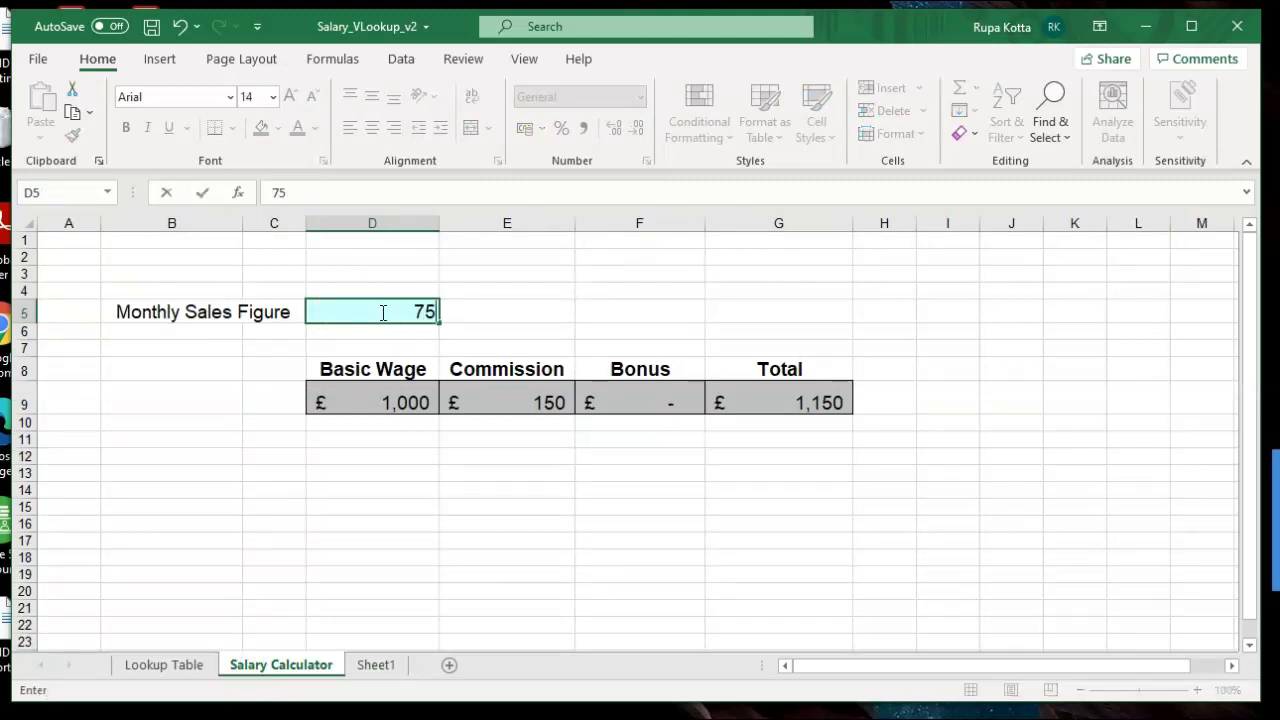
key("Return")
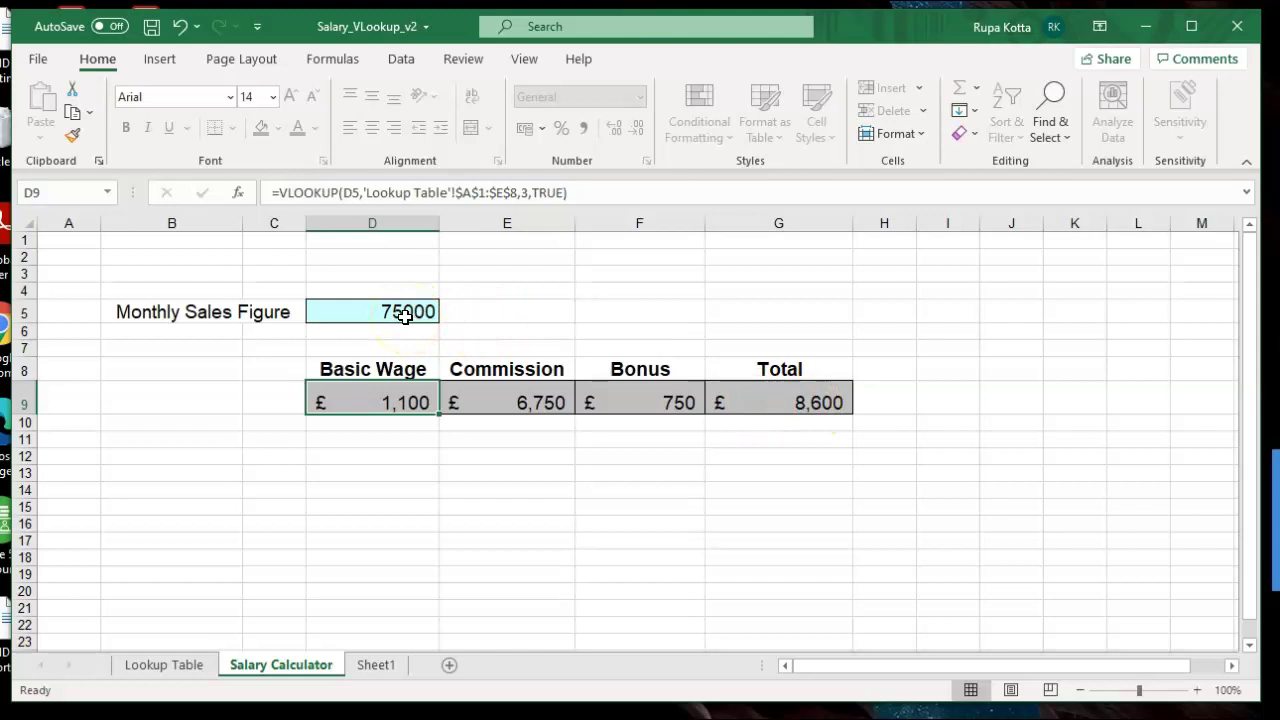
- Compare the calculated commission and bonus with the Lookup Table's rates, and inspect the Total formula in G9
left_click(162, 670)
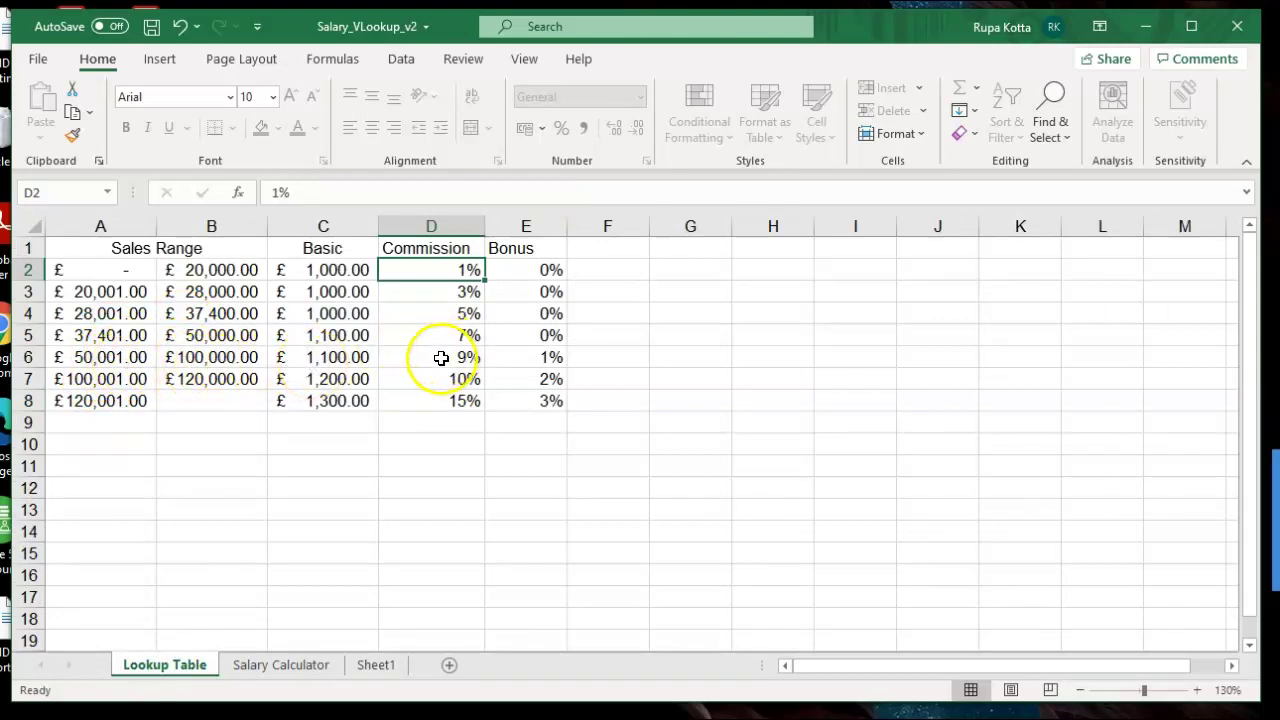
left_click(300, 662)
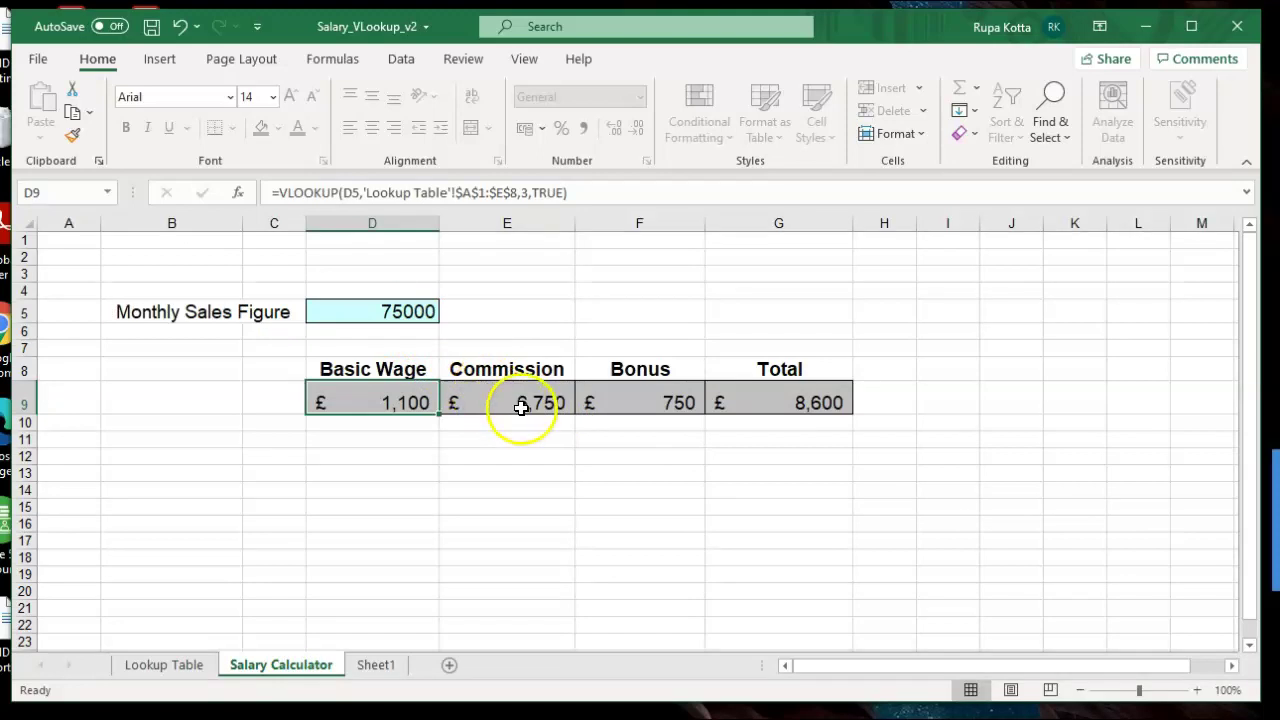
left_click(192, 672)
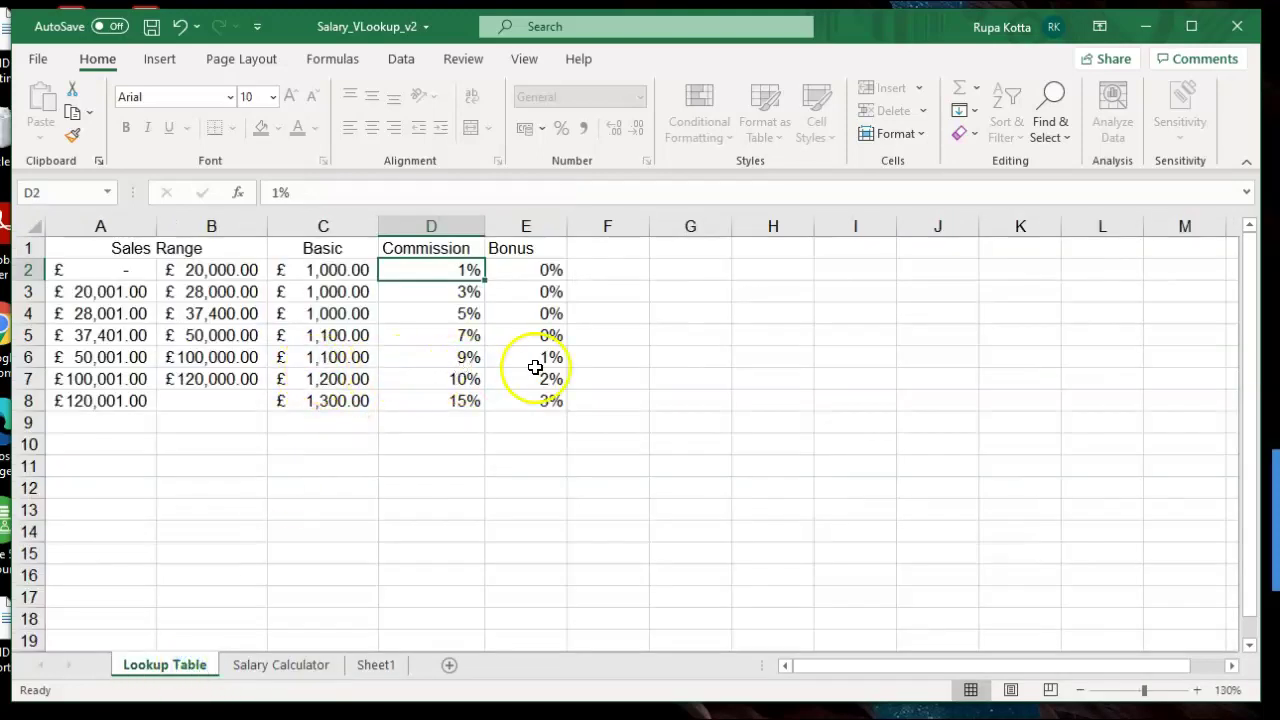
left_click(300, 665)
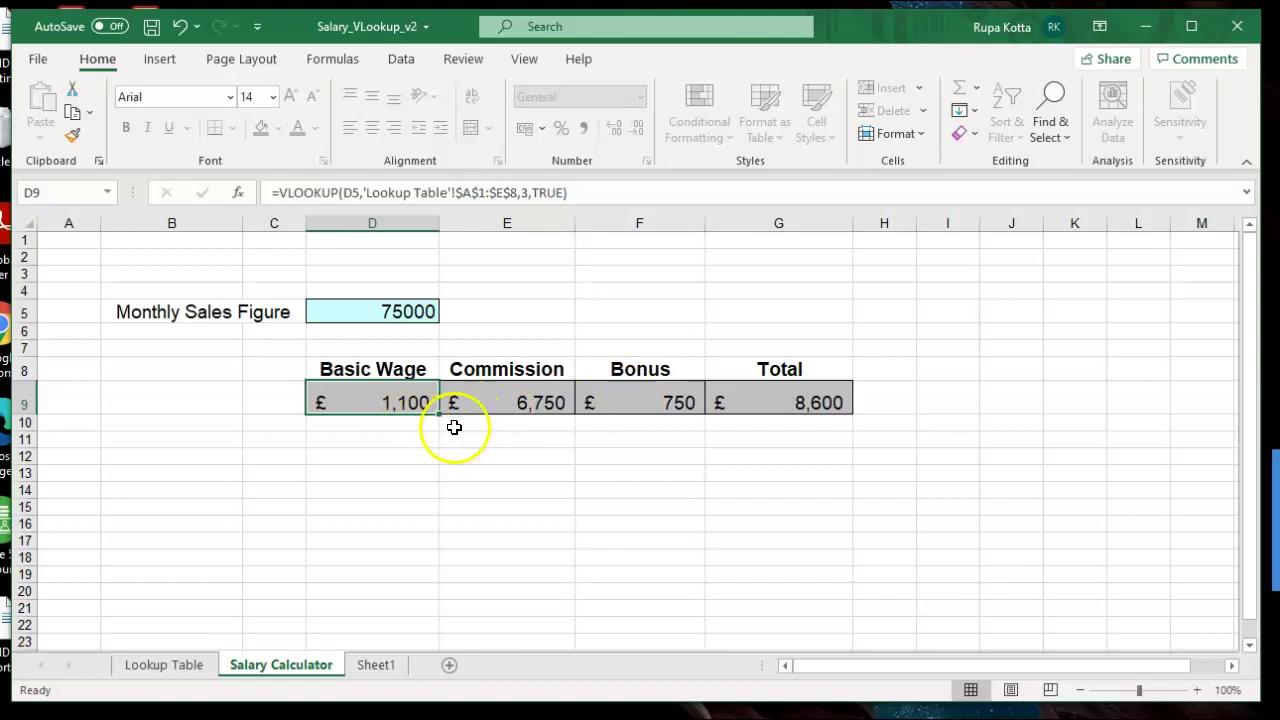
left_click(789, 402)
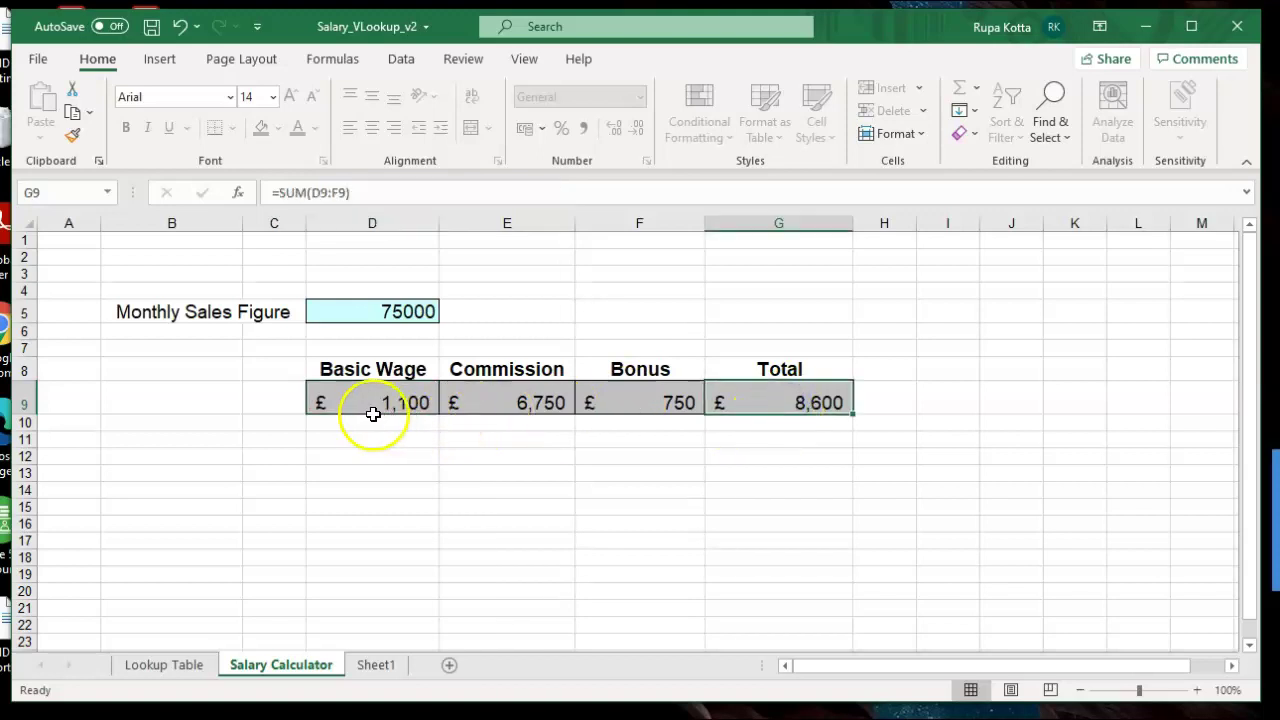
- Check the Commission formula in E9 and the Bonus formula in F9 against the exercise instructions on Sheet1
left_click(376, 666)
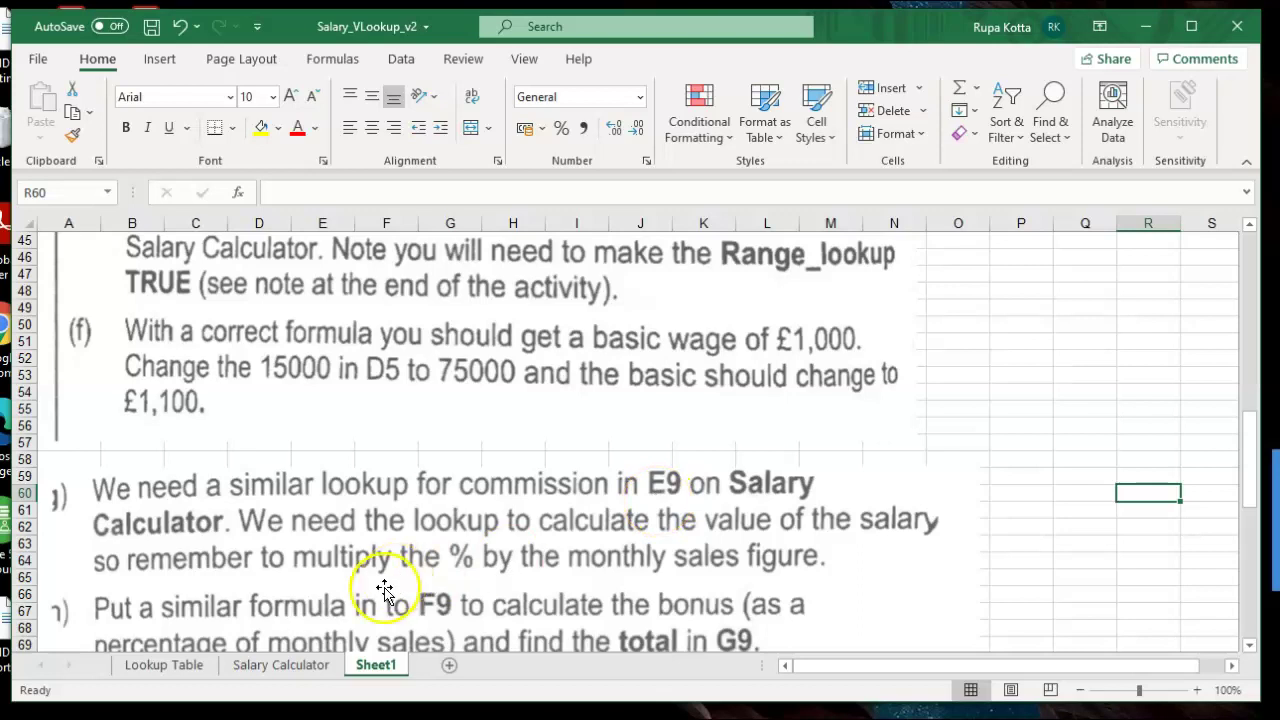
left_click(302, 665)
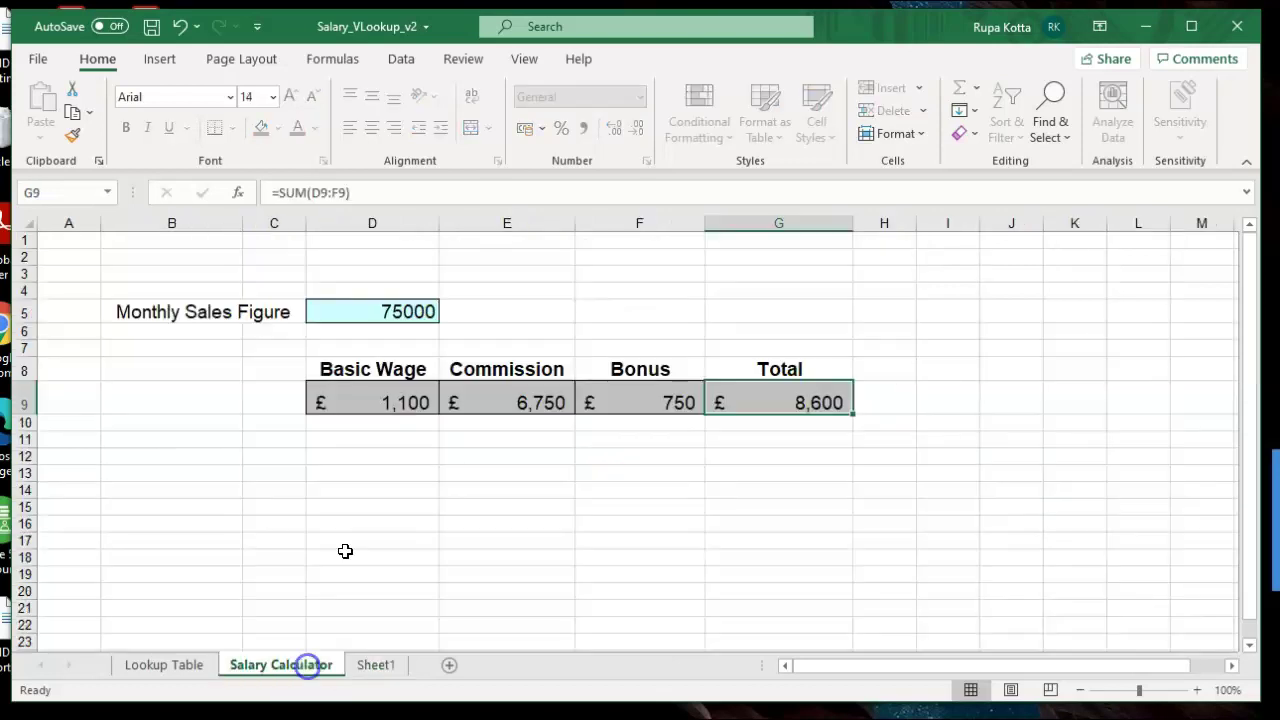
left_click(510, 402)
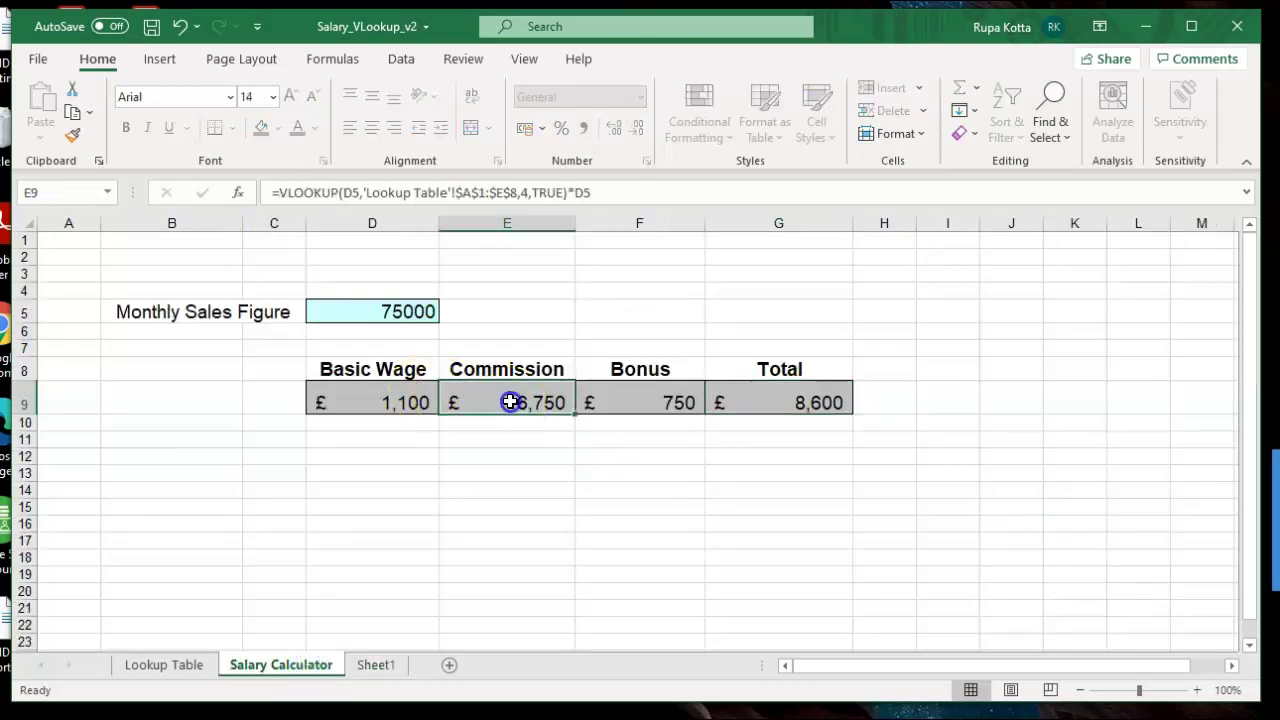
left_click(371, 668)
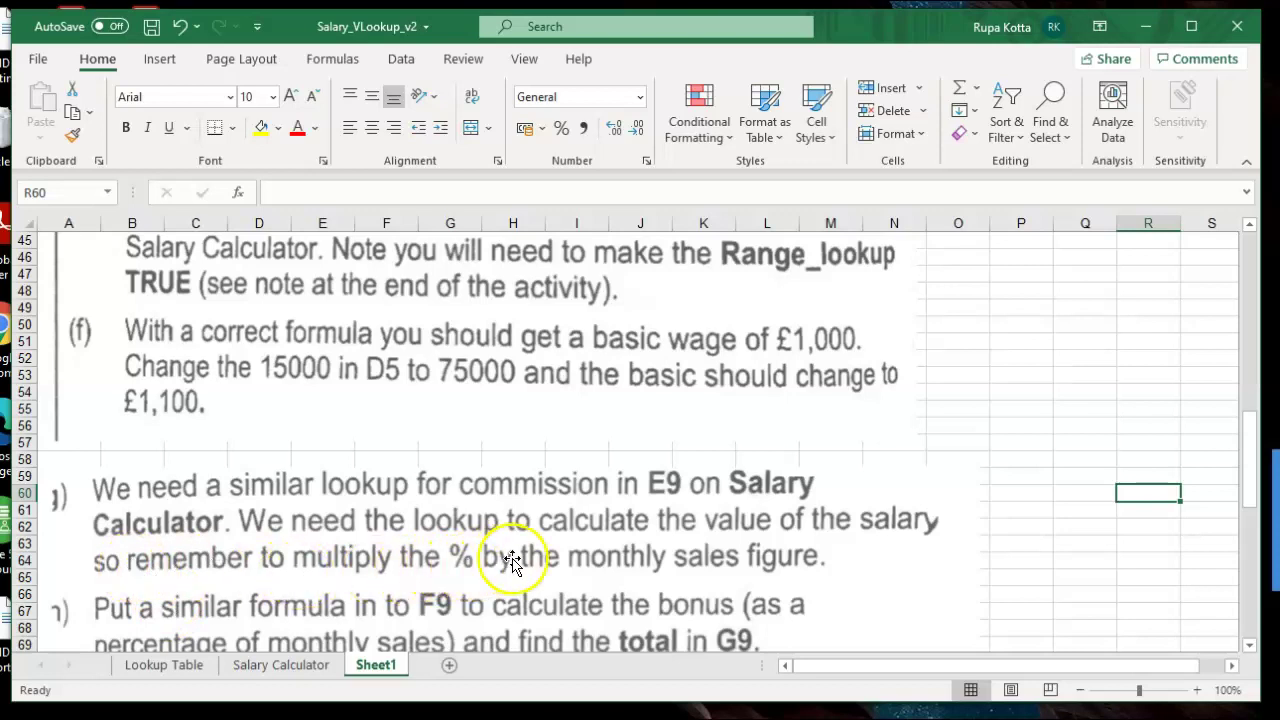
left_click(281, 665)
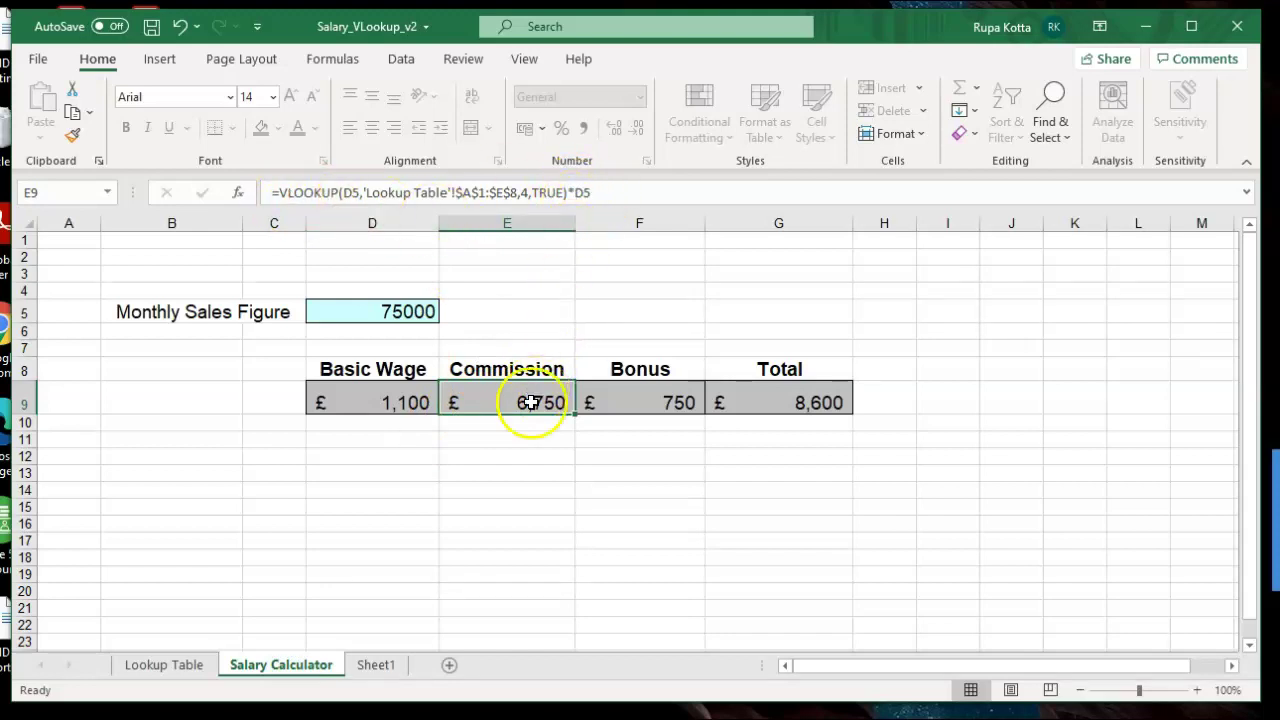
left_click(594, 399)
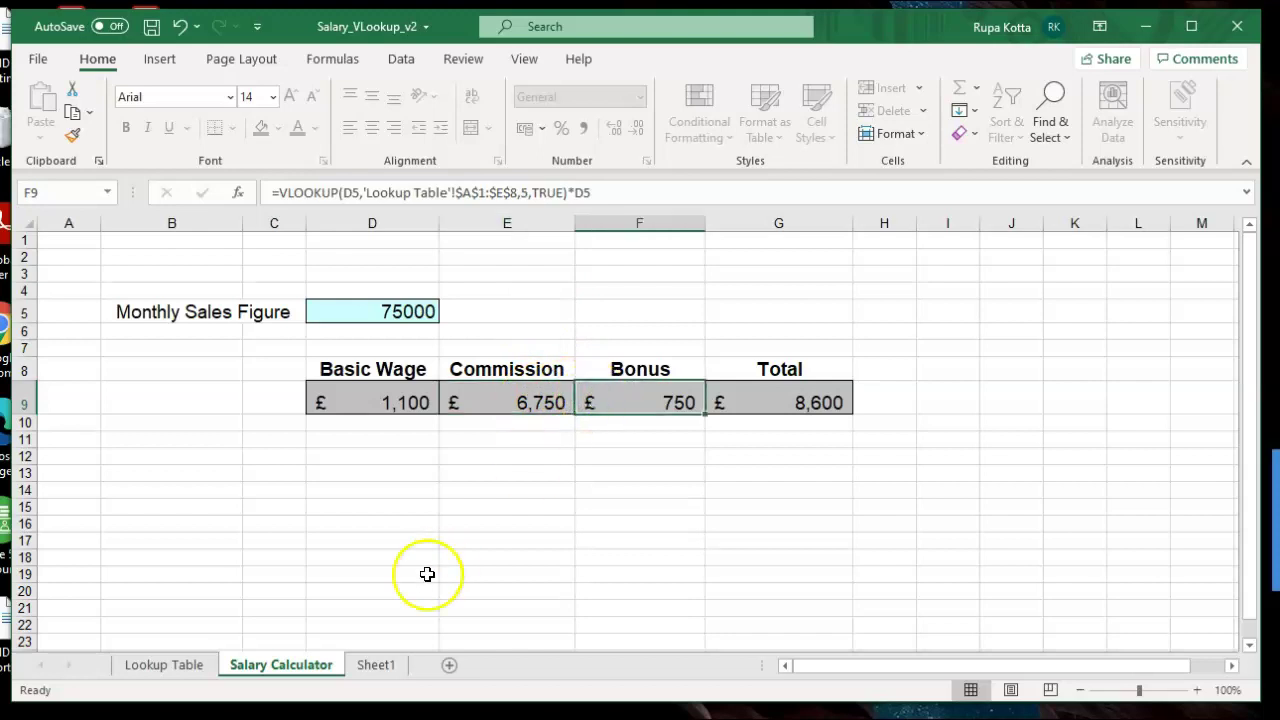
left_click(375, 668)
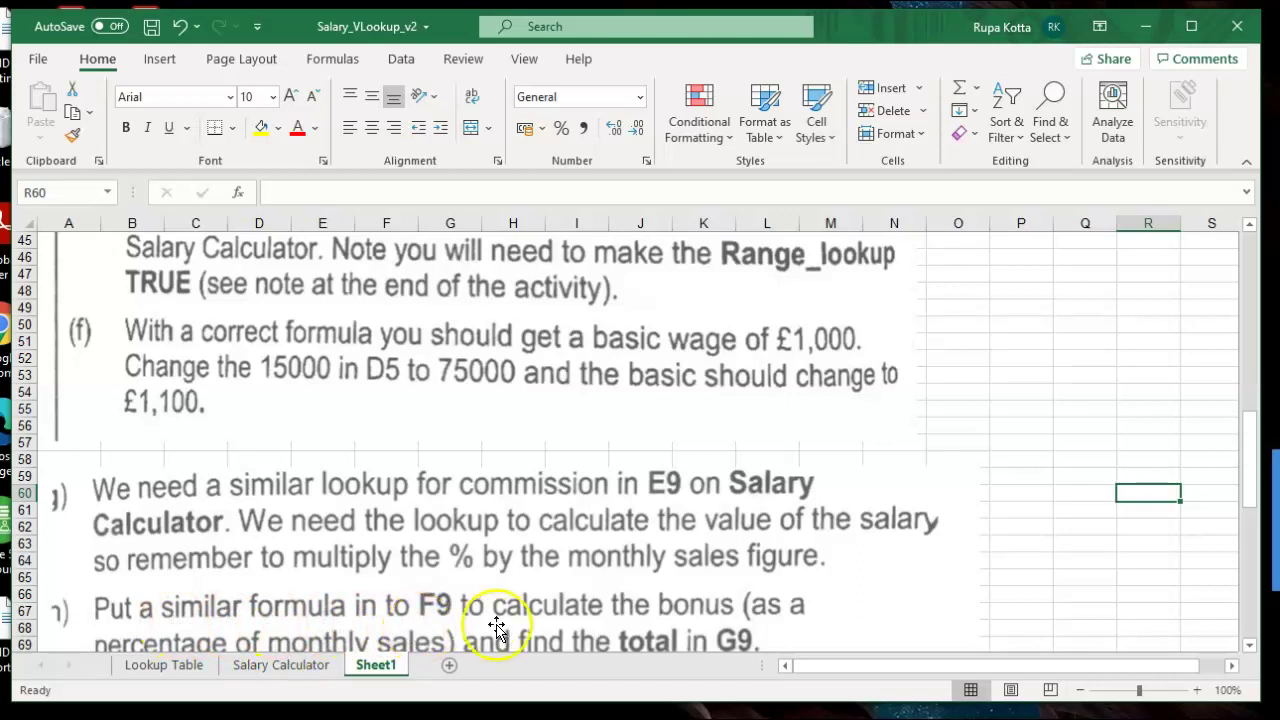
left_click(292, 665)
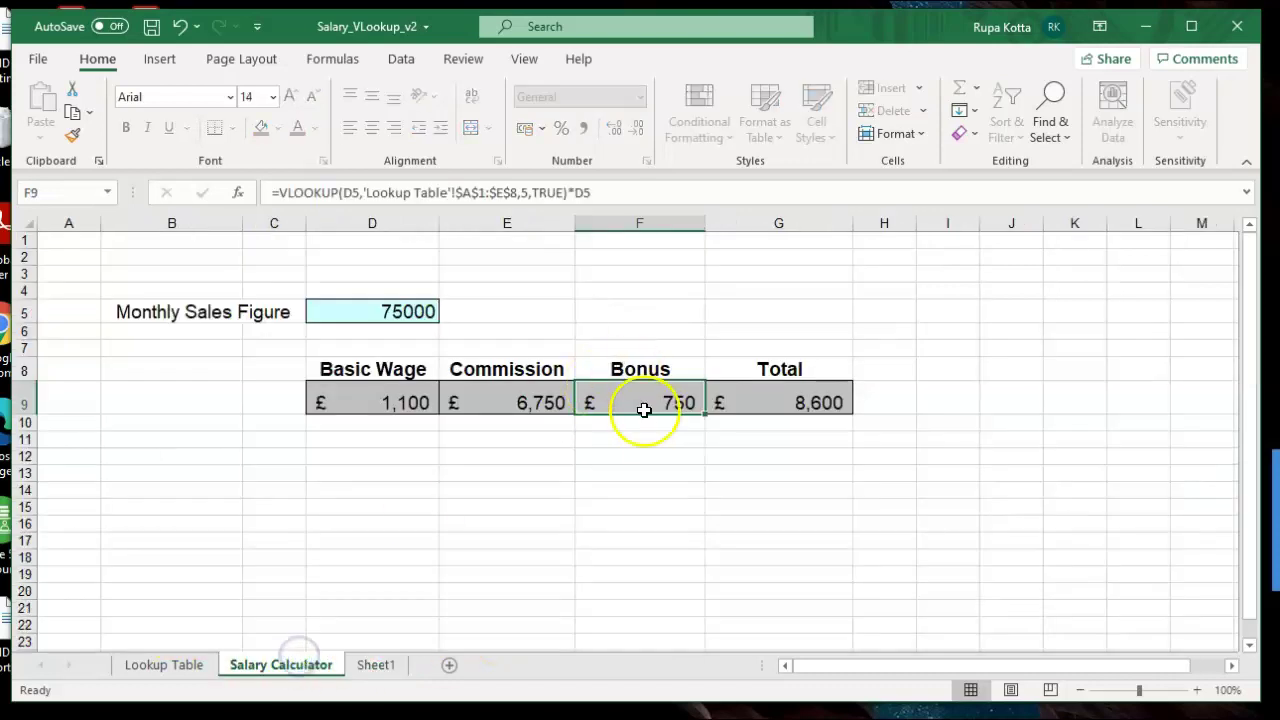
- Read the Sheet1 note on TRUE versus FALSE range lookups and relate it to the sales ranges in the Lookup Table
left_click(378, 667)
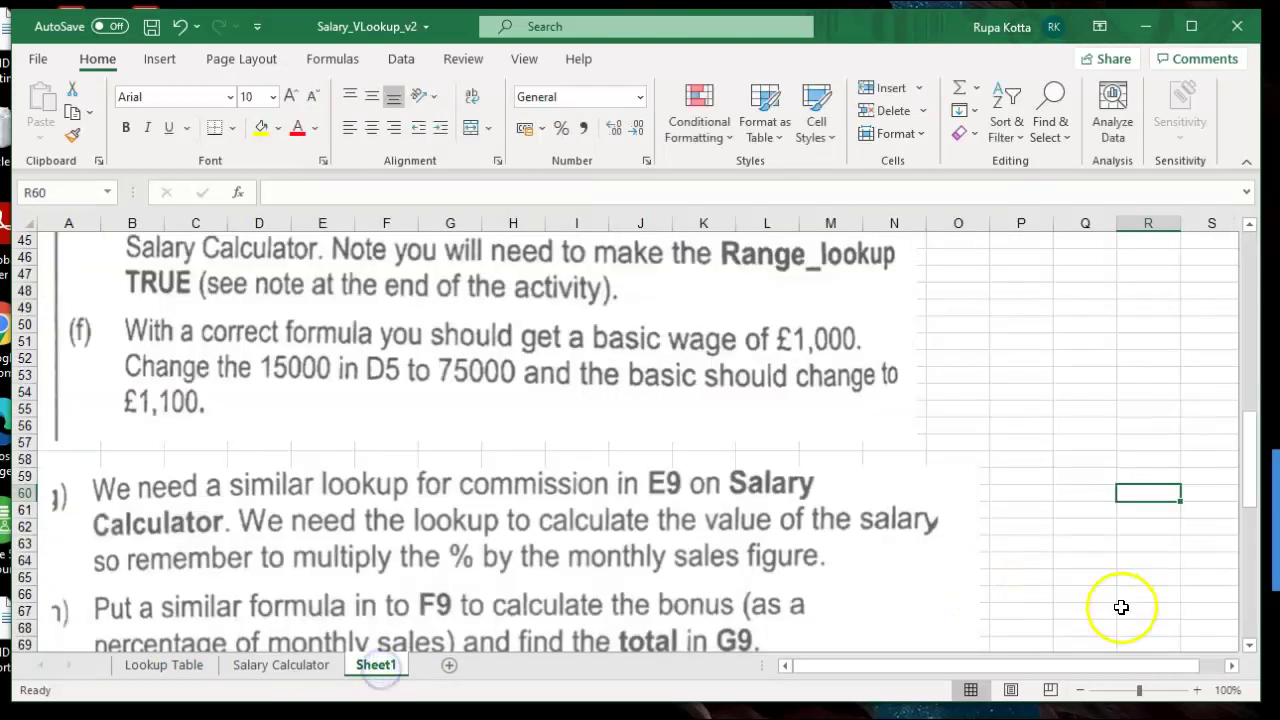
left_click_drag(1251, 651, 1251, 651)
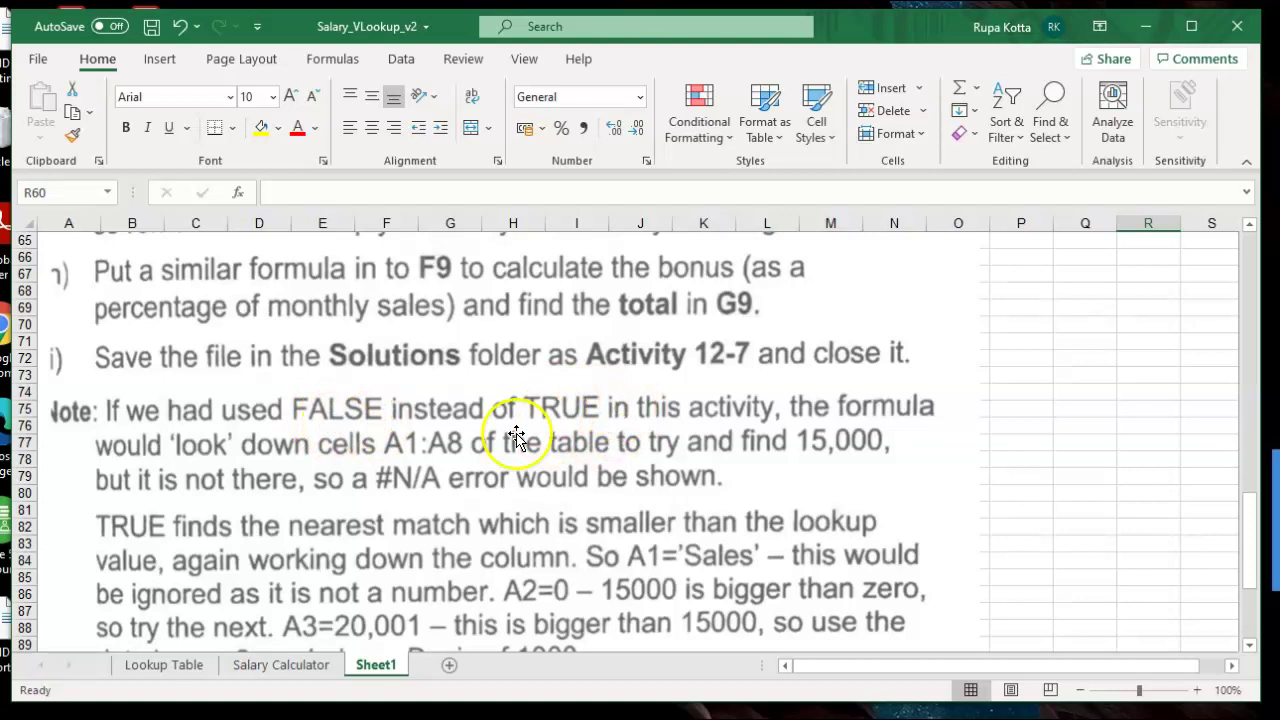
left_click(165, 665)
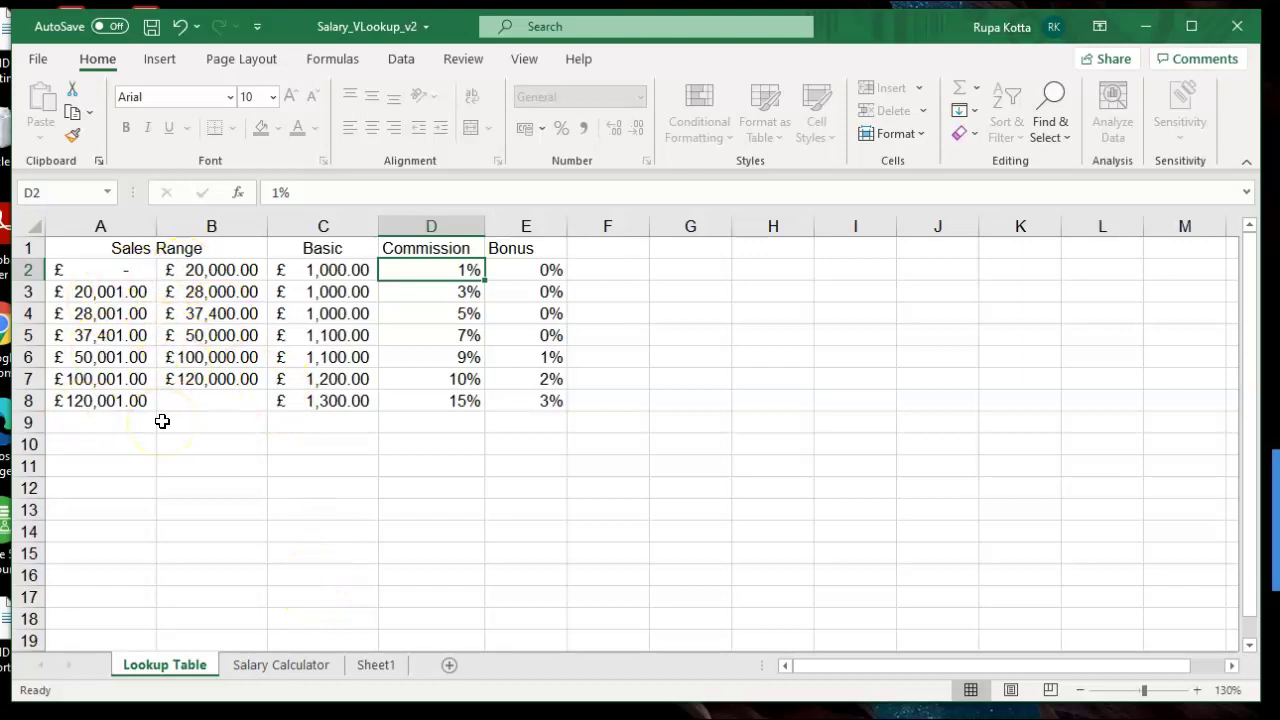
- Check the Lookup Table's sales ranges and test the salary calculator with a monthly sales figure of 110000 in D5
left_click(280, 665)
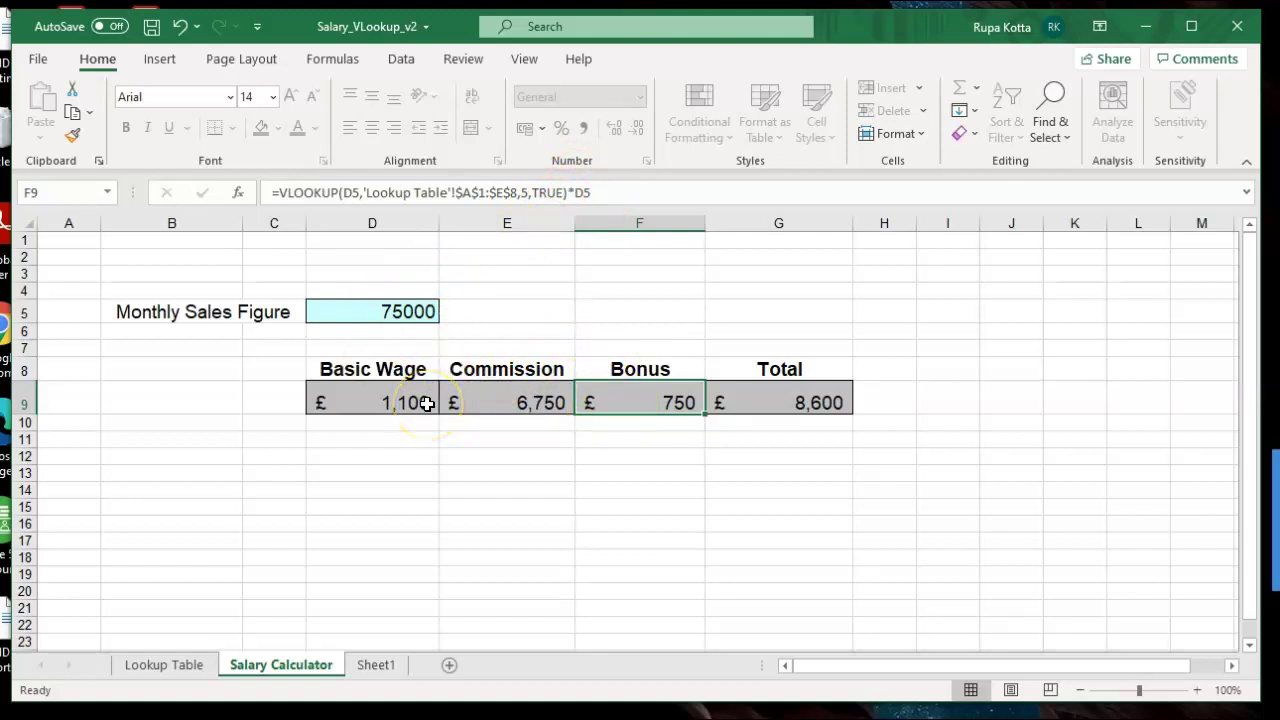
left_click(397, 313)
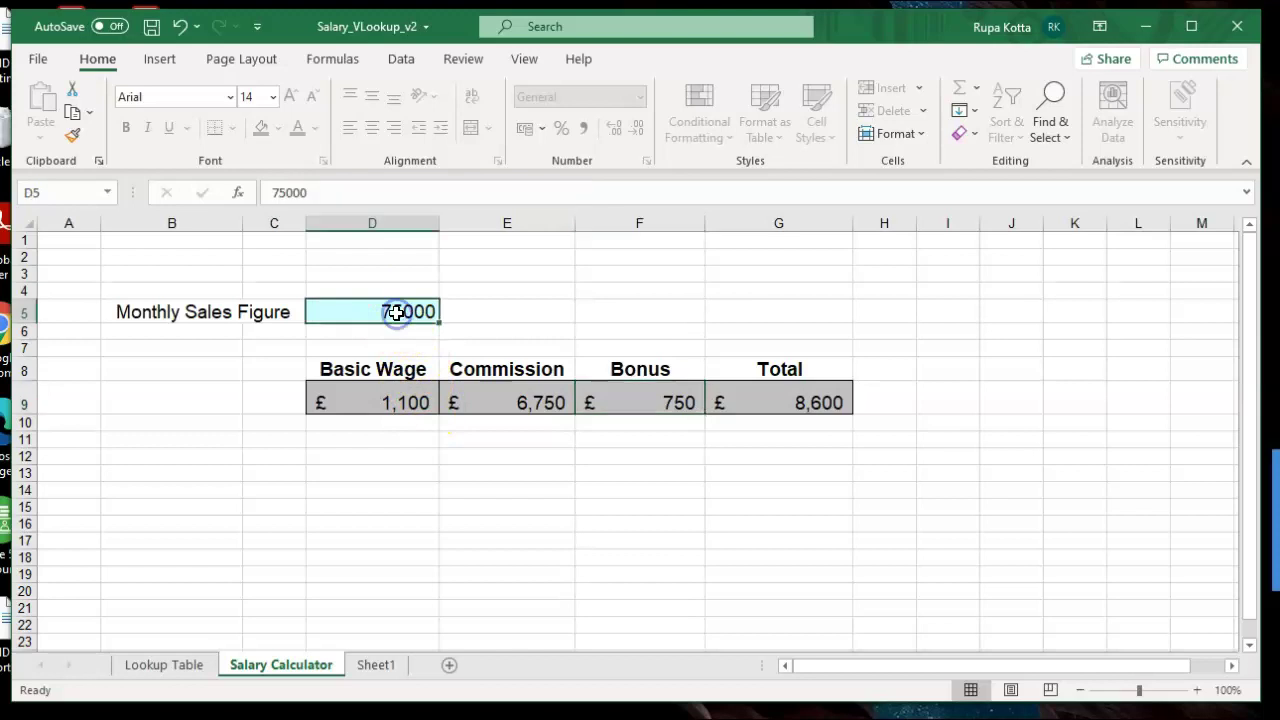
left_click(160, 665)
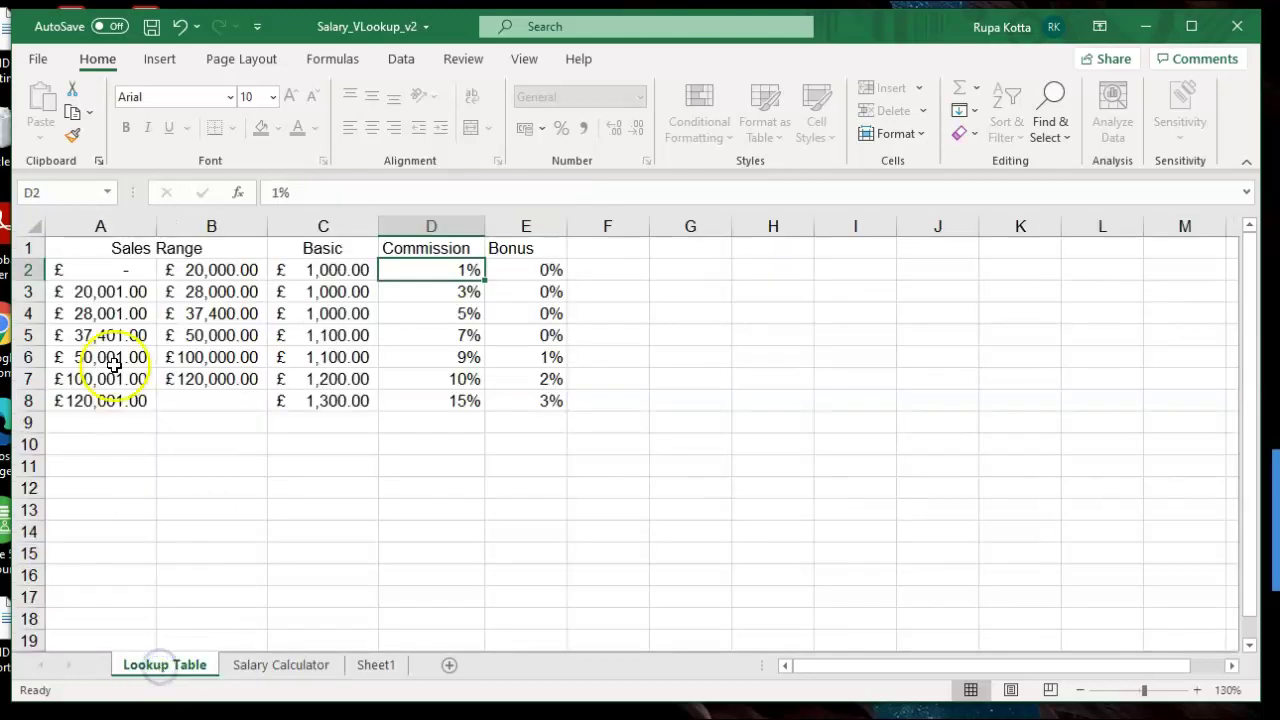
left_click(272, 674)
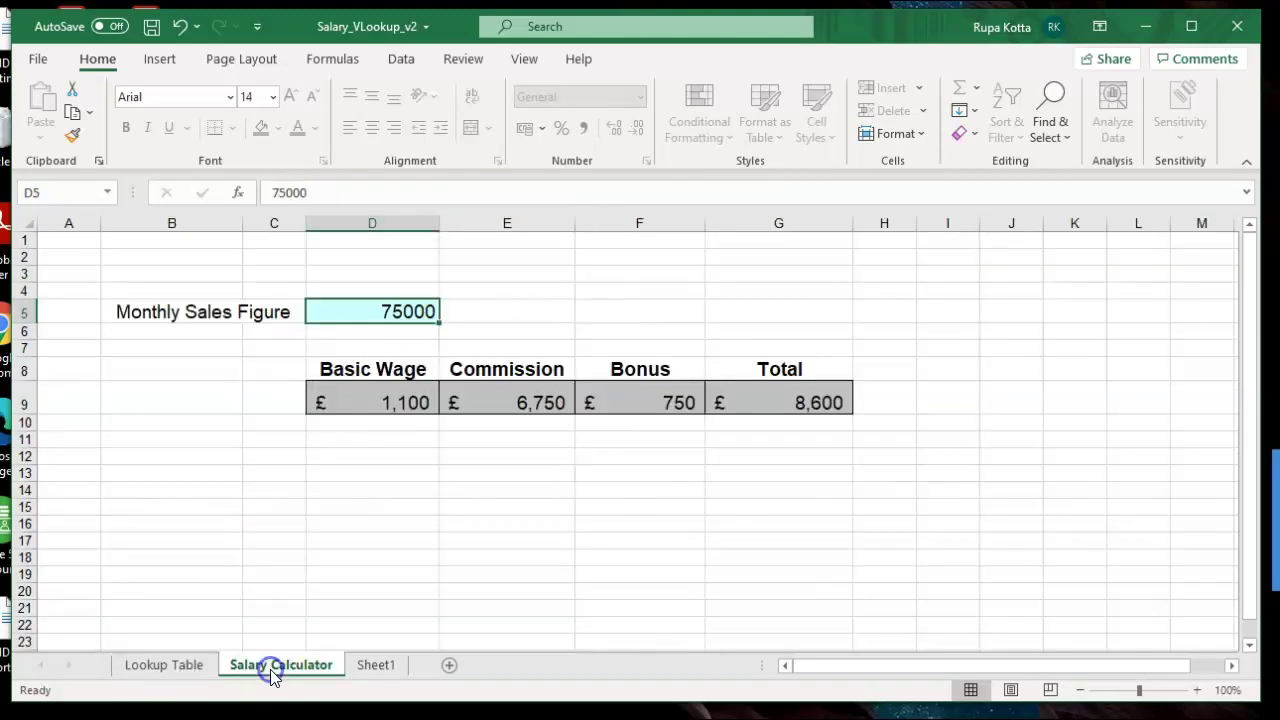
type("110")
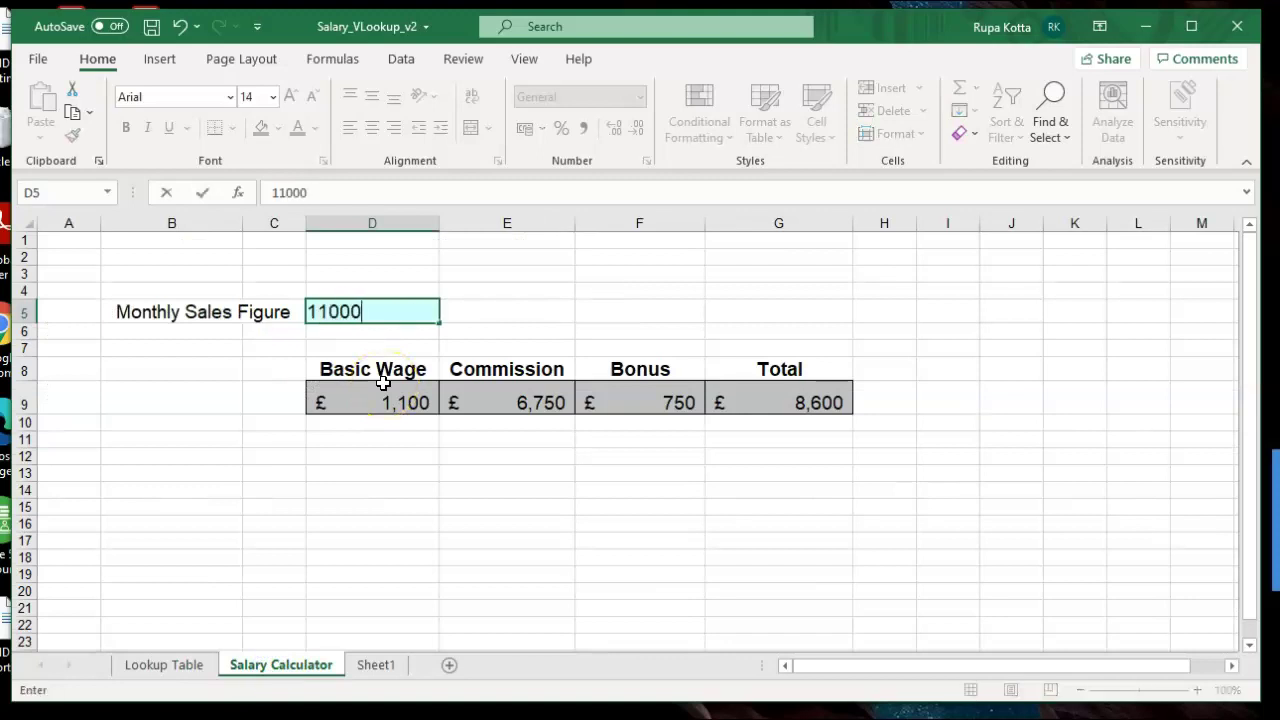
left_click(384, 387)
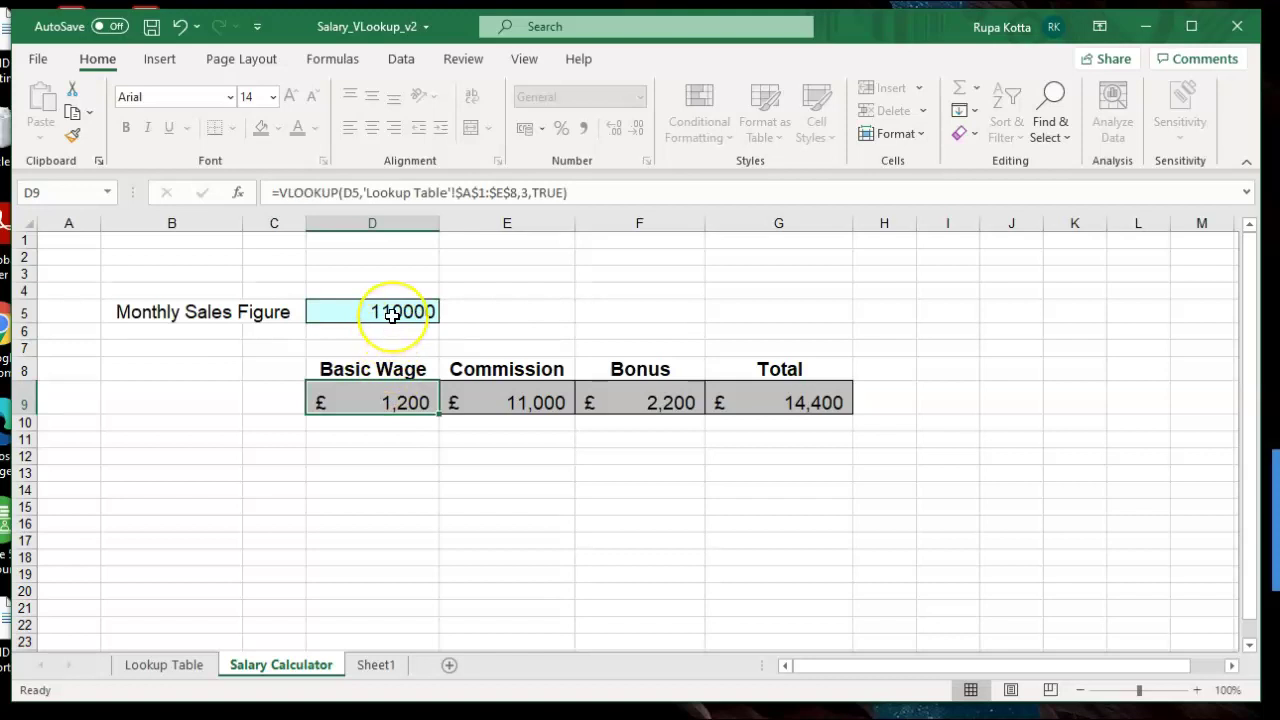
- Enter 1100 in the Basic Wage cell D9, replacing its formula
type("1")
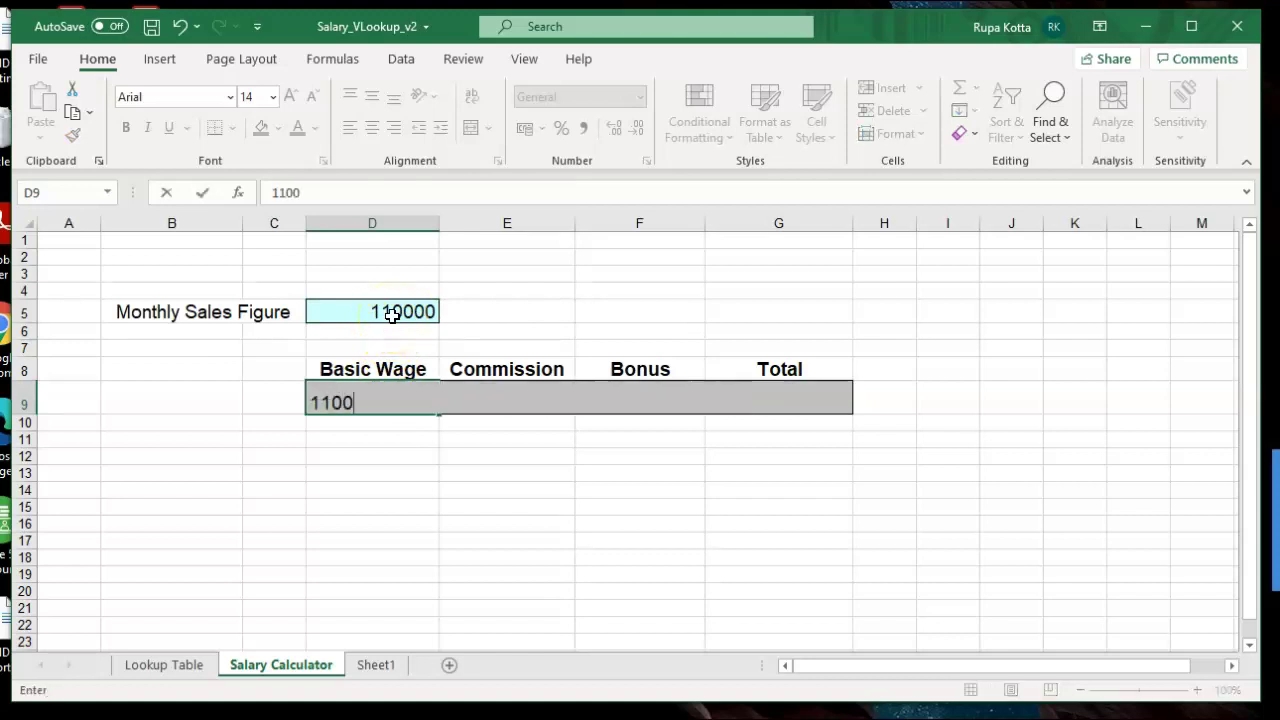
type("100")
left_click(392, 314)
- Test a monthly sales figure of 10000 in D5, and set the figure back to 75000
type("1")
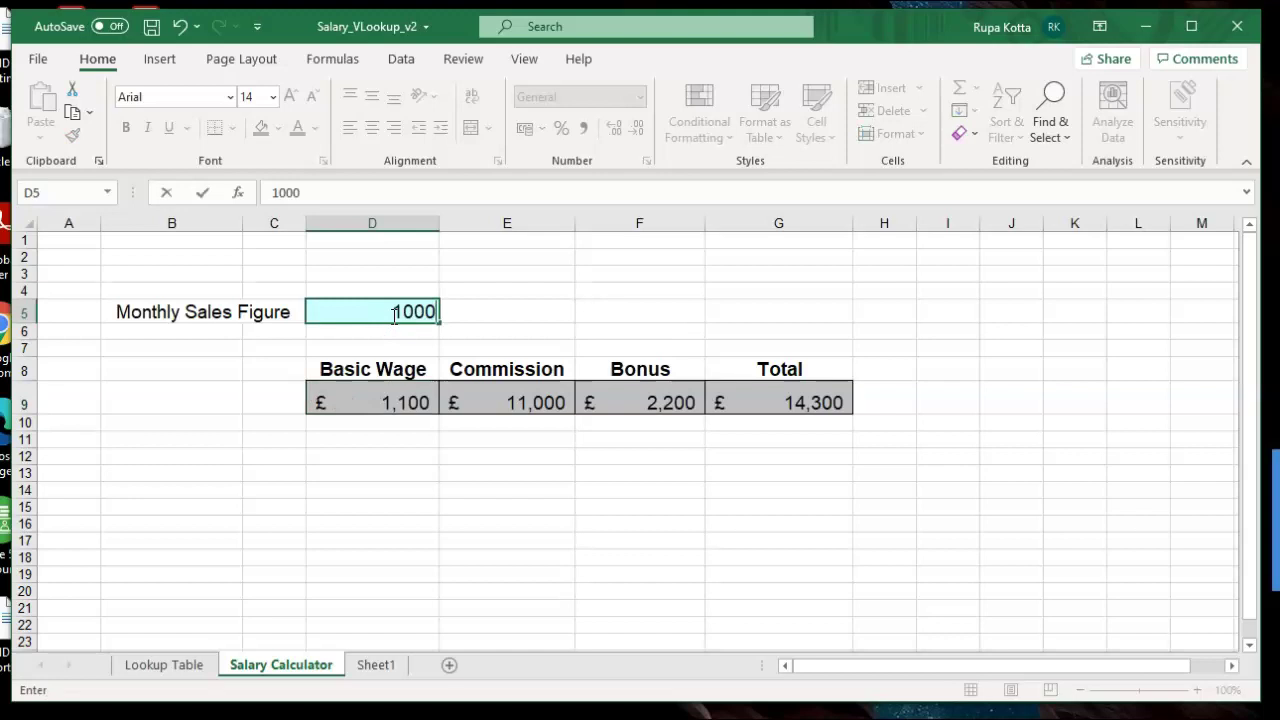
key("Return")
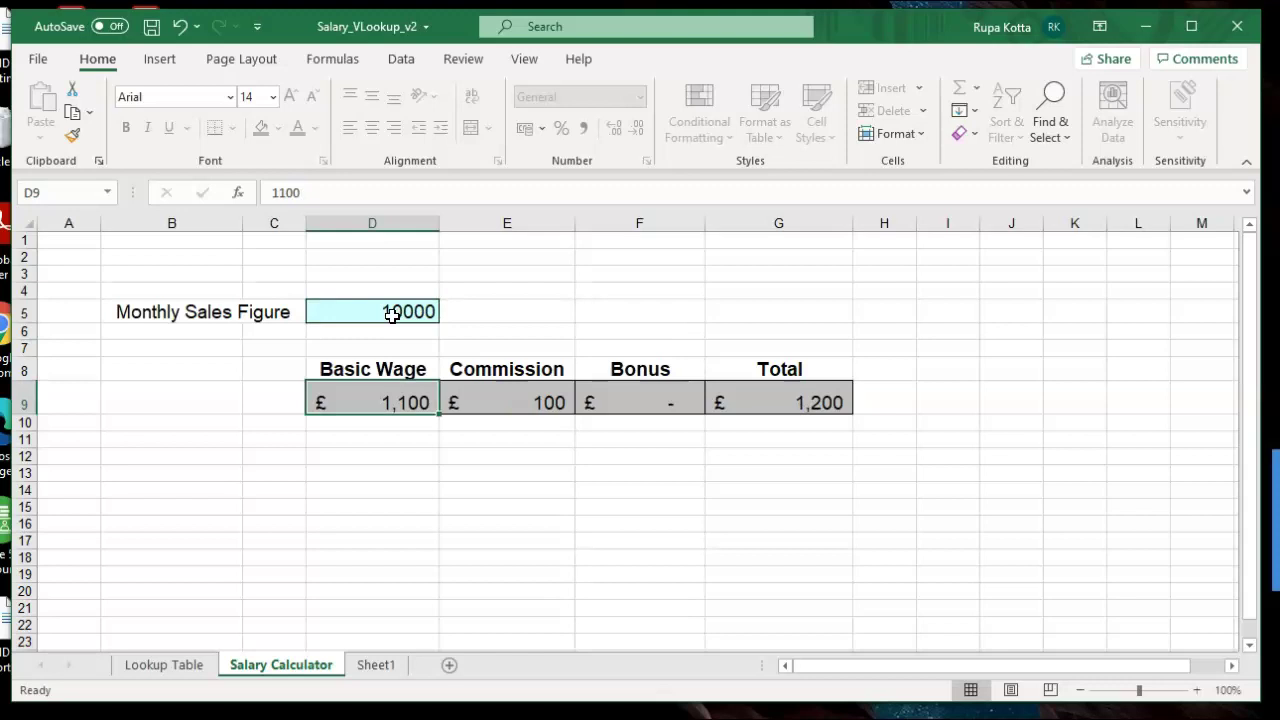
left_click(392, 314)
type("75")
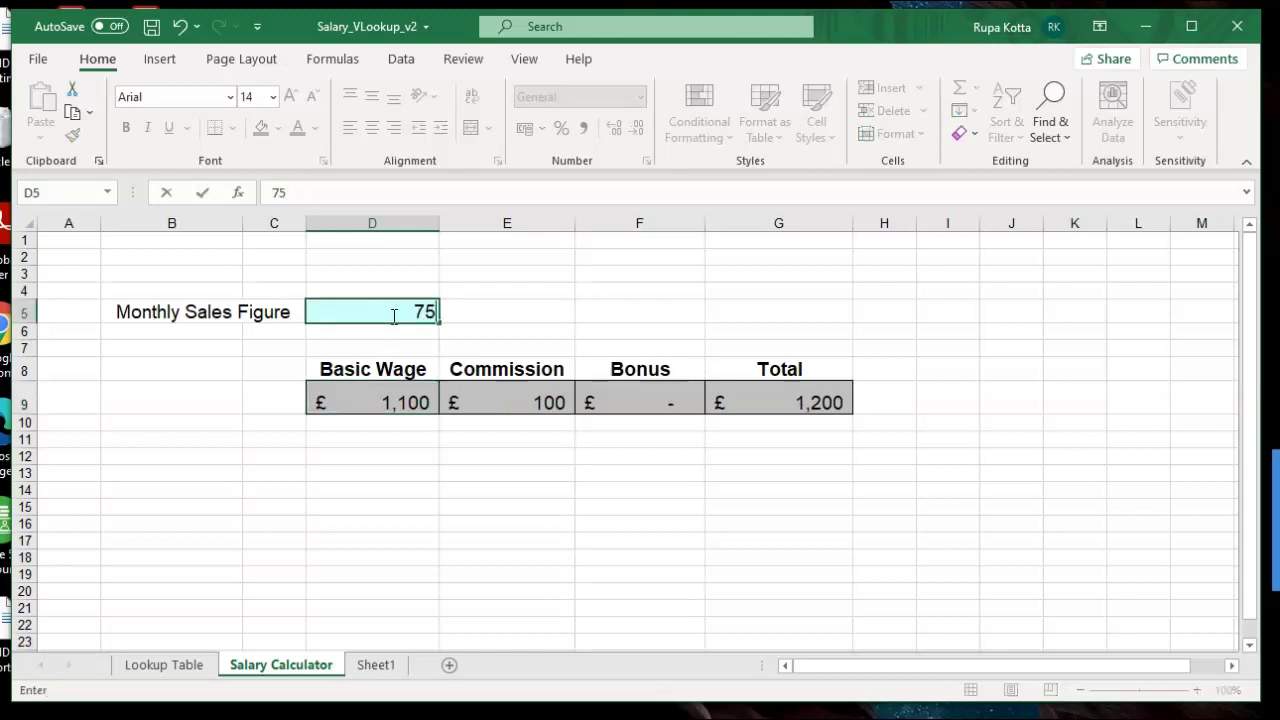
key("Return")
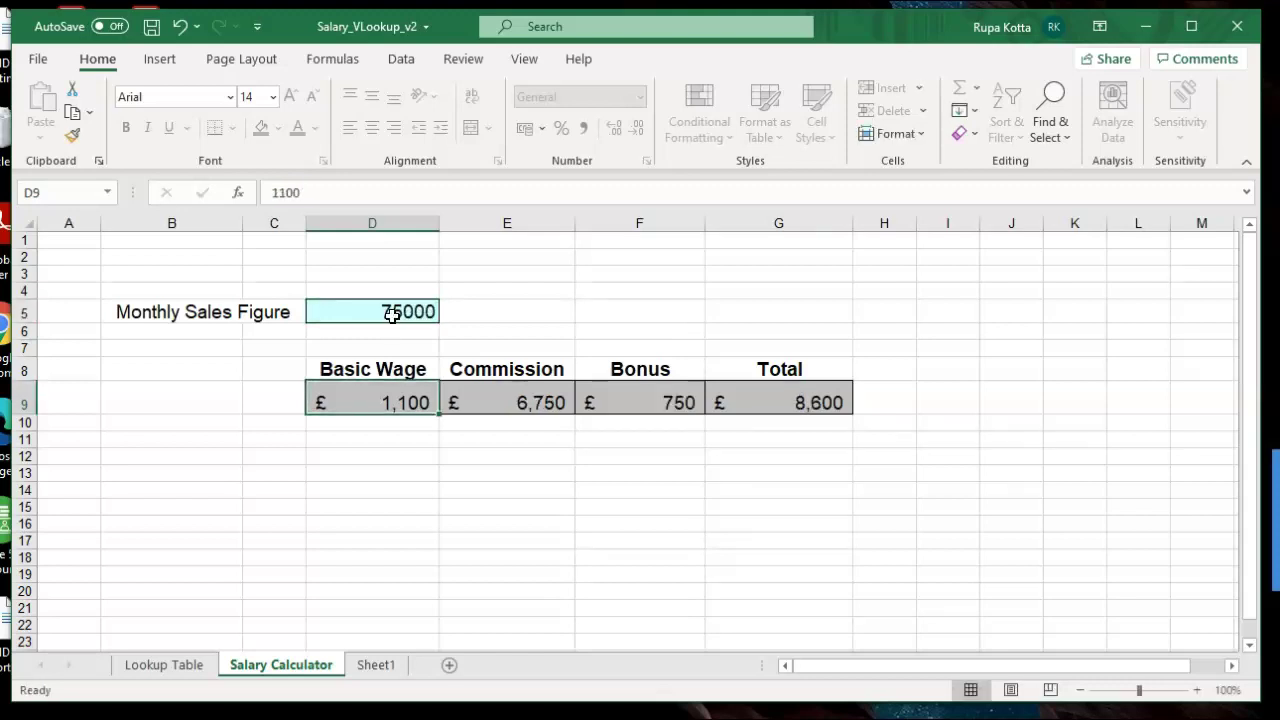